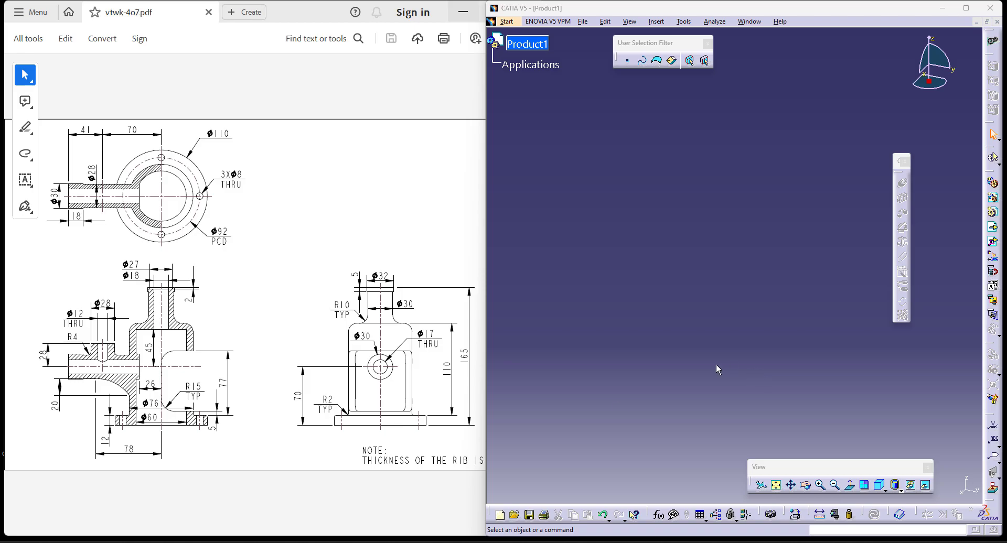
Create a new part in the Part Design workbench of CATIA V5
{"action": "left_click", "coordinate": [400, 489]}
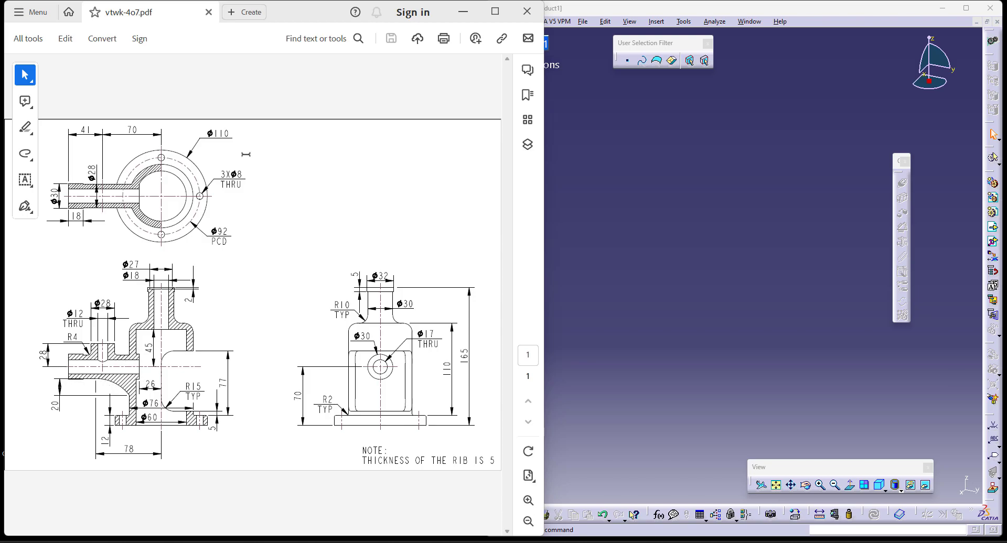
{"action": "left_click", "coordinate": [694, 257]}
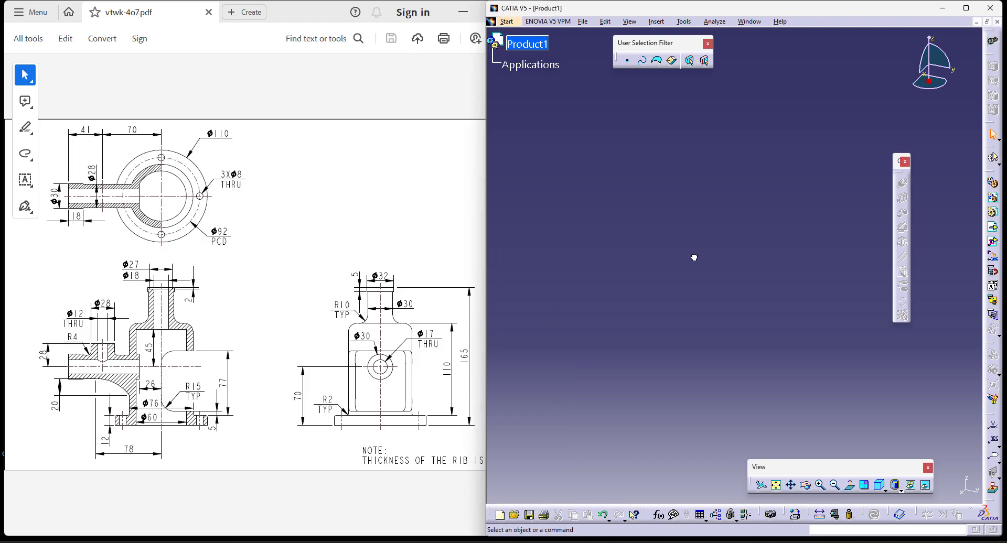
{"action": "left_click", "coordinate": [505, 22]}
{"action": "mouse_move", "coordinate": [545, 46]}
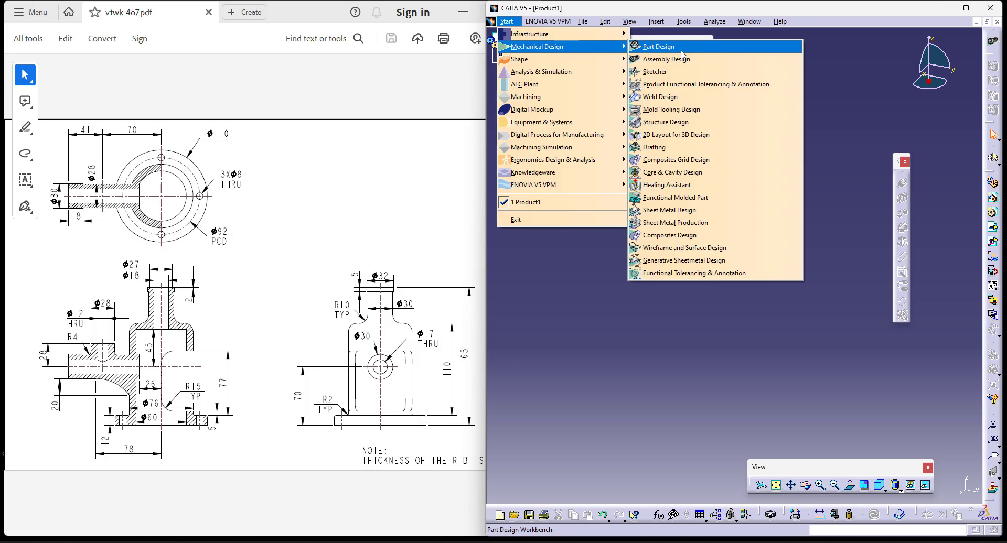
{"action": "left_click", "coordinate": [681, 50]}
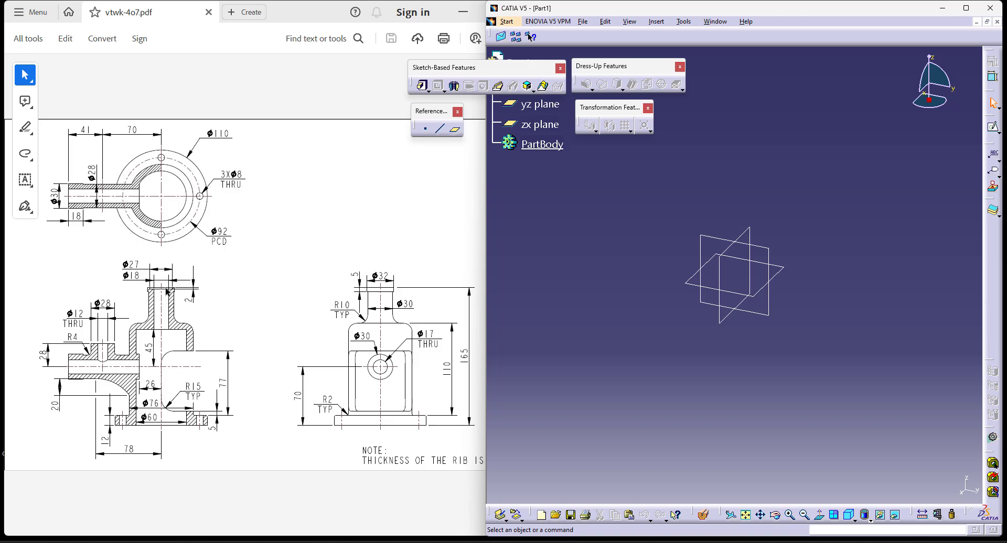
Start a Shaft with a new sketch on the yz plane and draw a vertical axis about 156 mm long through the origin
{"action": "left_click", "coordinate": [454, 87]}
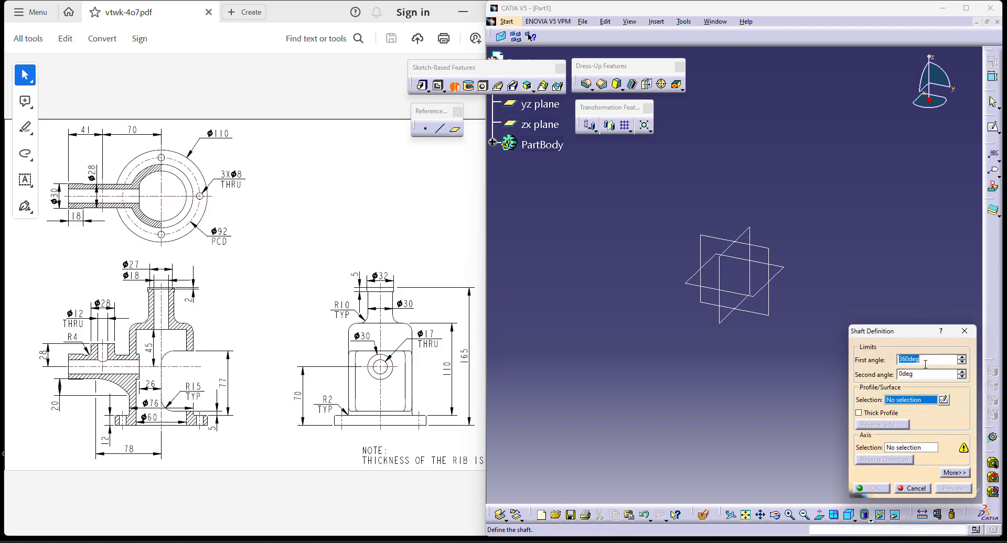
{"action": "left_click", "coordinate": [943, 401]}
{"action": "left_click", "coordinate": [711, 240]}
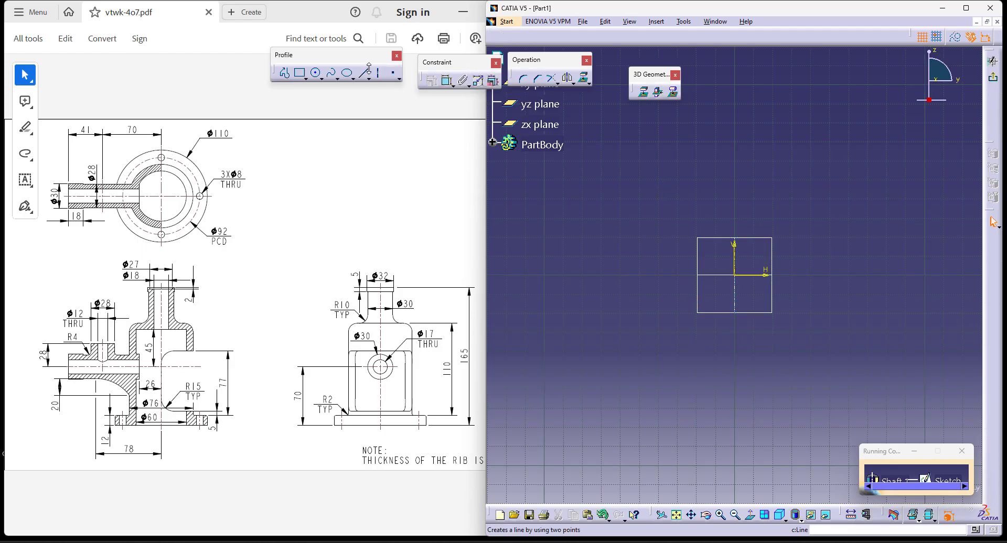
{"action": "left_click", "coordinate": [379, 75]}
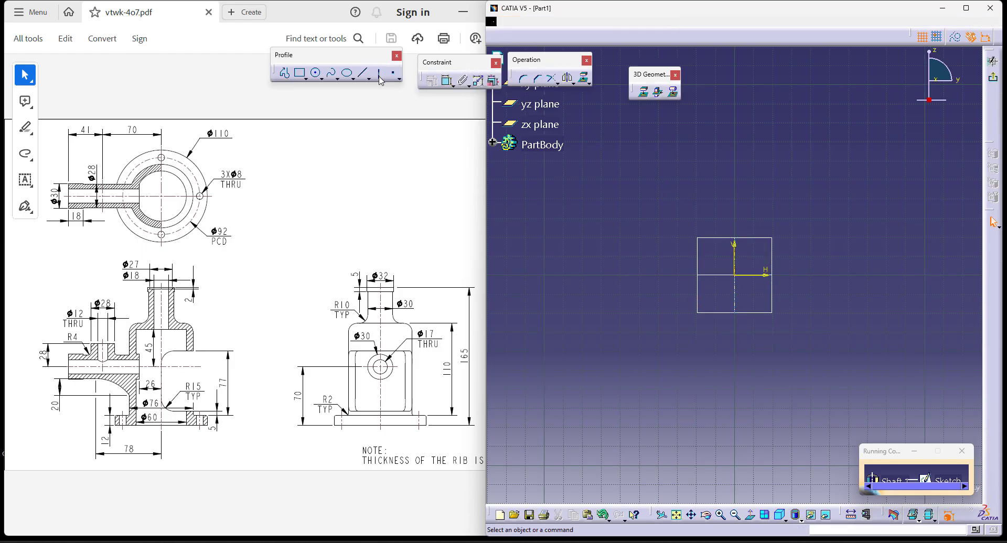
{"action": "left_click", "coordinate": [734, 398]}
{"action": "left_click", "coordinate": [734, 98]}
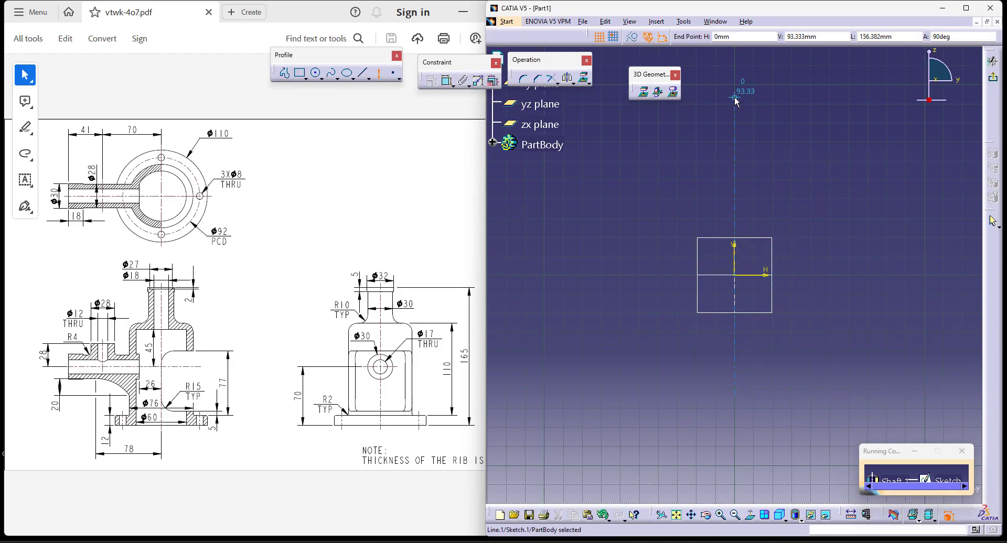
Sketch a rectangle about 18 mm wide and 105 mm high with one long side on the vertical axis
{"action": "left_click", "coordinate": [300, 73]}
{"action": "left_click", "coordinate": [734, 162]}
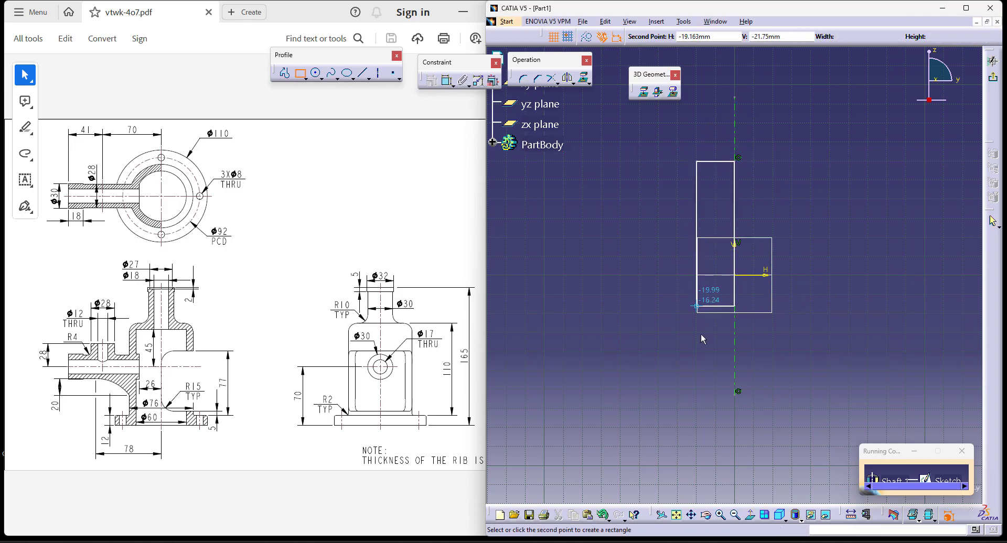
{"action": "left_click", "coordinate": [700, 362]}
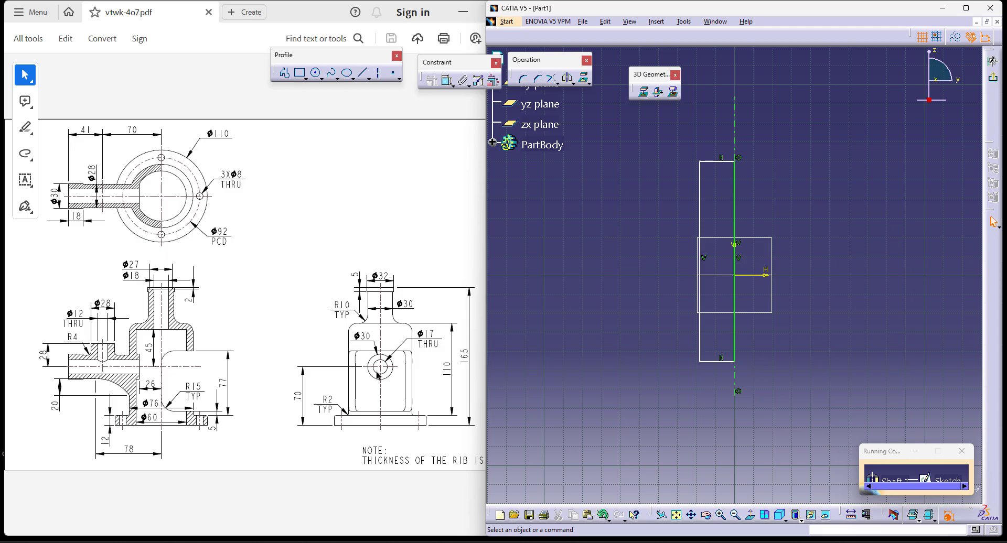
Dimension the rectangle's bottom edge from the horizontal sketch axis and set the distance to 70 mm
{"action": "left_click", "coordinate": [447, 81]}
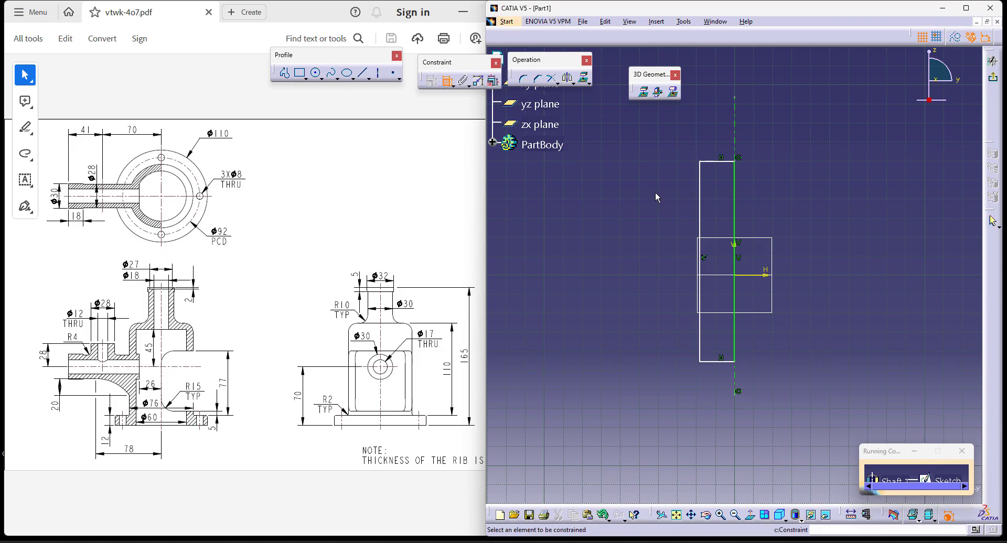
{"action": "left_click", "coordinate": [727, 362]}
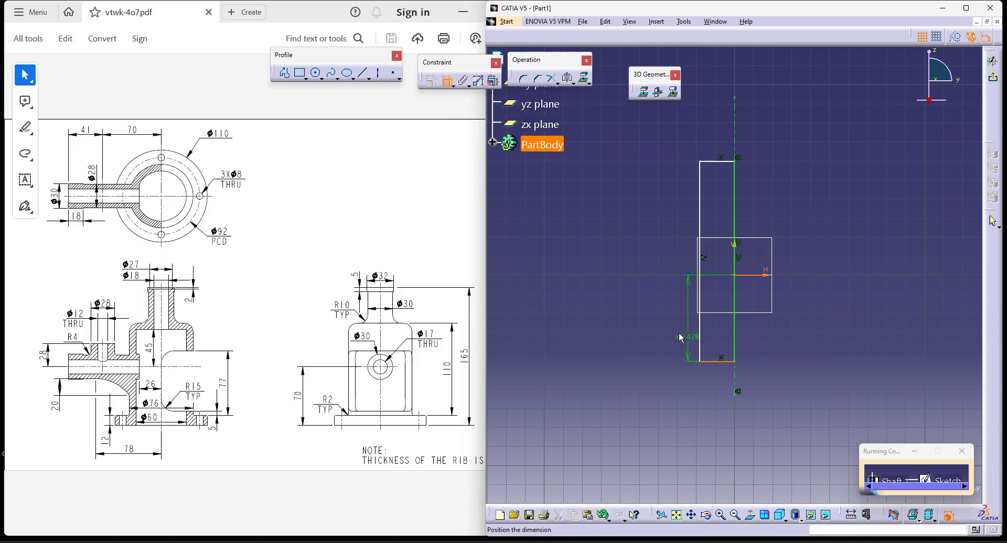
{"action": "left_click", "coordinate": [664, 324]}
{"action": "double_click", "coordinate": [665, 322]}
{"action": "type", "text": "70"}
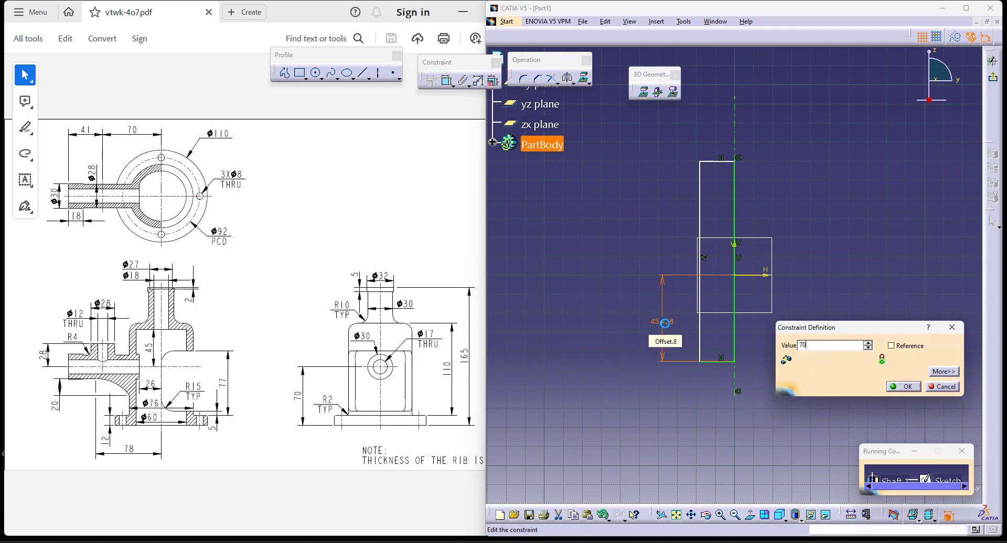
{"action": "key", "text": "Return"}
Dimension the rectangle's overall height between its bottom and top edges and set it to 165 mm
{"action": "left_click", "coordinate": [447, 80]}
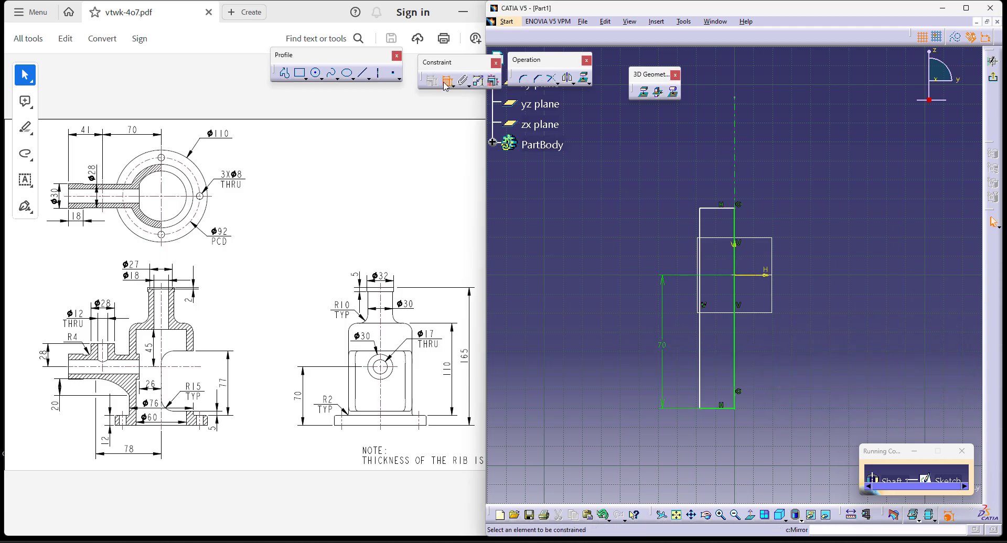
{"action": "left_click", "coordinate": [726, 408]}
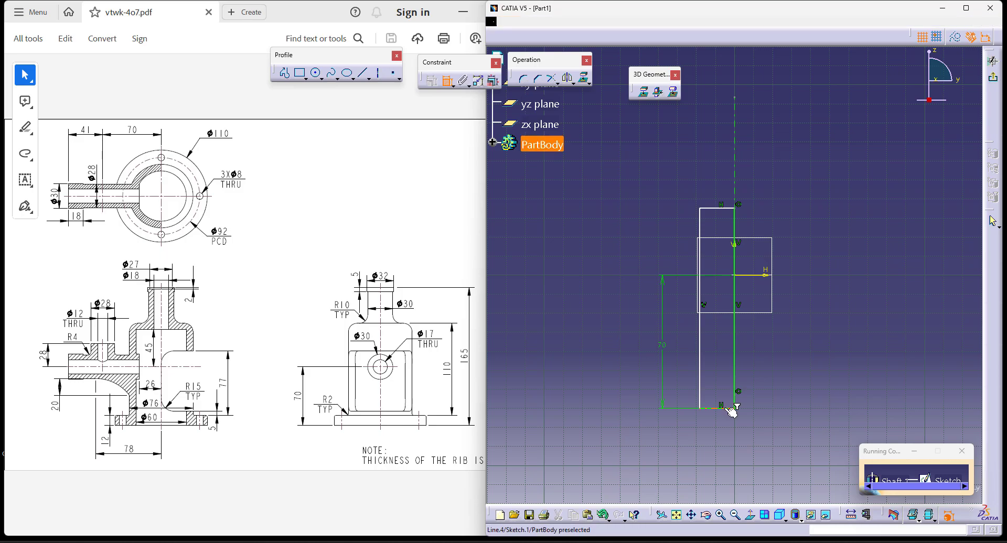
{"action": "left_click", "coordinate": [722, 208]}
{"action": "left_click", "coordinate": [608, 251]}
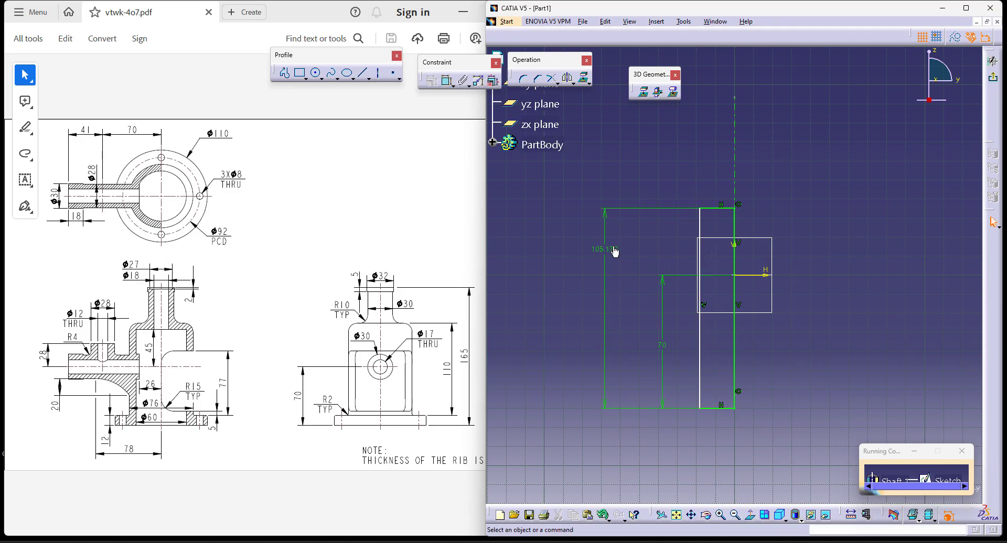
{"action": "double_click", "coordinate": [611, 248]}
{"action": "type", "text": "165mm"}
{"action": "key", "text": "Return"}
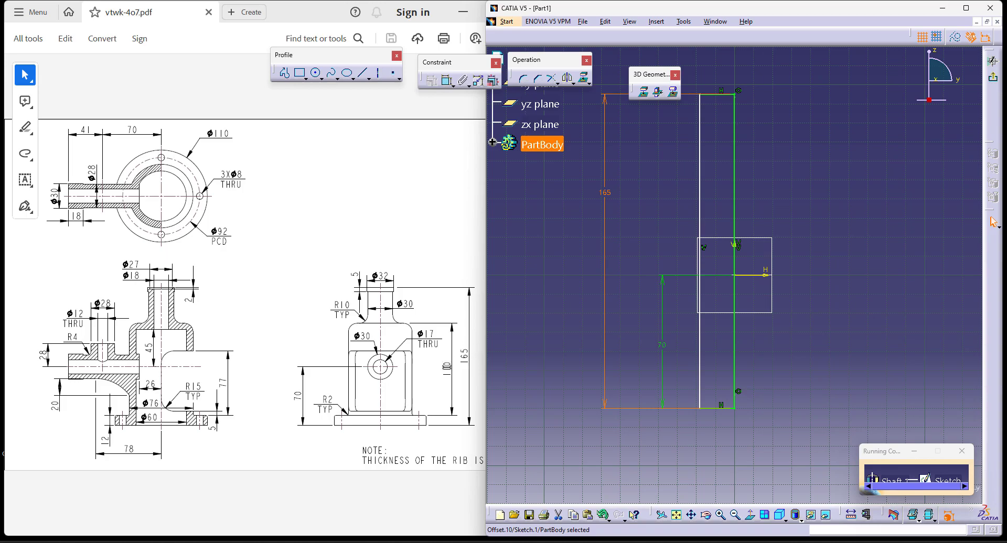
Stretch both ends of the sketch's axis line beyond the rectangle's top and bottom edges
{"action": "middle_click_drag", "start_coordinate": [686, 311], "coordinate": [712, 373]}
{"action": "left_click", "coordinate": [811, 304]}
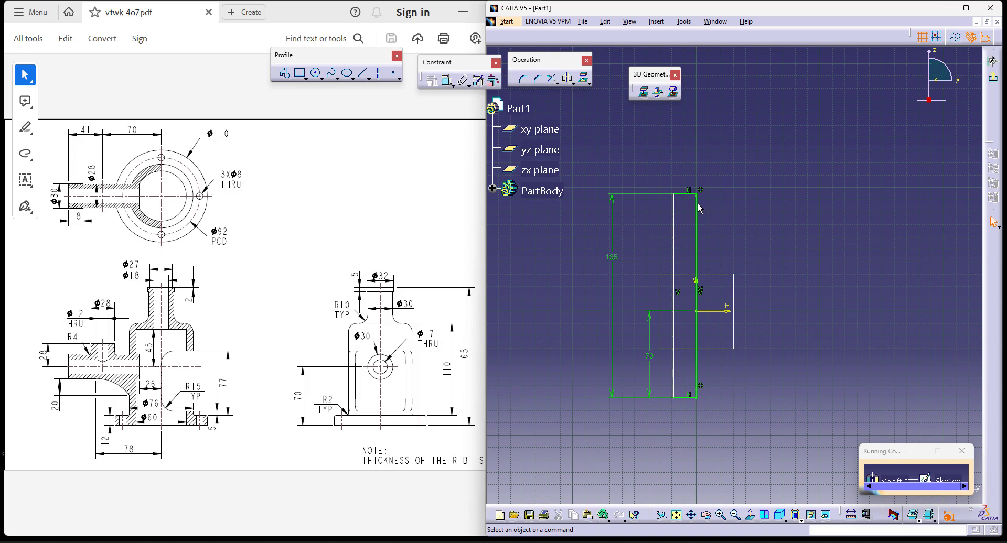
{"action": "left_click", "coordinate": [697, 195]}
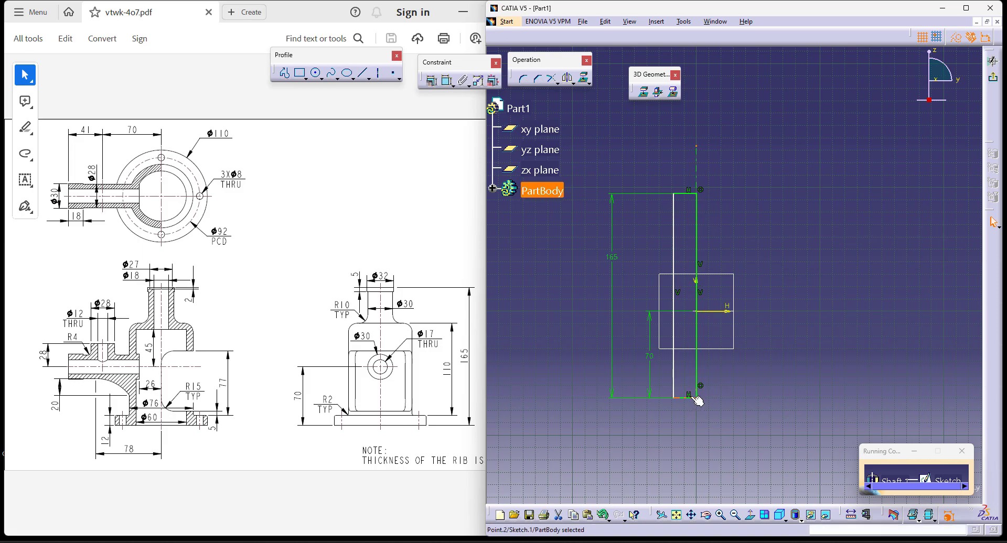
{"action": "left_click_drag", "start_coordinate": [701, 394], "coordinate": [701, 442]}
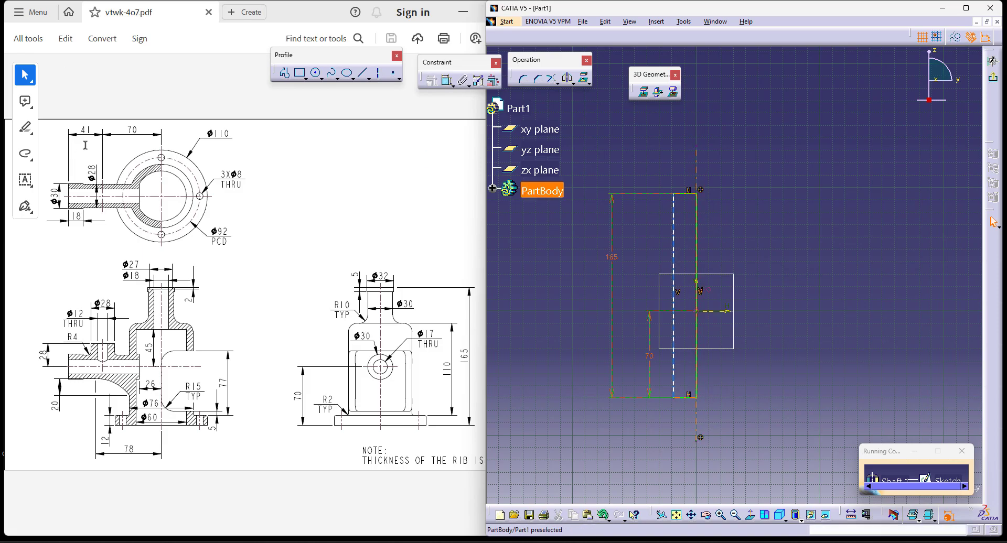
Dimension the rectangle's outer side as a 110 mm diameter about the axis and revolve the profile 360 degrees into a shaft
{"action": "left_click", "coordinate": [447, 82]}
{"action": "left_click", "coordinate": [674, 197]}
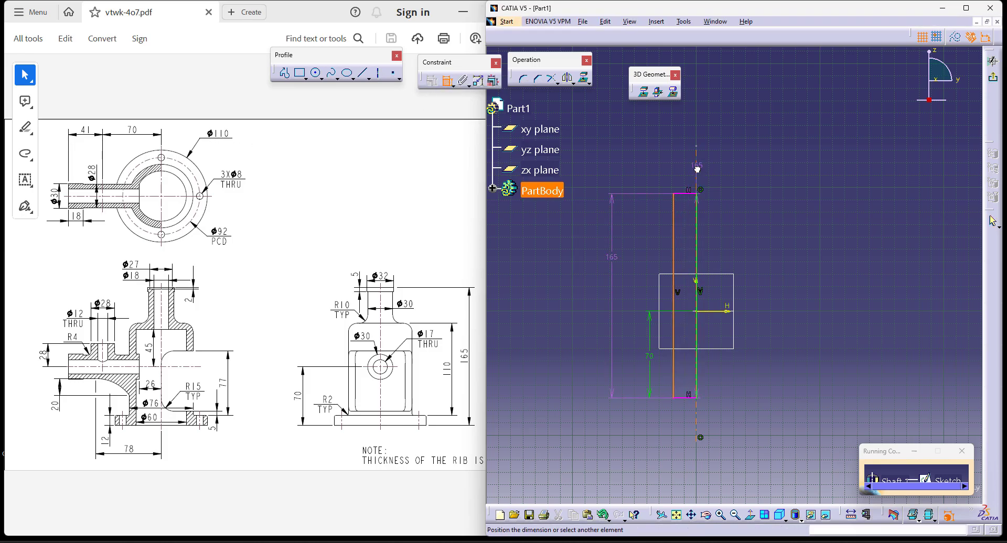
{"action": "right_click", "coordinate": [706, 177]}
{"action": "left_click", "coordinate": [790, 183]}
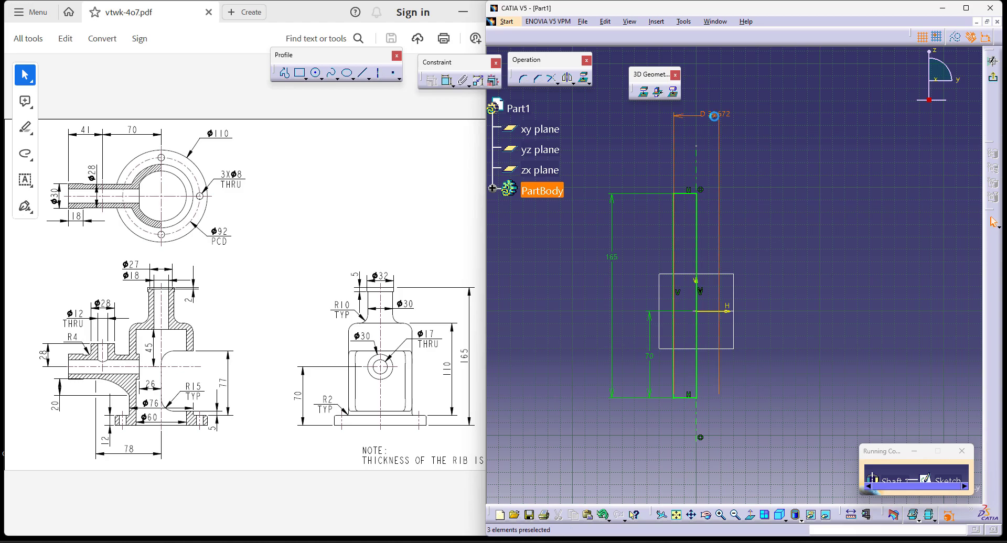
{"action": "double_click", "coordinate": [714, 116]}
{"action": "type", "text": "110"}
{"action": "key", "text": "Return"}
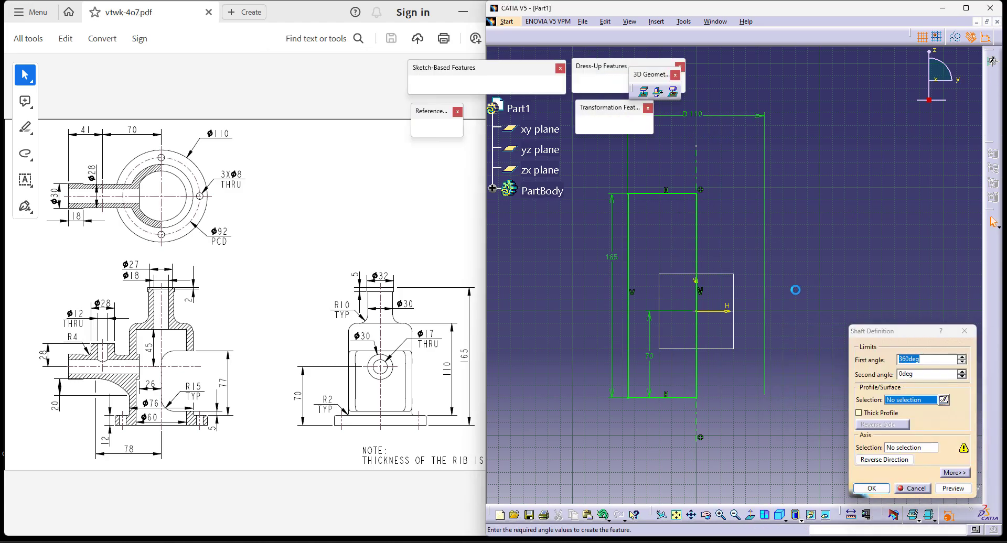
{"action": "left_click", "coordinate": [873, 489]}
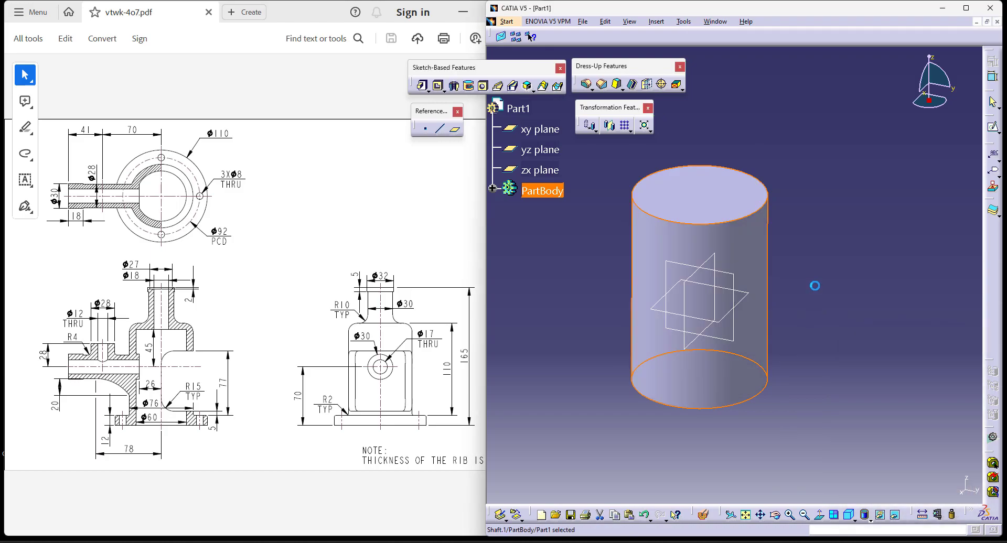
{"action": "left_click", "coordinate": [815, 286]}
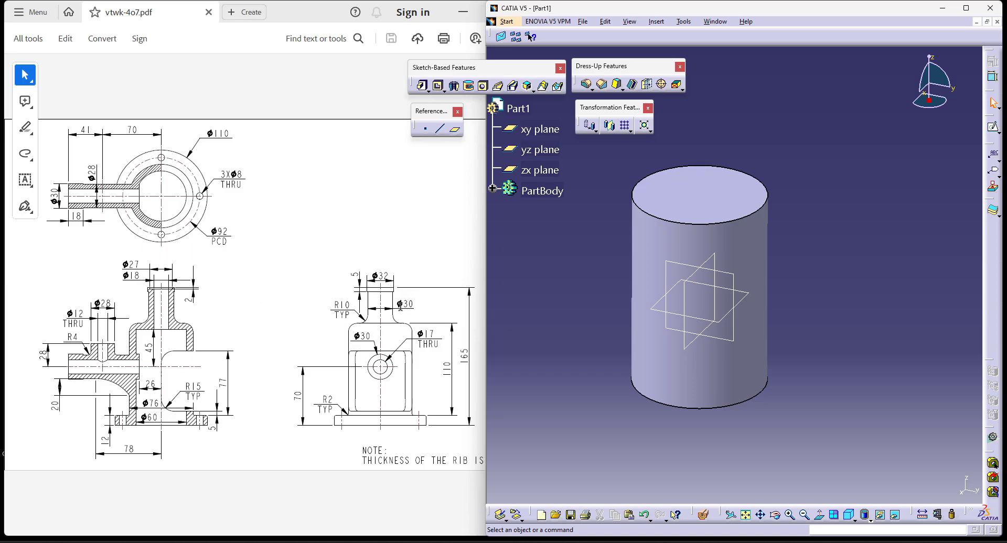
Start a Groove with a sketch on the yz plane and project the cylinder's silhouette edges as construction geometry
{"action": "left_click", "coordinate": [469, 87]}
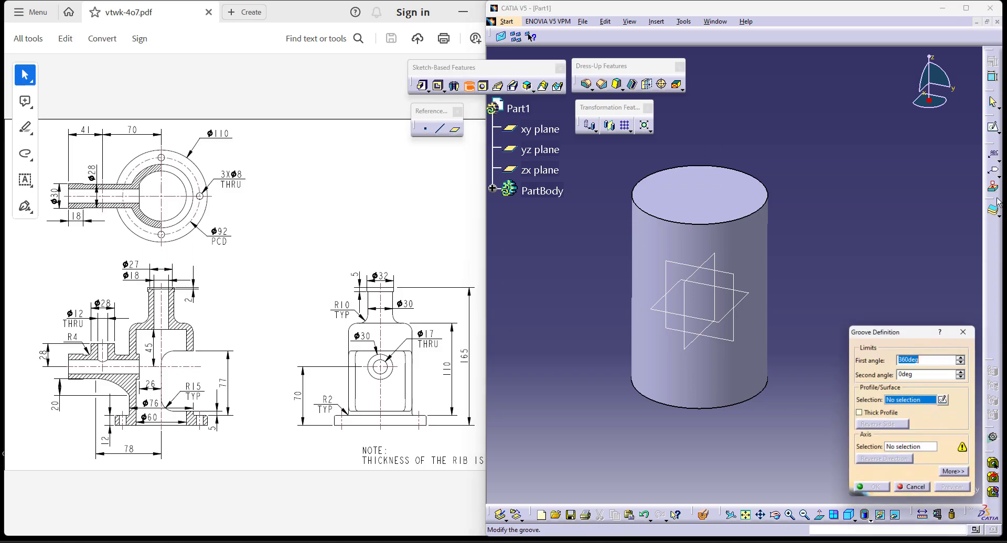
{"action": "left_click", "coordinate": [944, 402]}
{"action": "left_click", "coordinate": [734, 345]}
{"action": "left_click", "coordinate": [645, 93]}
{"action": "left_click", "coordinate": [713, 232]}
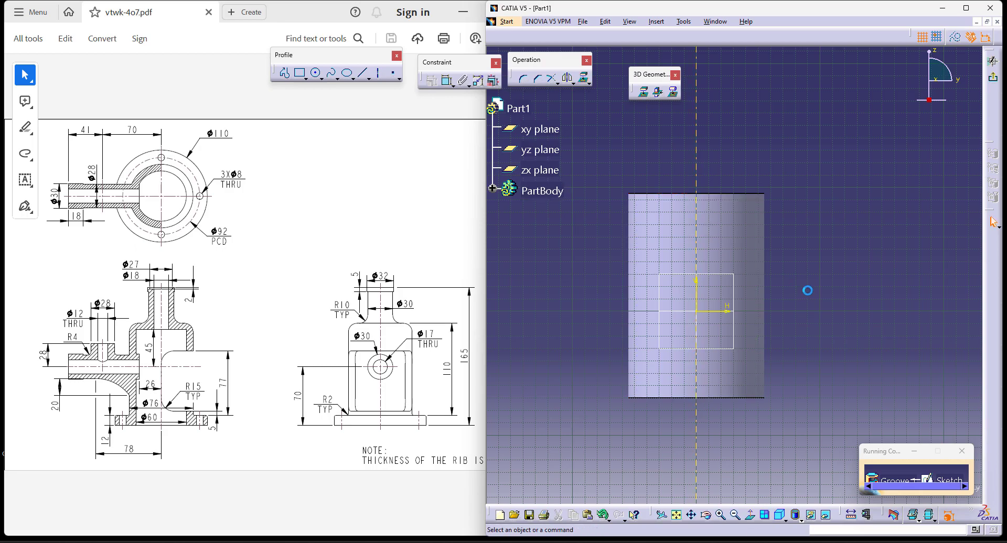
{"action": "left_click", "coordinate": [674, 94]}
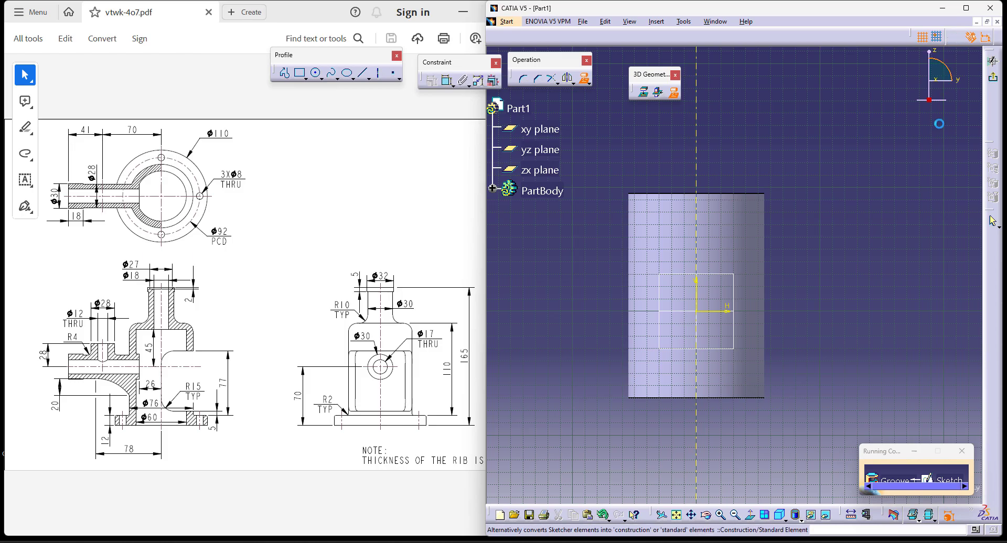
{"action": "left_click", "coordinate": [765, 350]}
{"action": "left_click", "coordinate": [816, 295]}
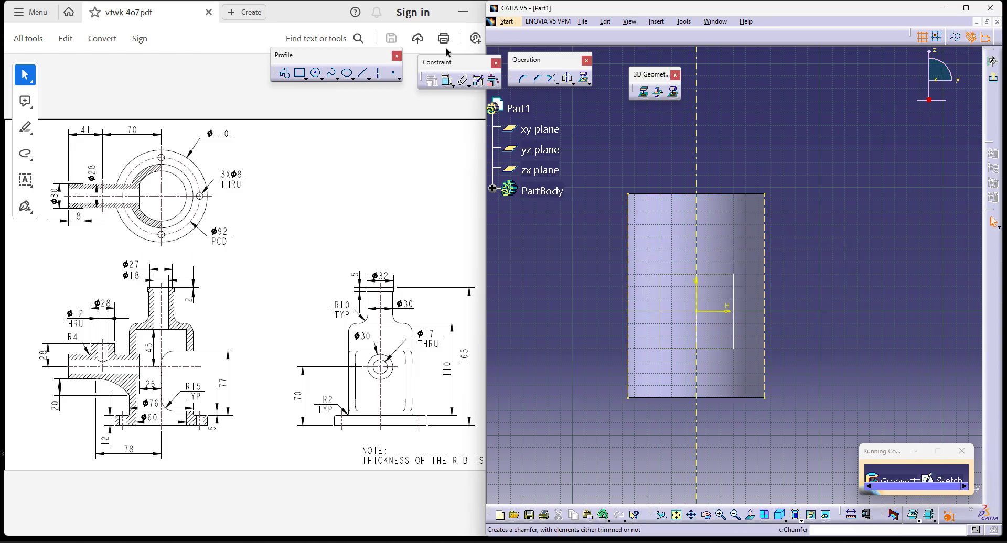
Sketch a closed stepped profile against the cylinder's left silhouette edge, from a ledge above the base to a small collar at the top
{"action": "left_click", "coordinate": [285, 73]}
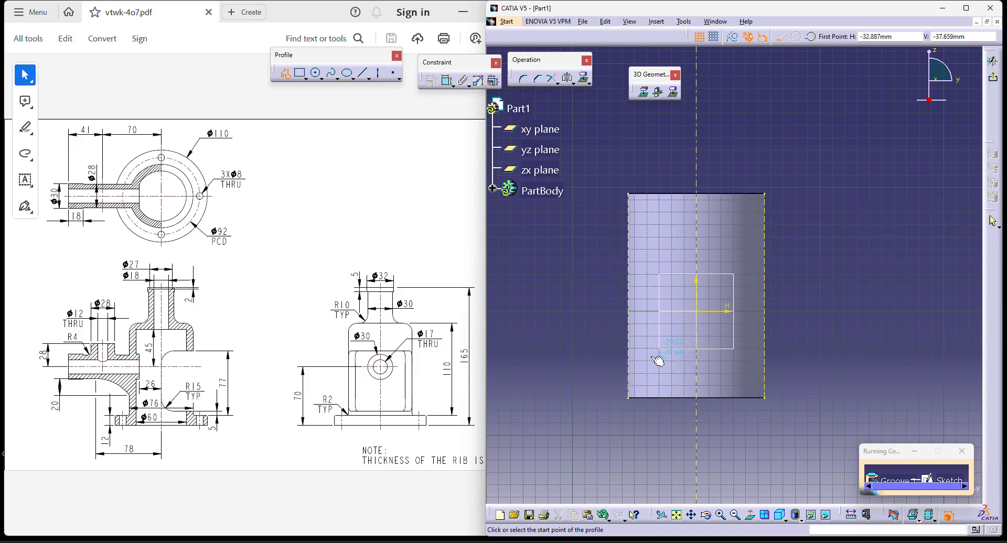
{"action": "left_click", "coordinate": [633, 358]}
{"action": "left_click", "coordinate": [651, 358]}
{"action": "left_click", "coordinate": [650, 242]}
{"action": "left_click", "coordinate": [668, 242]}
{"action": "left_click", "coordinate": [668, 208]}
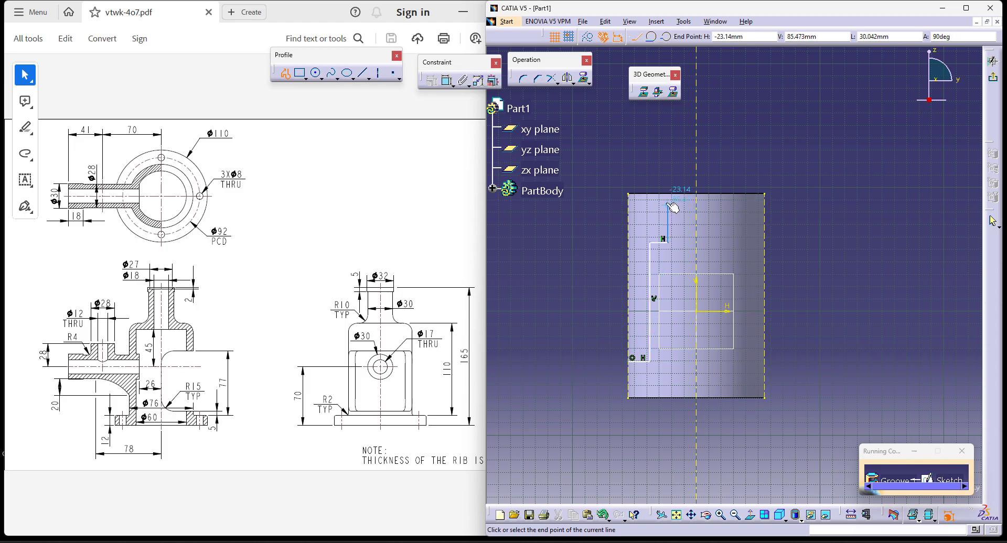
{"action": "left_click", "coordinate": [661, 207]}
{"action": "left_click", "coordinate": [661, 193]}
{"action": "left_click", "coordinate": [628, 194]}
{"action": "left_click", "coordinate": [625, 362]}
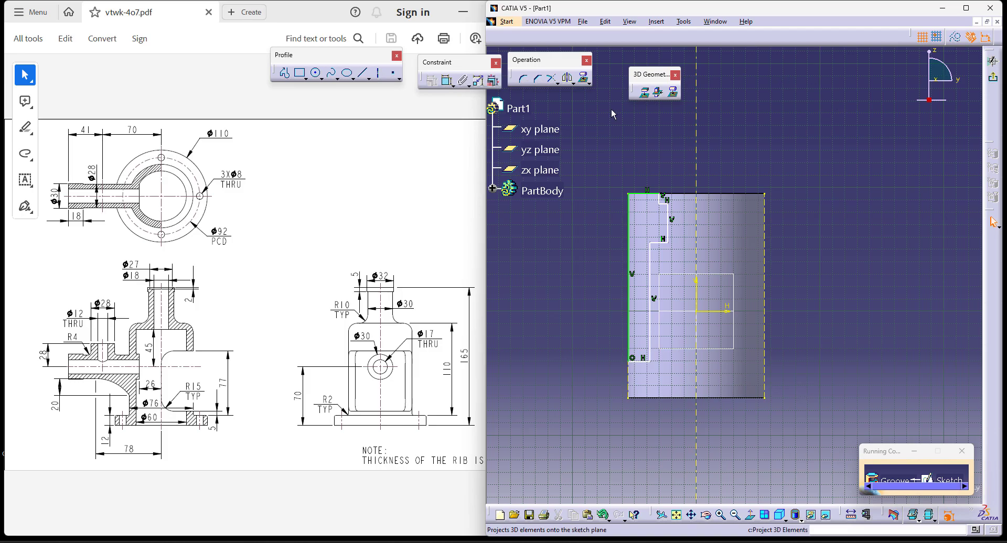
Dimension the profile's lower ledge from the cylinder's base edge and set the distance to 12 mm
{"action": "left_click", "coordinate": [447, 83]}
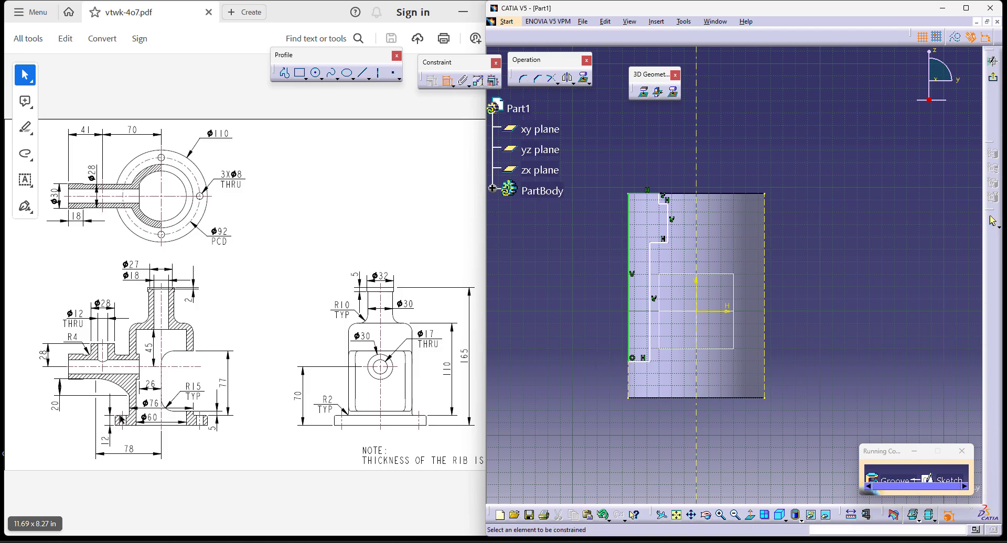
{"action": "left_click", "coordinate": [665, 399]}
{"action": "left_click", "coordinate": [641, 360]}
{"action": "left_click", "coordinate": [591, 383]}
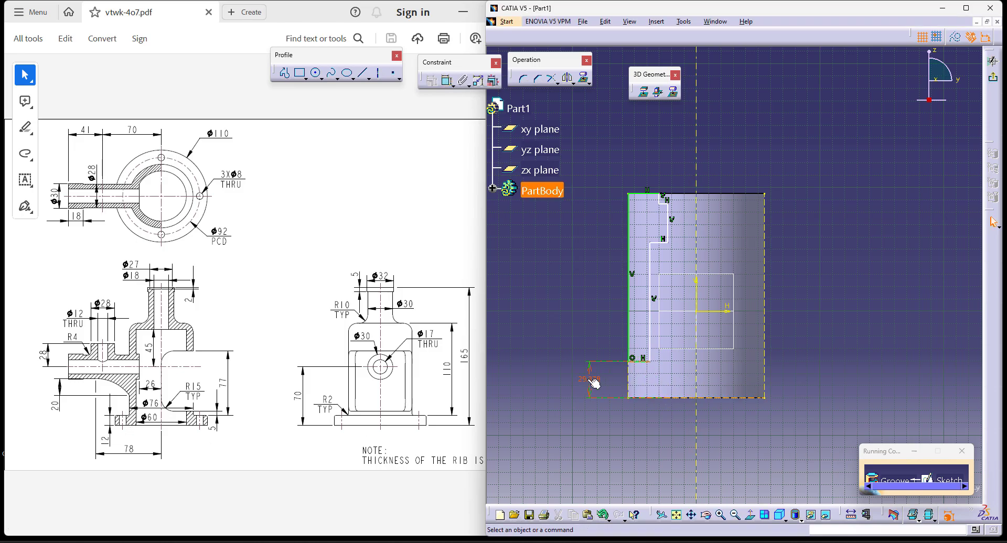
{"action": "double_click", "coordinate": [590, 381]}
{"action": "type", "text": "12mm"}
{"action": "key", "text": "Return"}
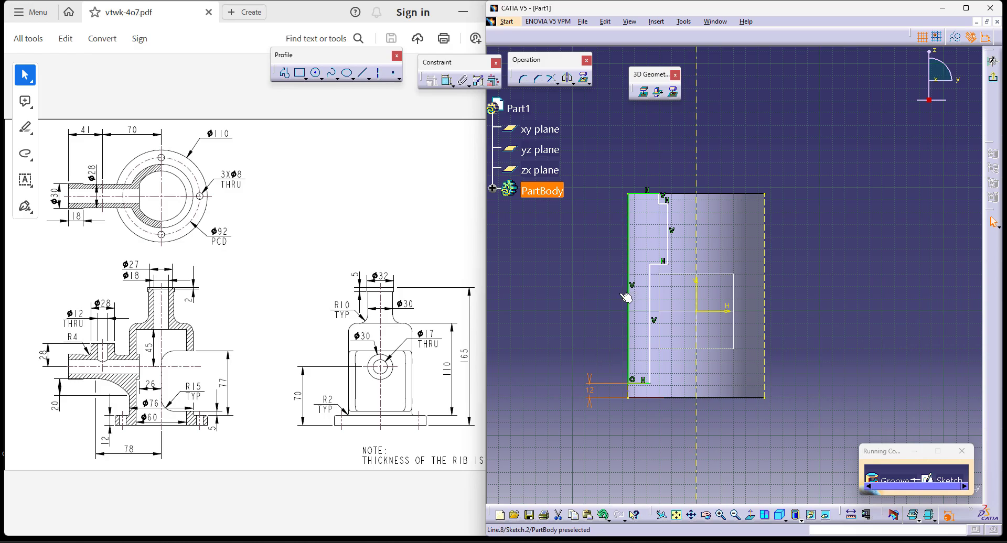
Dimension the profile's lower vertical side as a diameter about the axis and set it to 76 mm
{"action": "left_click", "coordinate": [447, 81]}
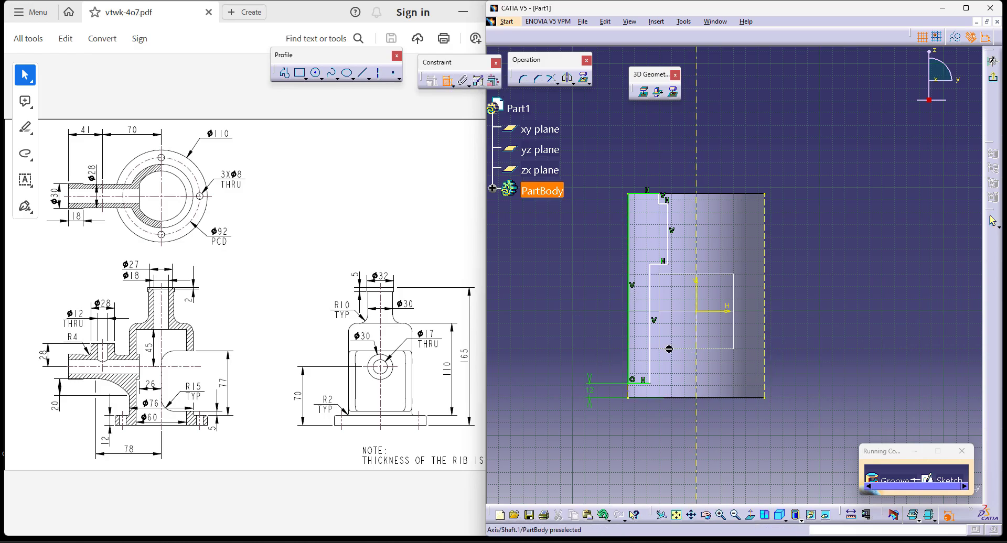
{"action": "left_click", "coordinate": [650, 341]}
{"action": "right_click", "coordinate": [737, 450]}
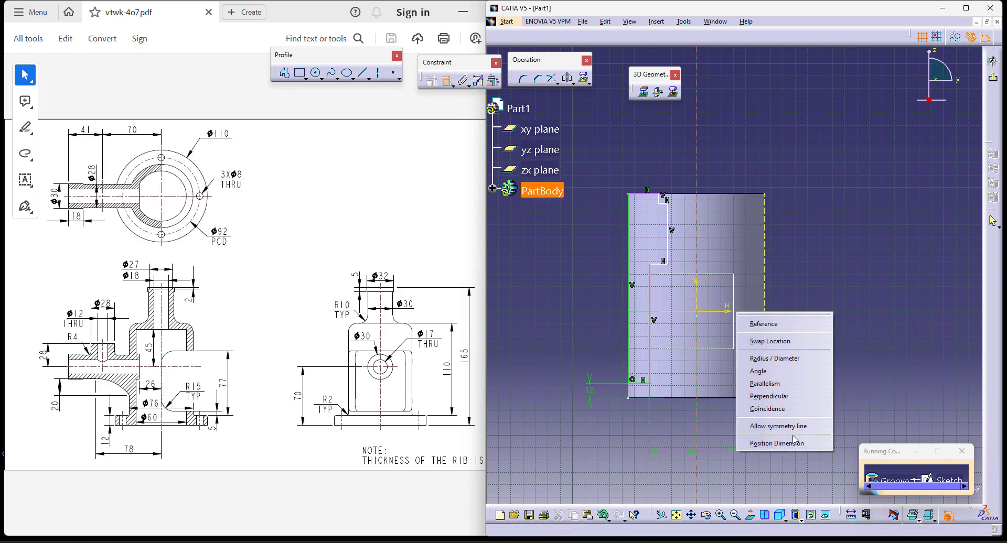
{"action": "left_click", "coordinate": [775, 358]}
{"action": "left_click", "coordinate": [732, 421]}
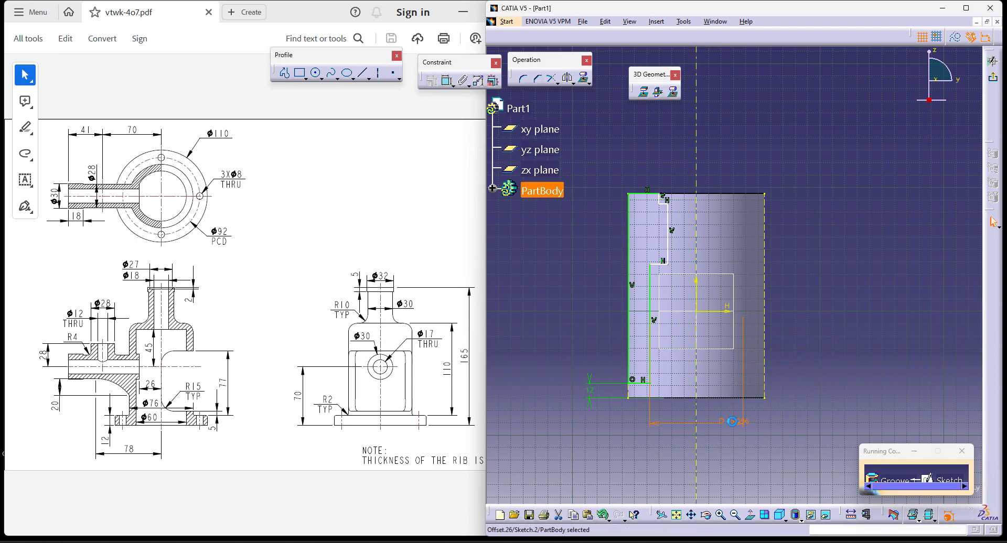
{"action": "double_click", "coordinate": [731, 421]}
{"action": "type", "text": "76"}
{"action": "key", "text": "Return"}
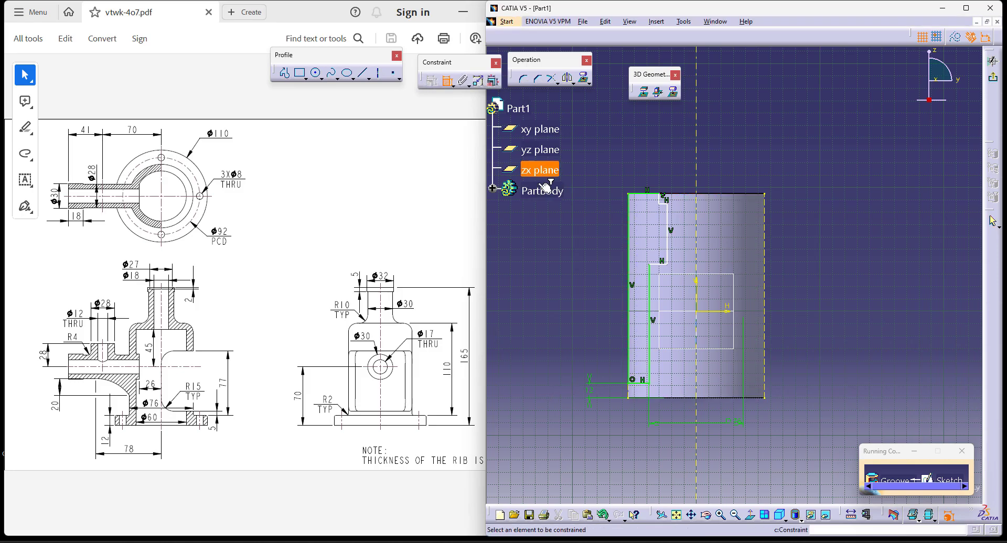
Dimension the height from the profile's lower ledge to the shoulder and set it to 110 mm
{"action": "left_click", "coordinate": [647, 386]}
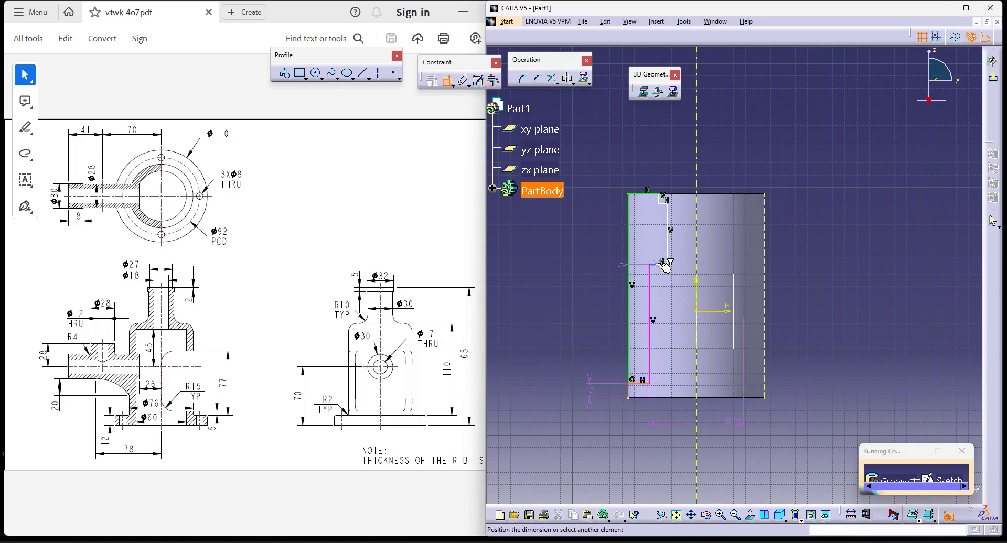
{"action": "left_click", "coordinate": [569, 317]}
{"action": "double_click", "coordinate": [570, 318]}
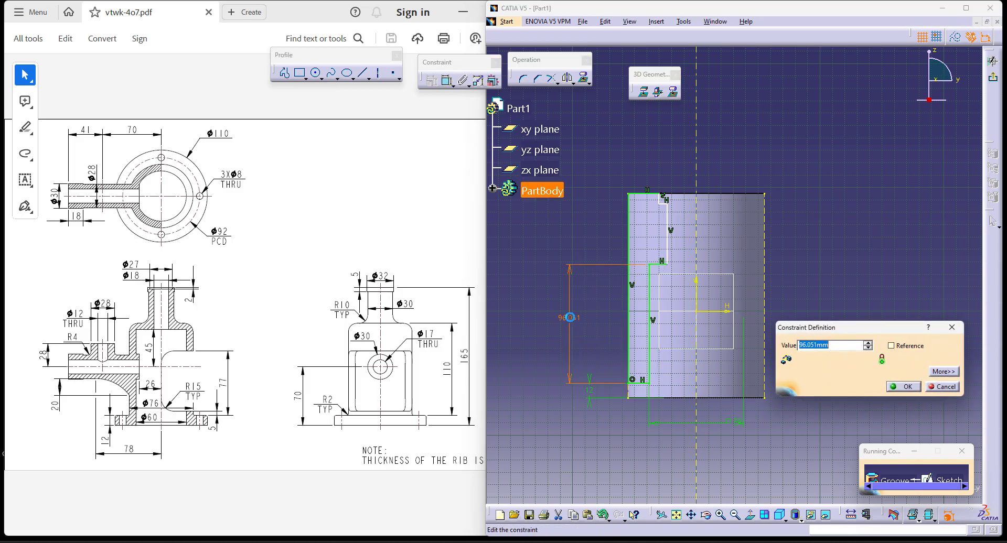
{"action": "type", "text": "110"}
{"action": "left_click", "coordinate": [904, 387]}
Dimension the height of the small step at the profile's upper end and set it to 5 mm
{"action": "mouse_move", "coordinate": [821, 244]}
{"action": "middle_mouse_down", "text": "ctrl"}
{"action": "mouse_move", "coordinate": [815, 383]}
{"action": "mouse_move", "coordinate": [682, 294]}
{"action": "mouse_move", "coordinate": [512, 125]}
{"action": "middle_mouse_up", "text": "ctrl"}
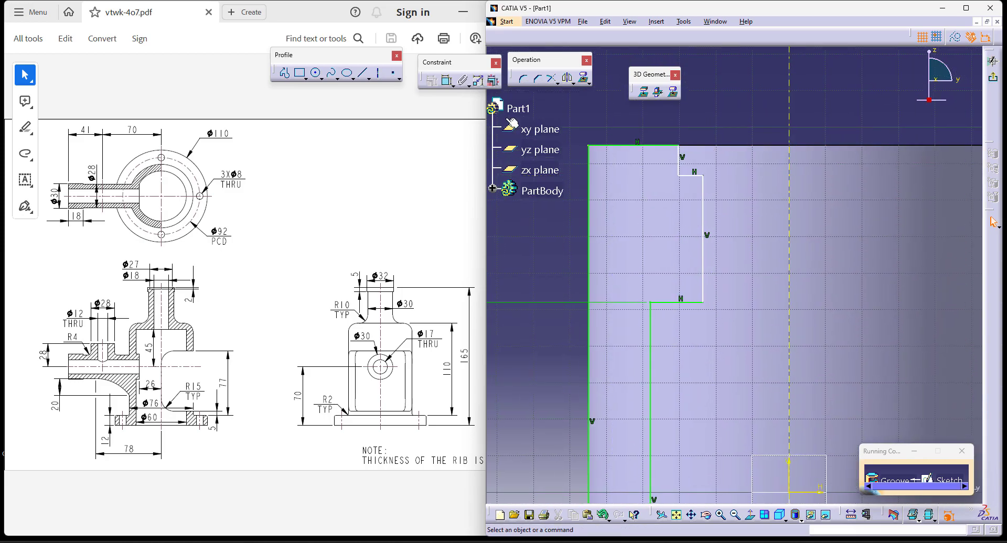
{"action": "left_click", "coordinate": [685, 162]}
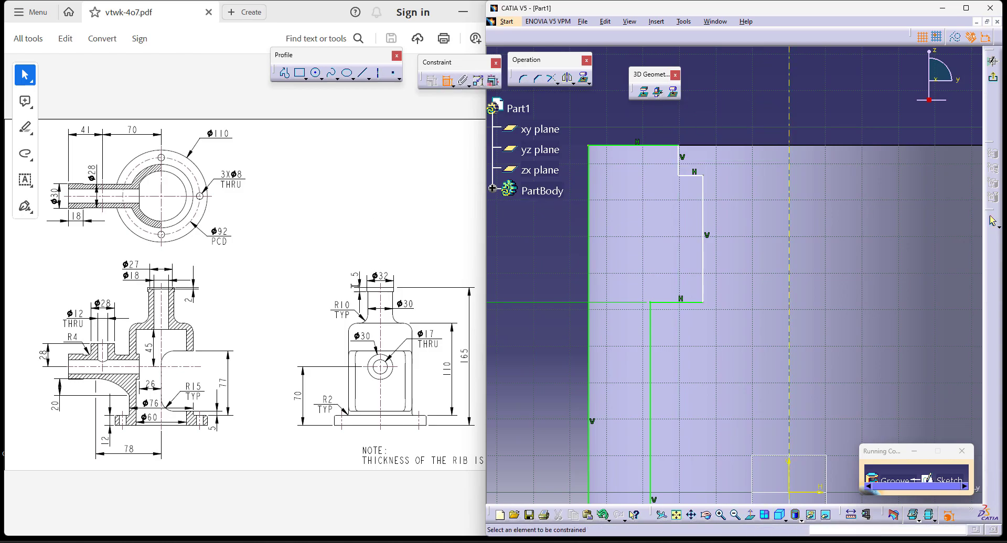
{"action": "left_click", "coordinate": [684, 163]}
{"action": "left_click", "coordinate": [702, 105]}
{"action": "double_click", "coordinate": [691, 108]}
{"action": "type", "text": "5"}
{"action": "key", "text": "Return"}
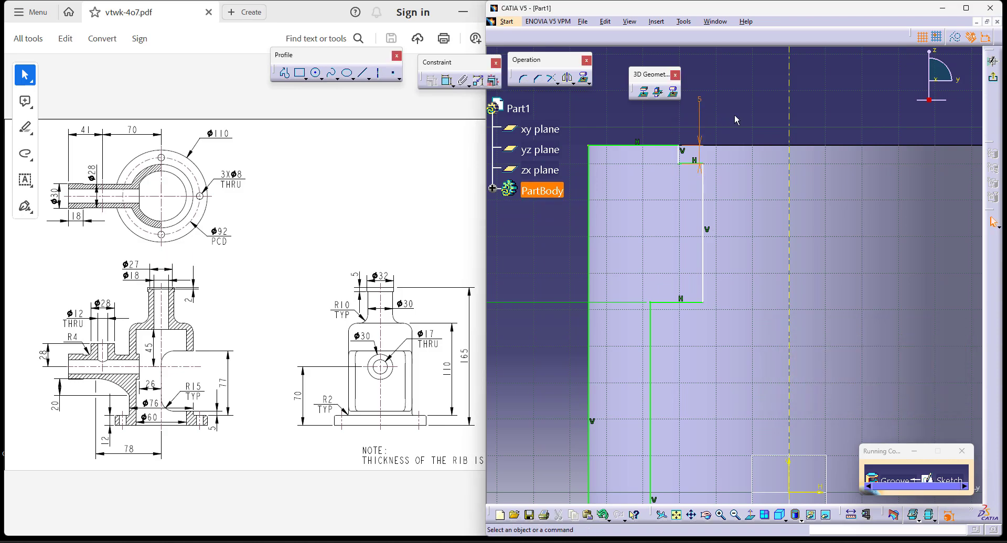
Dimension the neck's vertical side as a diameter about the axis and set it to 30 mm
{"action": "left_click", "coordinate": [448, 82]}
{"action": "left_click", "coordinate": [703, 231]}
{"action": "right_click", "coordinate": [844, 100]}
{"action": "left_click", "coordinate": [881, 150]}
{"action": "double_click", "coordinate": [857, 109]}
{"action": "type", "text": "30mm"}
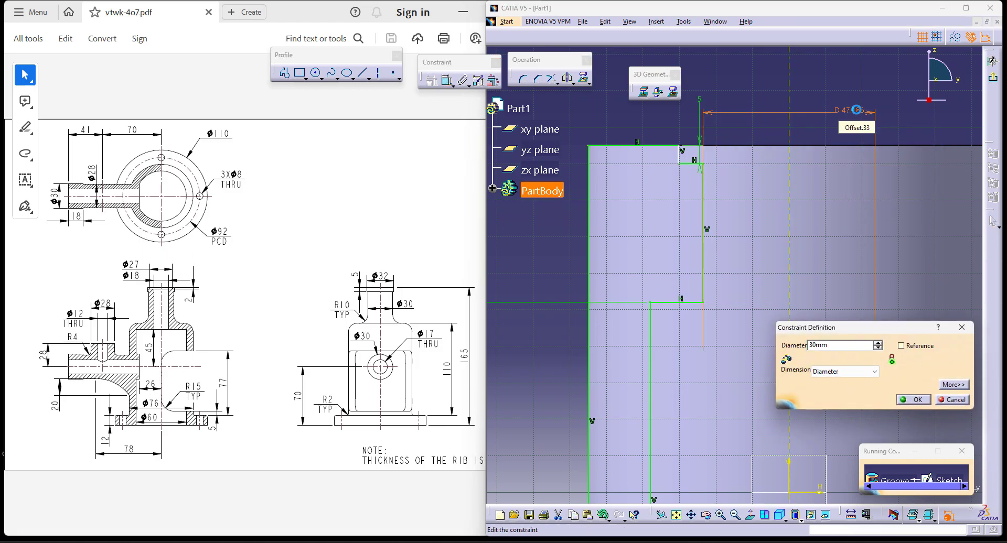
{"action": "key", "text": "Return"}
Dimension the top collar's short vertical side as a diameter about the axis and set it to 32 mm
{"action": "left_click", "coordinate": [447, 80]}
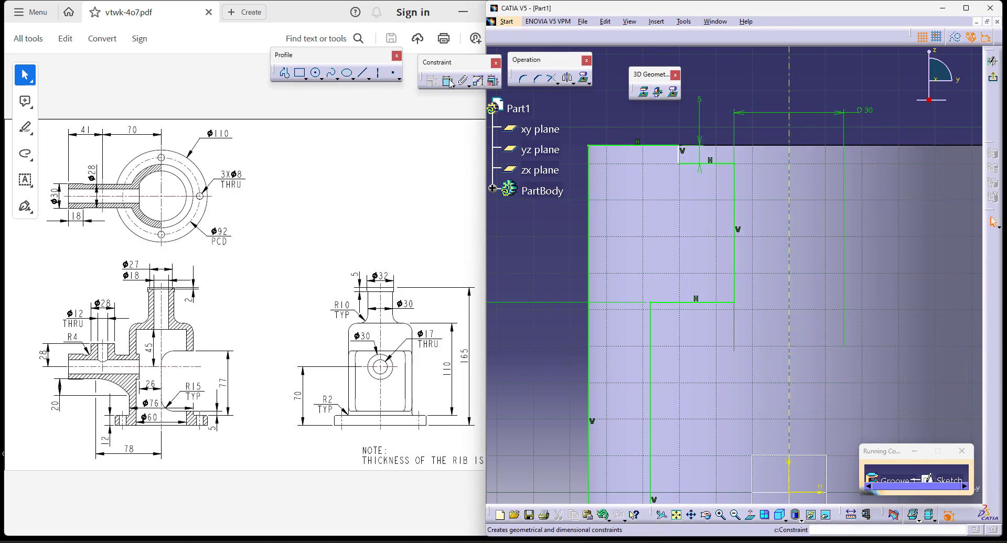
{"action": "left_click", "coordinate": [681, 155]}
{"action": "right_click", "coordinate": [823, 81]}
{"action": "left_click", "coordinate": [868, 127]}
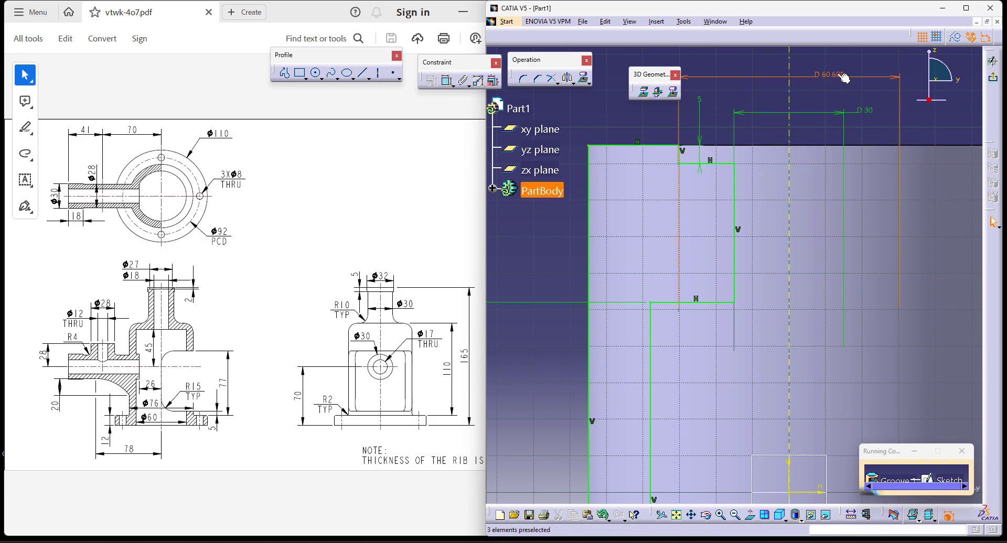
{"action": "double_click", "coordinate": [834, 75]}
{"action": "key", "text": "Return"}
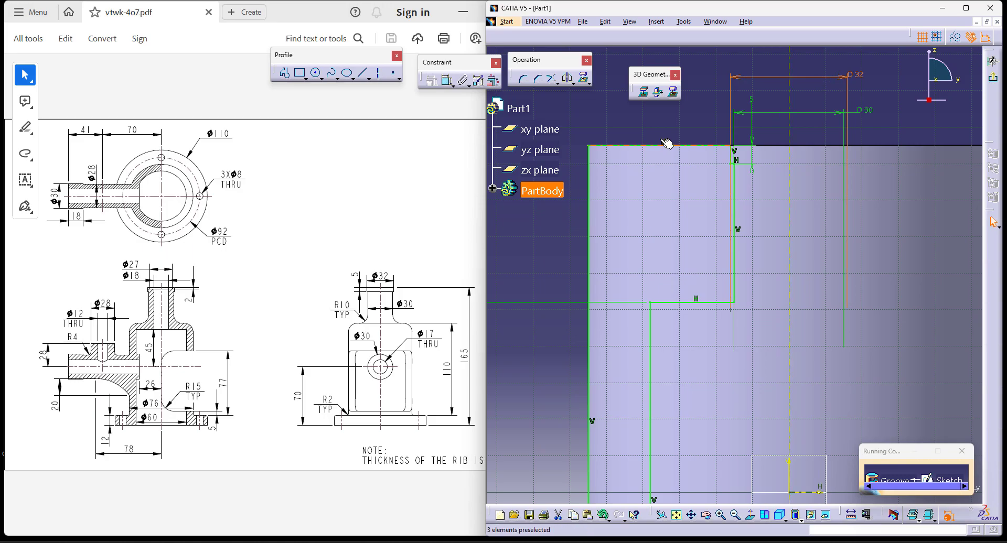
Finish the sketch, preview the 360-degree groove around the sketch axis and create it
{"action": "mouse_move", "coordinate": [678, 202]}
{"action": "middle_mouse_down", "text": "ctrl"}
{"action": "mouse_move", "coordinate": [678, 218]}
{"action": "mouse_move", "coordinate": [861, 276]}
{"action": "mouse_move", "coordinate": [856, 302]}
{"action": "middle_mouse_up", "text": "ctrl"}
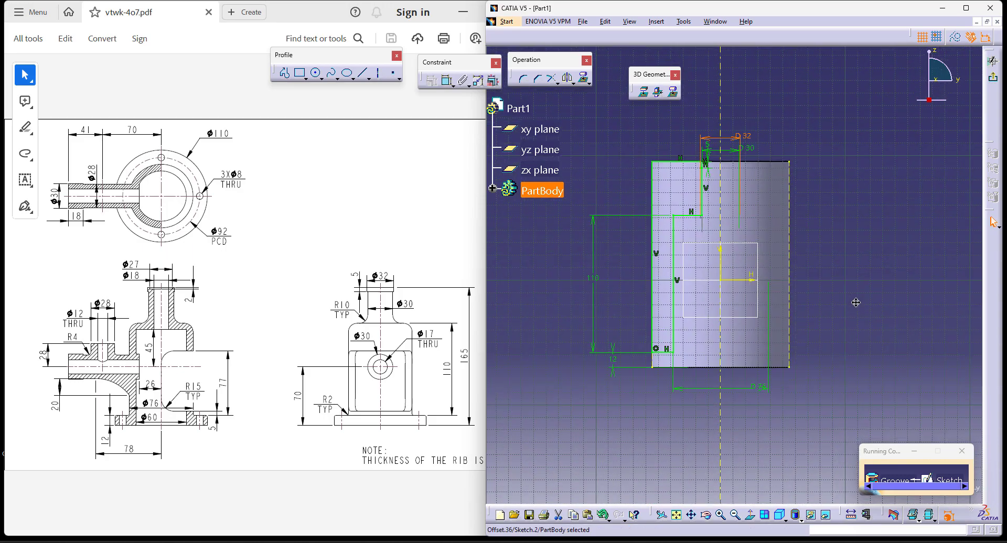
{"action": "left_click", "coordinate": [995, 80]}
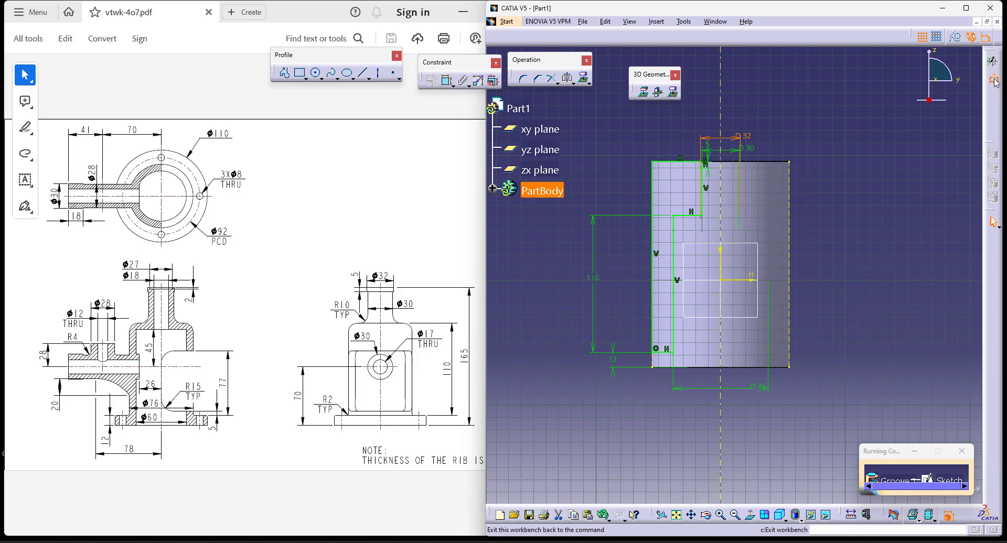
{"action": "left_click", "coordinate": [950, 490]}
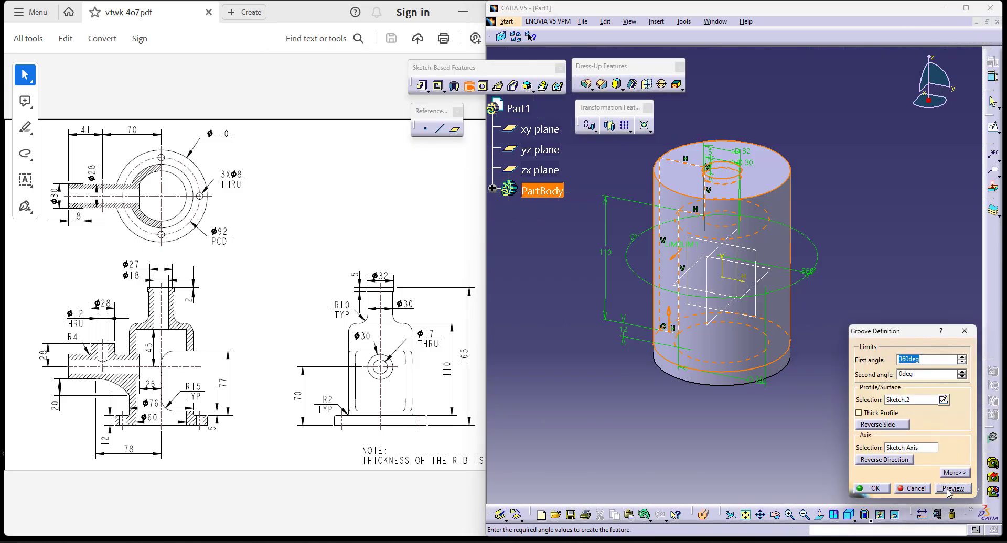
{"action": "left_click", "coordinate": [890, 489]}
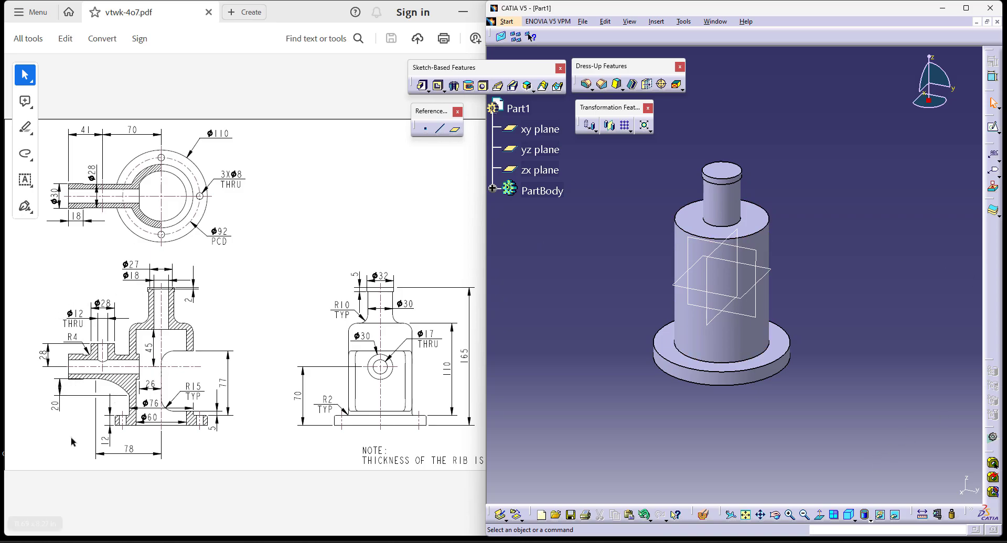
{"action": "left_click", "coordinate": [851, 518]}
{"action": "left_click", "coordinate": [855, 522]}
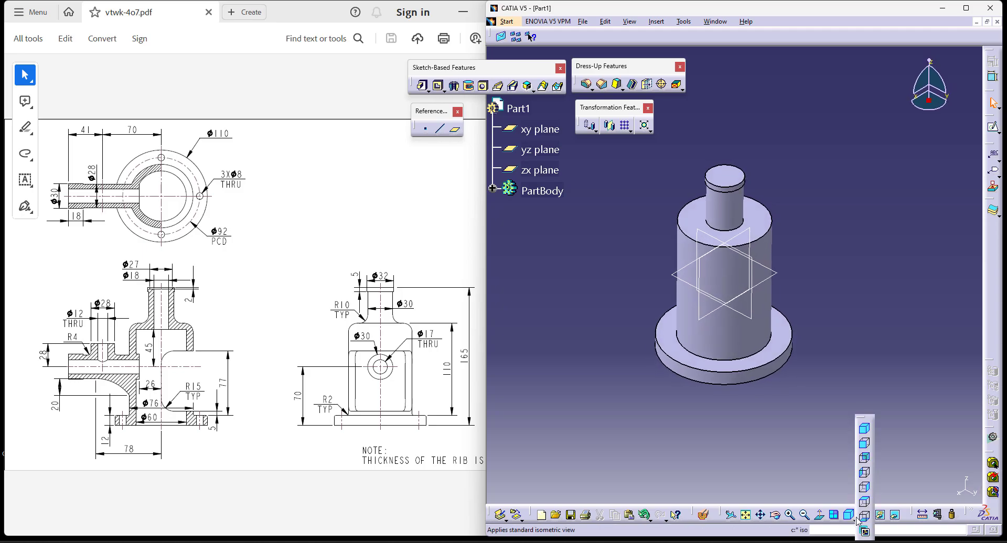
{"action": "left_click", "coordinate": [867, 447]}
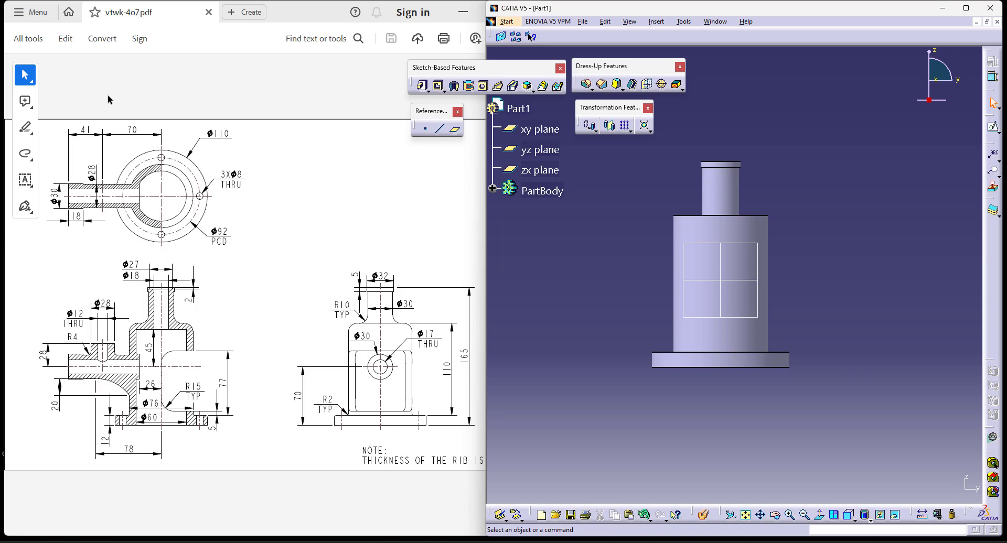
{"action": "left_click", "coordinate": [852, 519]}
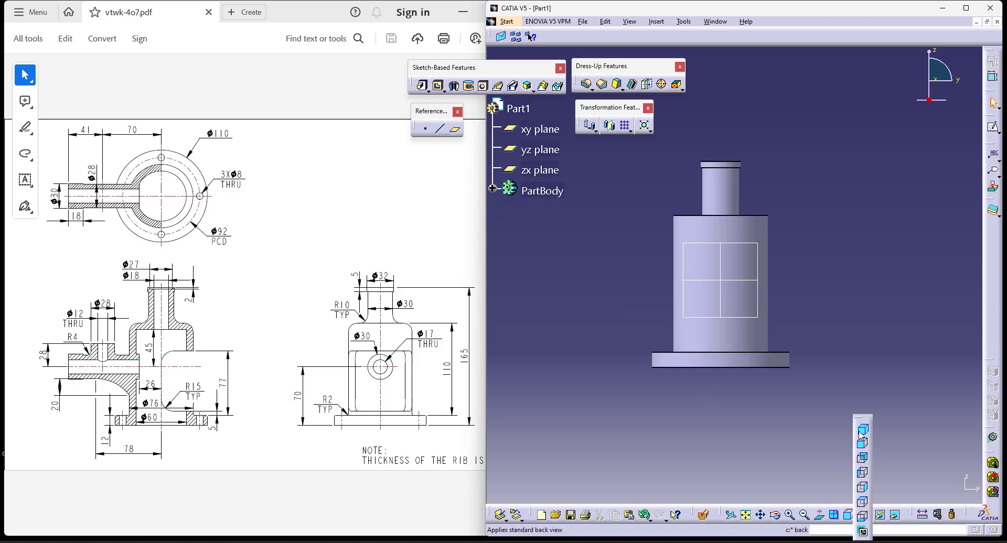
{"action": "left_click", "coordinate": [862, 431]}
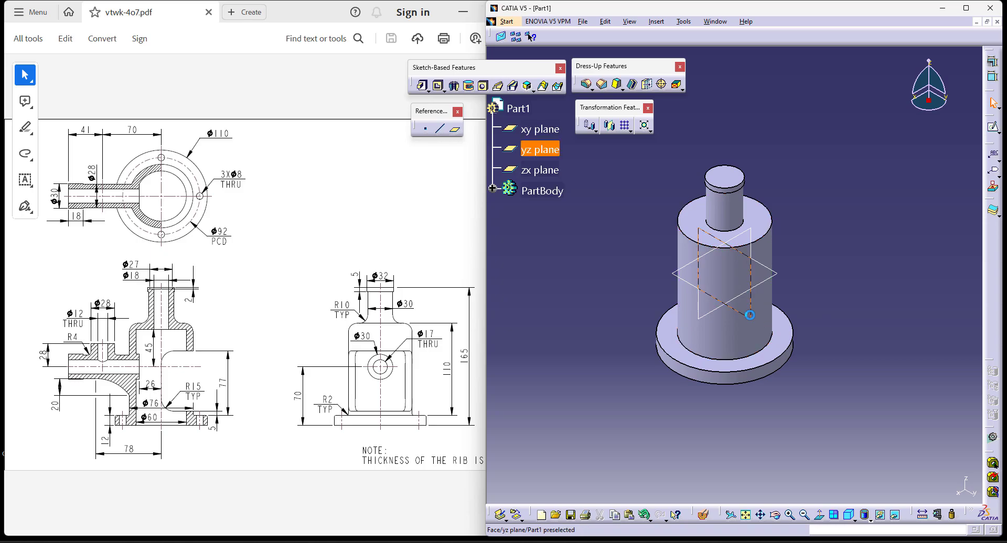
{"action": "left_click", "coordinate": [787, 472]}
Create a reference plane offset 70 mm from the zx plane in the reversed direction, on the side pipe's side
{"action": "left_click", "coordinate": [850, 519]}
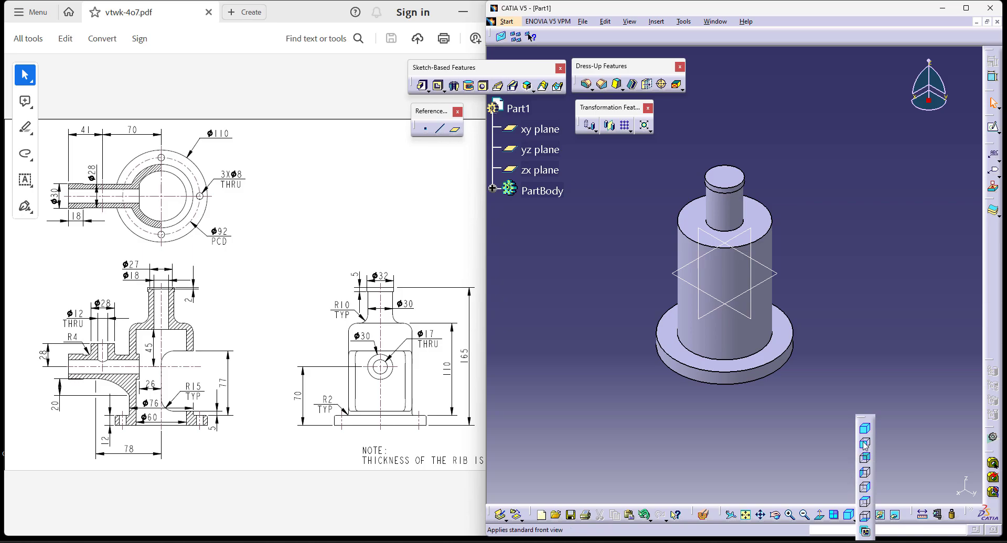
{"action": "left_click", "coordinate": [865, 428]}
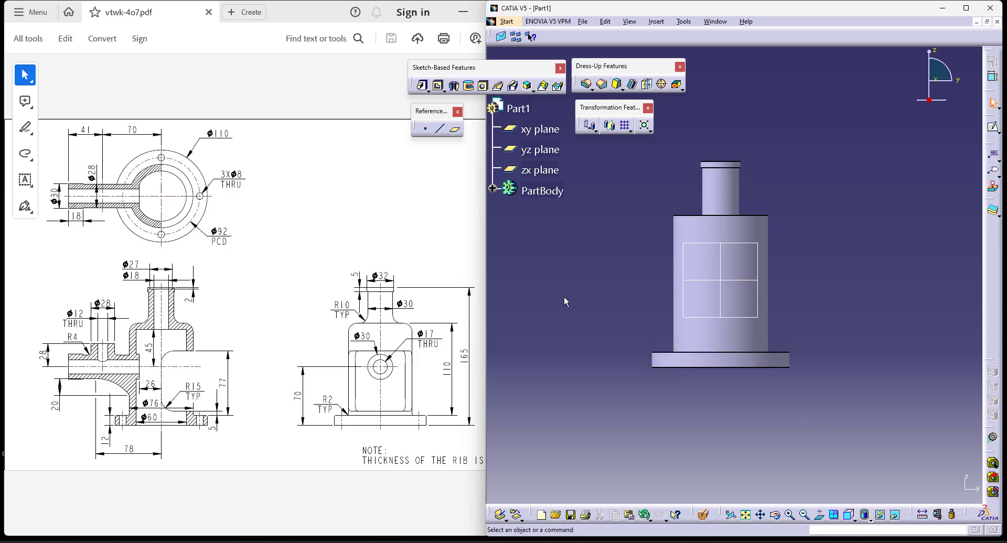
{"action": "left_click", "coordinate": [721, 315]}
{"action": "left_click", "coordinate": [455, 130]}
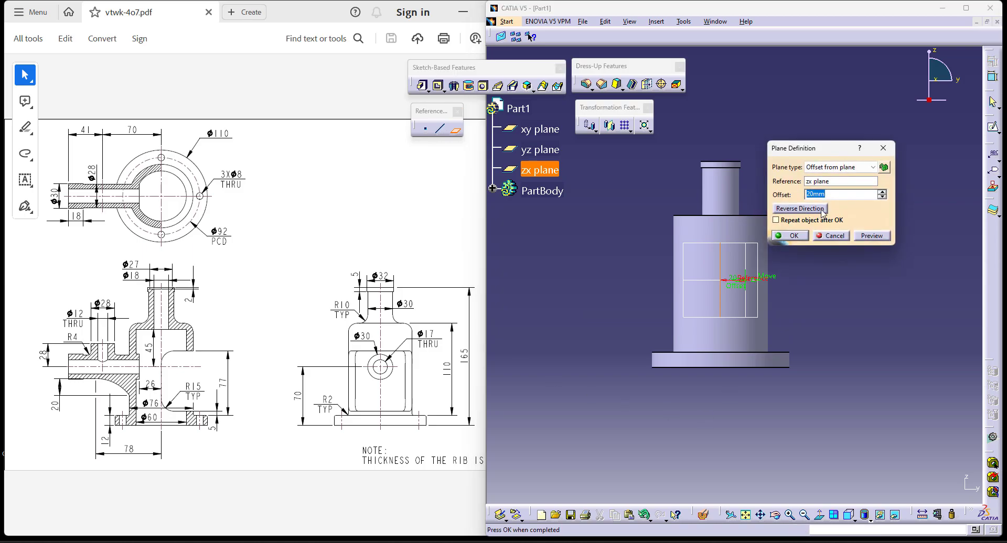
{"action": "left_click", "coordinate": [821, 209]}
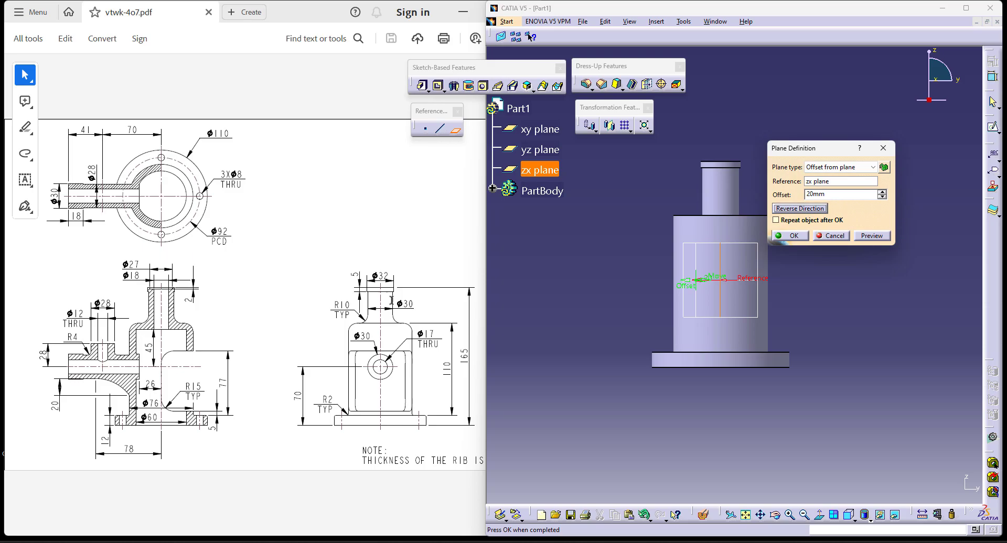
{"action": "double_click", "coordinate": [815, 197]}
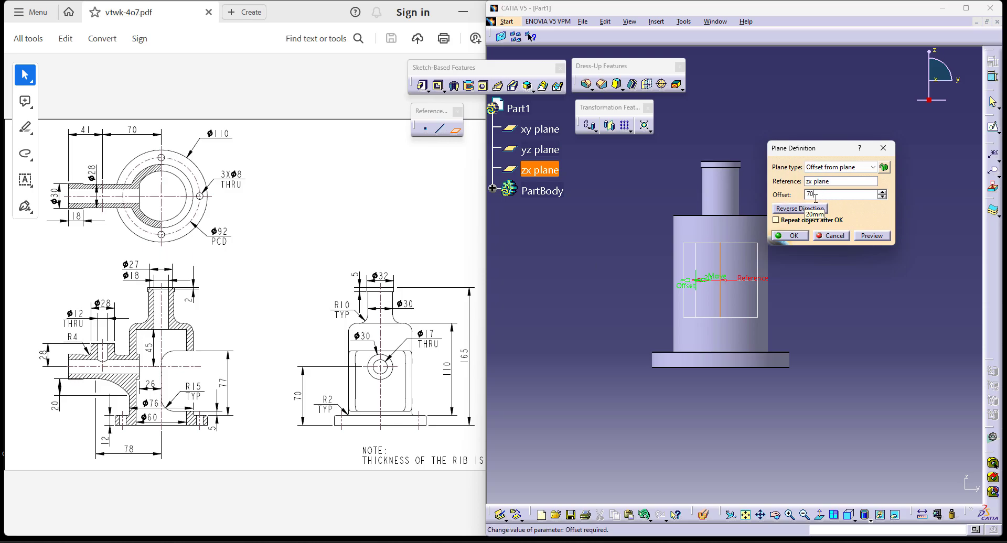
{"action": "key", "text": "Return"}
{"action": "middle_click_drag", "start_coordinate": [792, 281], "coordinate": [834, 298]}
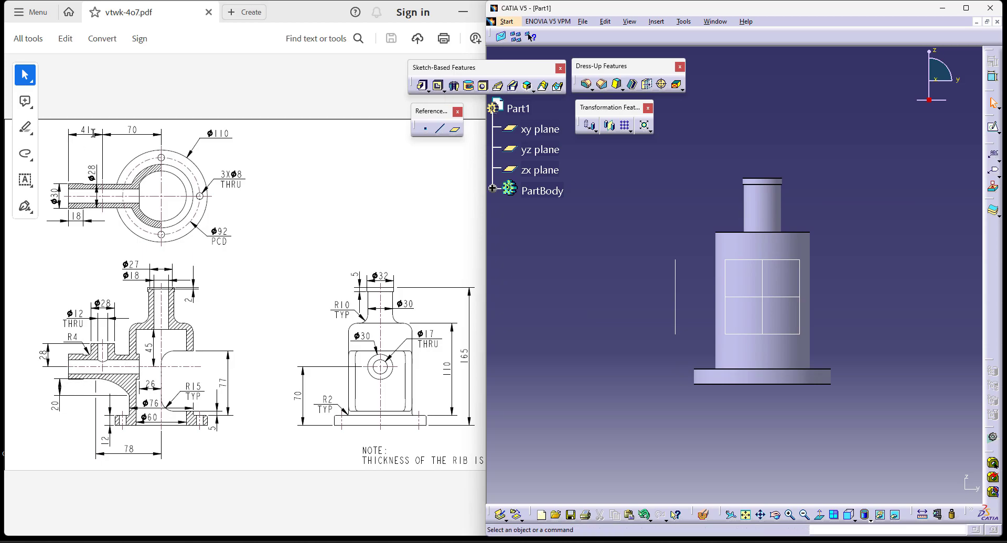
Create a second plane offset 40 mm outward from the 70 mm offset plane, without repeating the object
{"action": "left_click", "coordinate": [455, 129]}
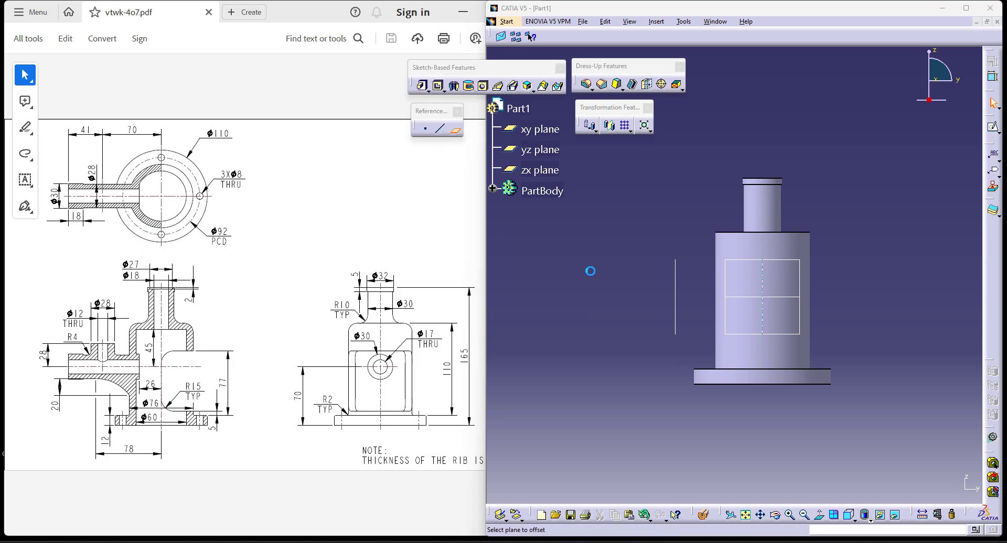
{"action": "left_click", "coordinate": [677, 303]}
{"action": "left_click", "coordinate": [824, 195]}
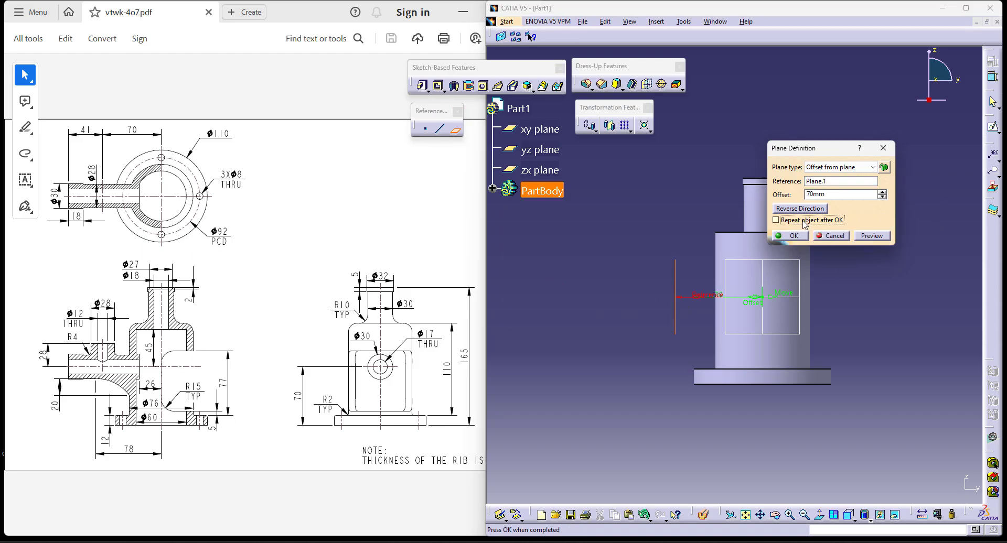
{"action": "type", "text": "40"}
{"action": "key", "text": "Return"}
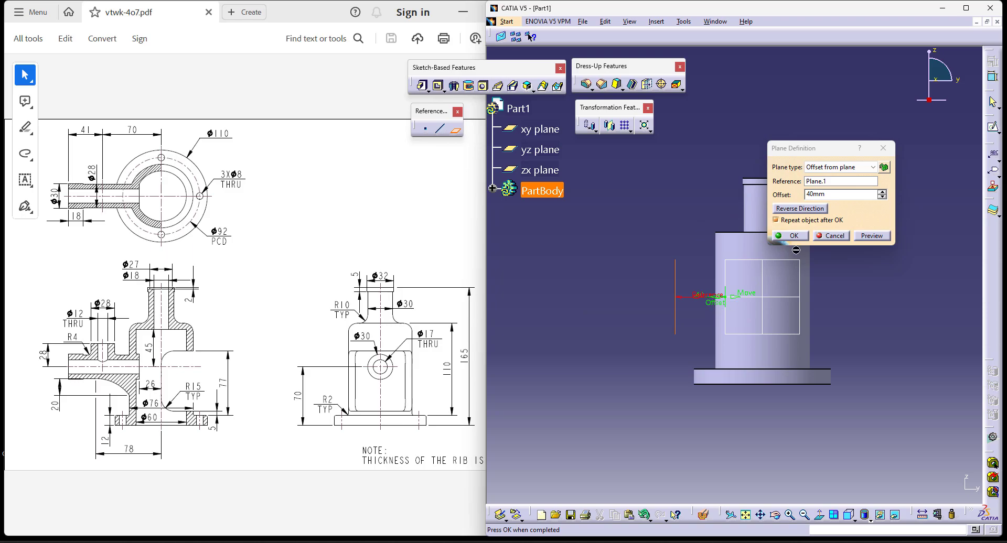
{"action": "left_click", "coordinate": [795, 209]}
{"action": "left_click", "coordinate": [792, 235]}
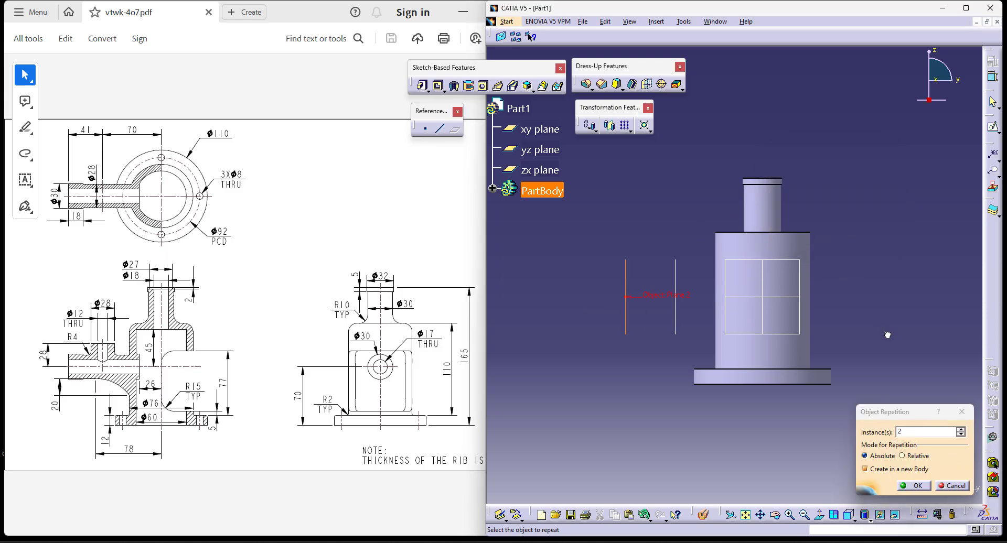
{"action": "left_click", "coordinate": [952, 486]}
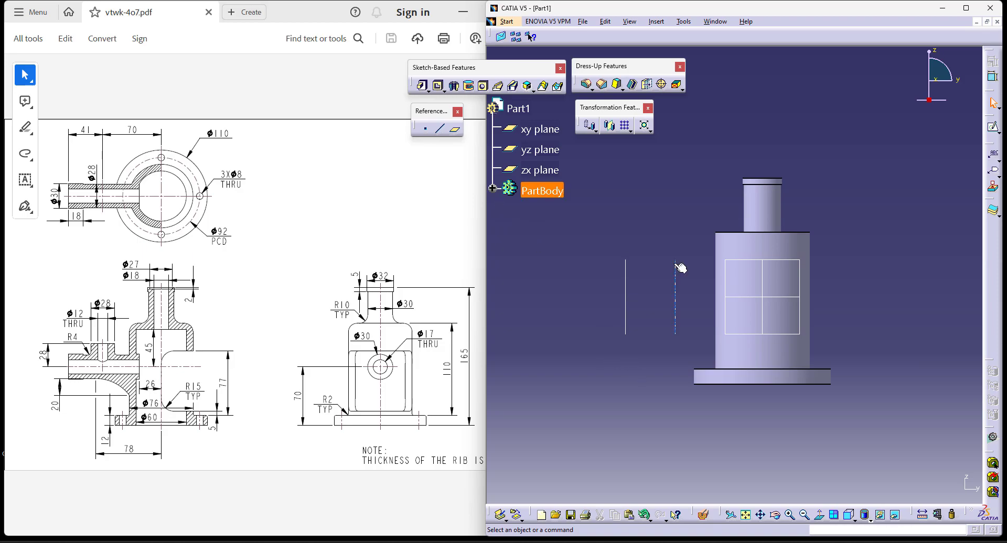
Create a third reference plane offset 18 mm inward from the outermost plane, towards the housing body
{"action": "middle_click_drag", "start_coordinate": [678, 272], "coordinate": [786, 425], "text": "ctrl"}
{"action": "left_click", "coordinate": [854, 518]}
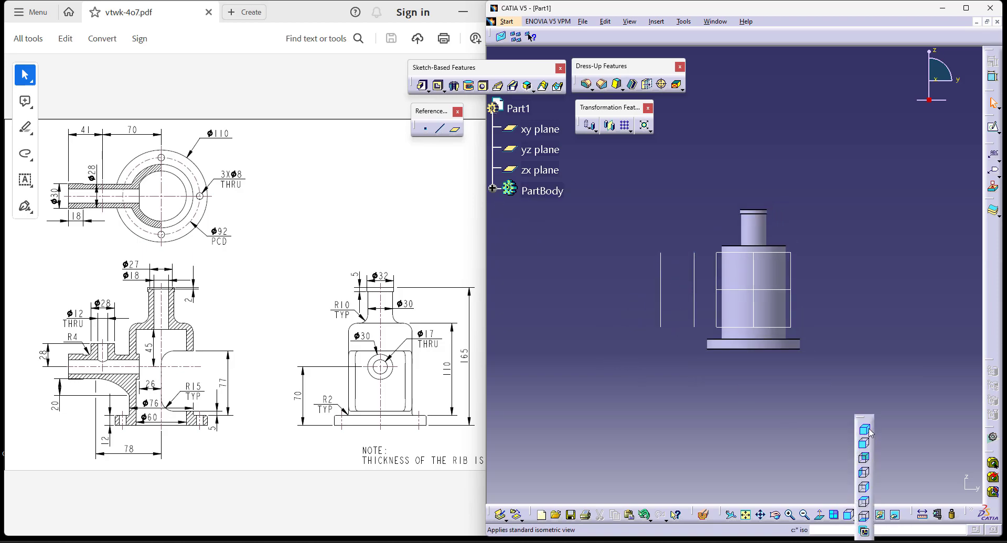
{"action": "left_click", "coordinate": [863, 429]}
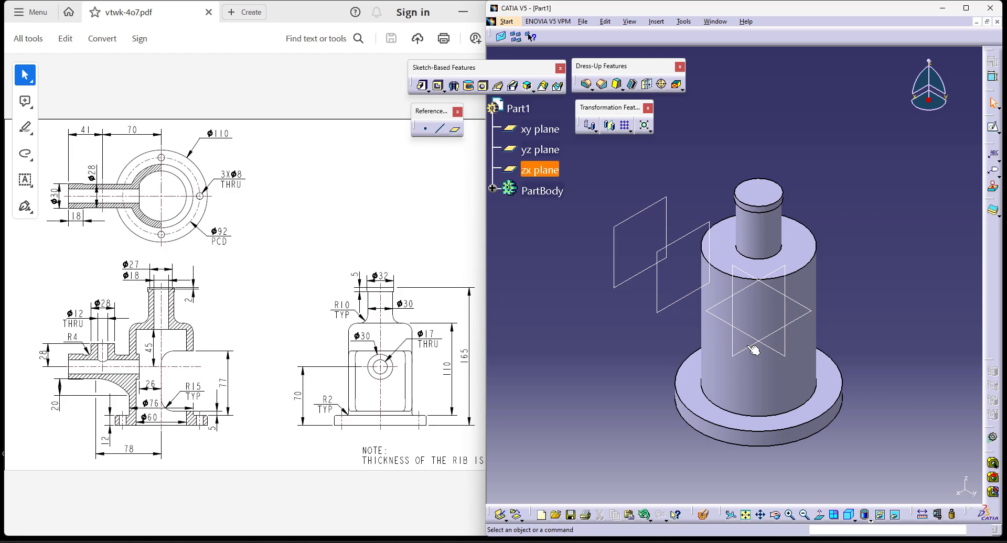
{"action": "left_click", "coordinate": [621, 262]}
{"action": "left_click", "coordinate": [455, 130]}
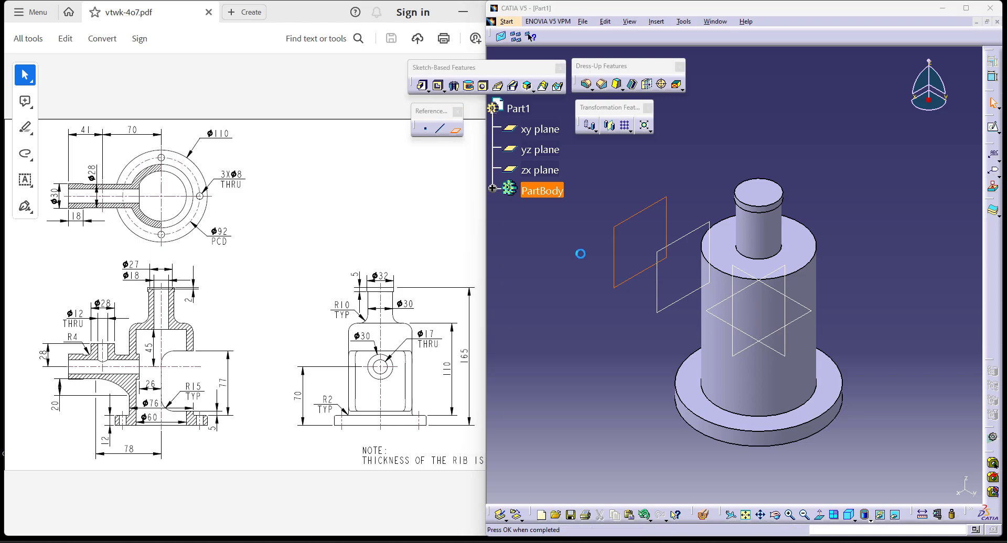
{"action": "type", "text": "18mm"}
{"action": "left_click", "coordinate": [800, 238]}
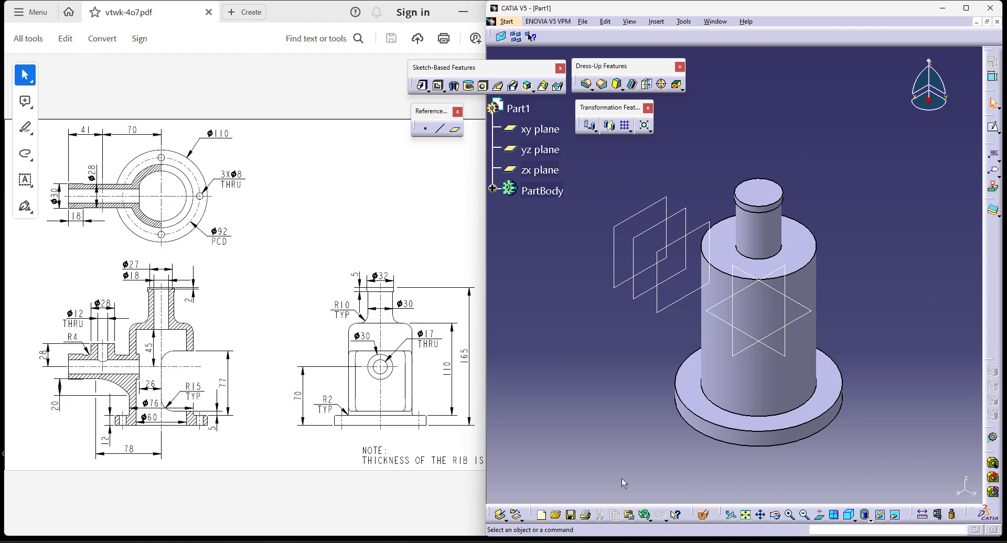
{"action": "left_click", "coordinate": [636, 298]}
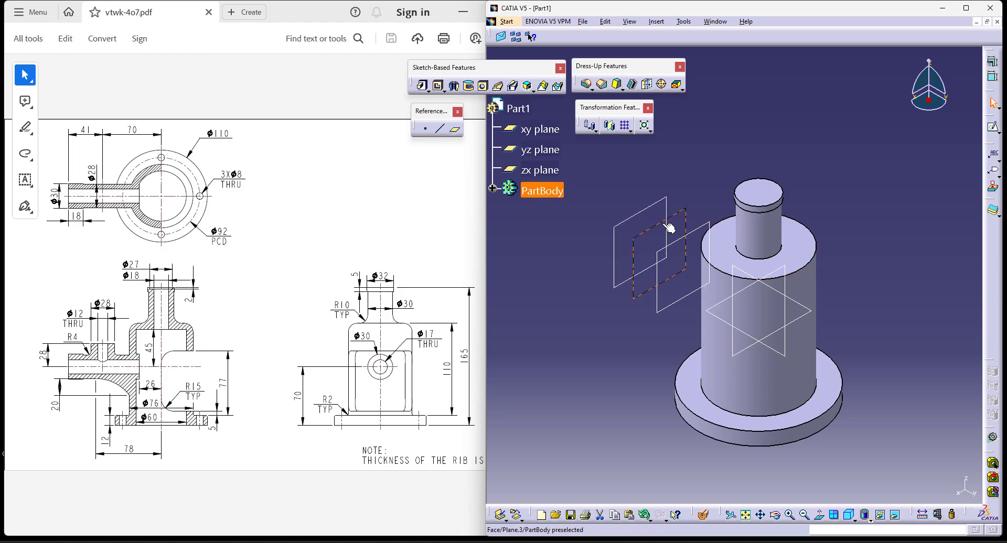
{"action": "left_click", "coordinate": [614, 330]}
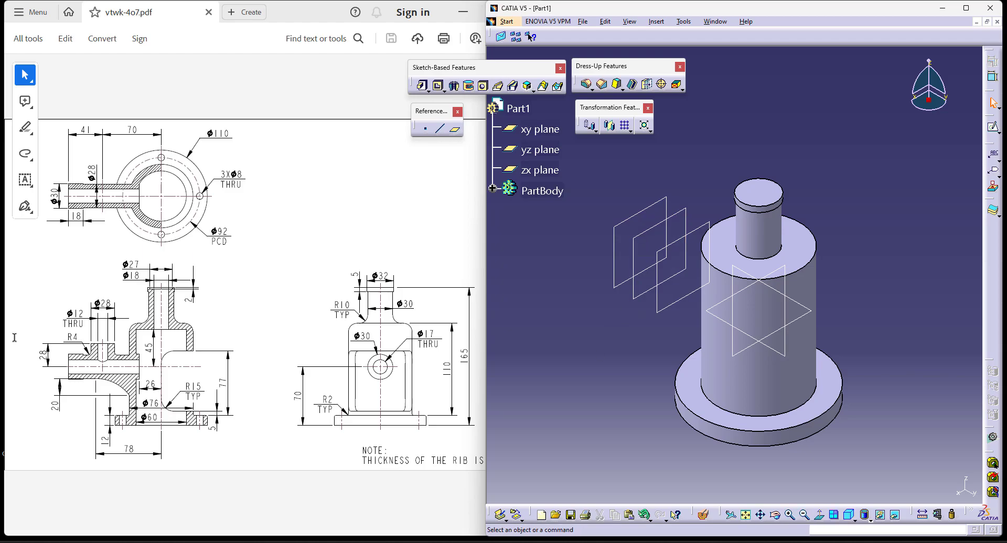
{"action": "left_click", "coordinate": [636, 288]}
{"action": "left_click", "coordinate": [639, 288]}
{"action": "left_click", "coordinate": [634, 287]}
{"action": "left_click", "coordinate": [540, 270]}
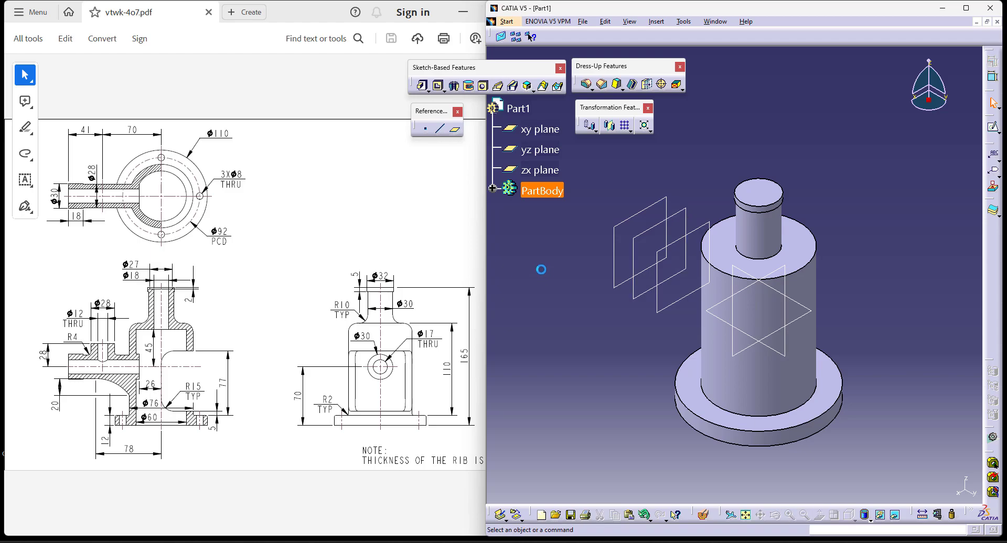
Start a pad with a new sketch on the 18 mm offset plane and draw a circle about 35 mm in diameter centred on the origin
{"action": "left_click", "coordinate": [423, 86]}
{"action": "left_click", "coordinate": [918, 316]}
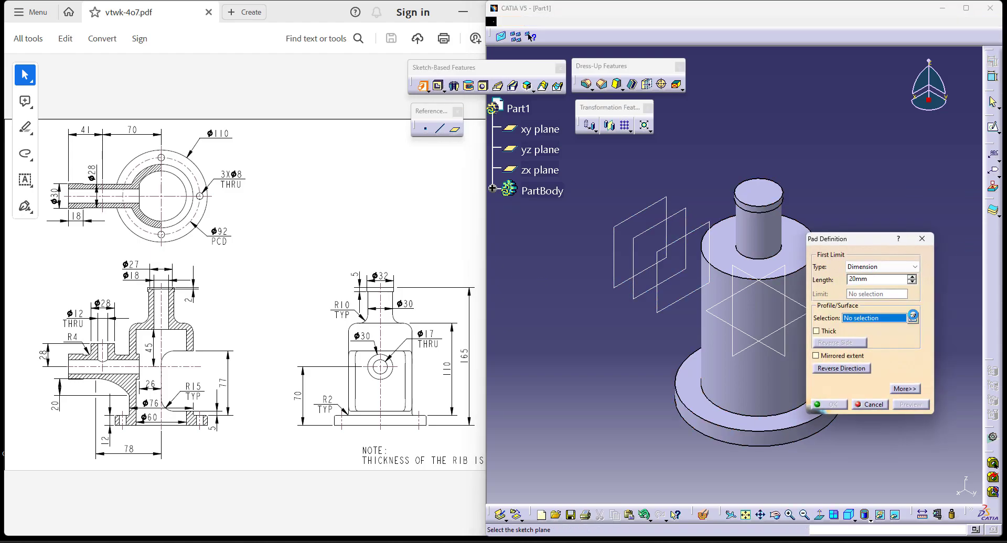
{"action": "left_click", "coordinate": [639, 291]}
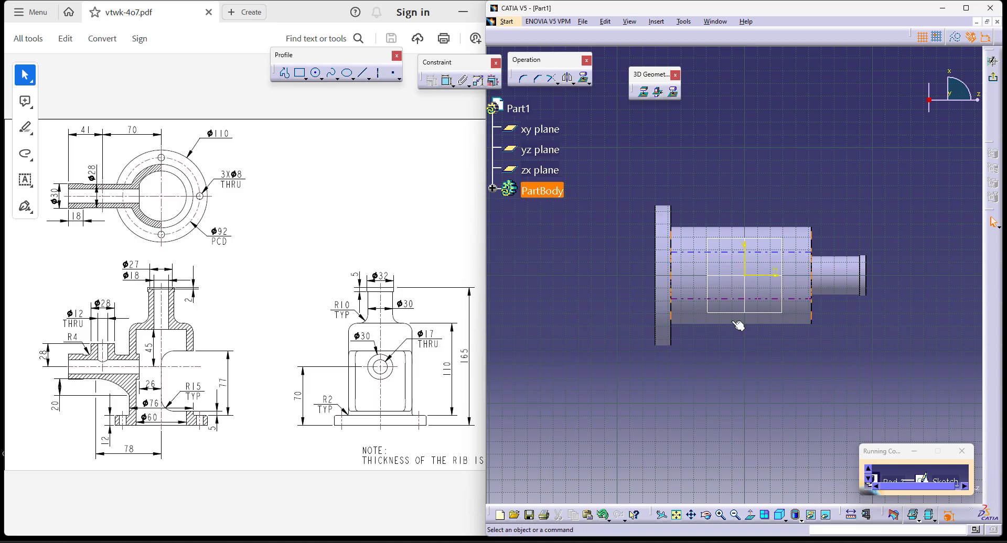
{"action": "left_click", "coordinate": [785, 519]}
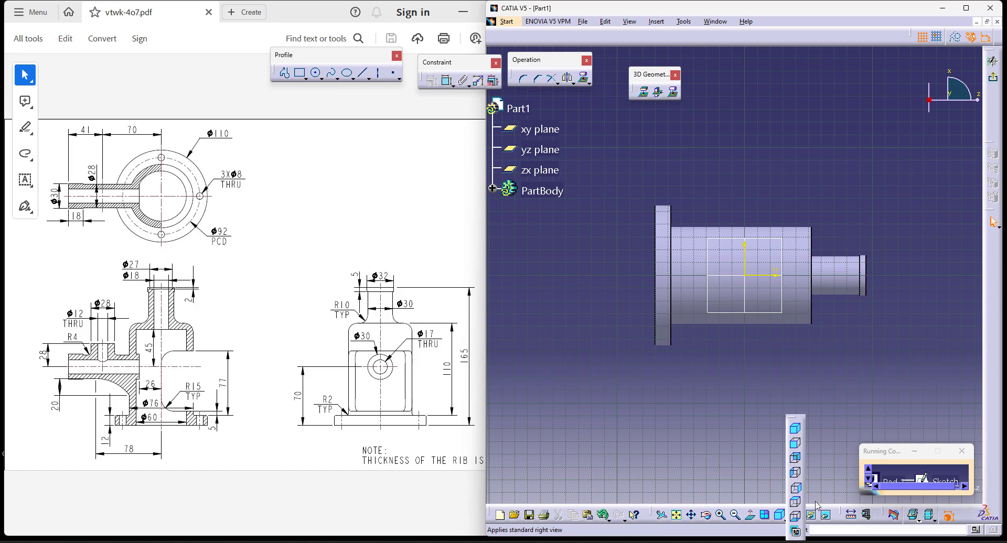
{"action": "left_click", "coordinate": [797, 502]}
{"action": "left_click", "coordinate": [316, 73]}
{"action": "left_click", "coordinate": [735, 266]}
{"action": "left_click", "coordinate": [748, 283]}
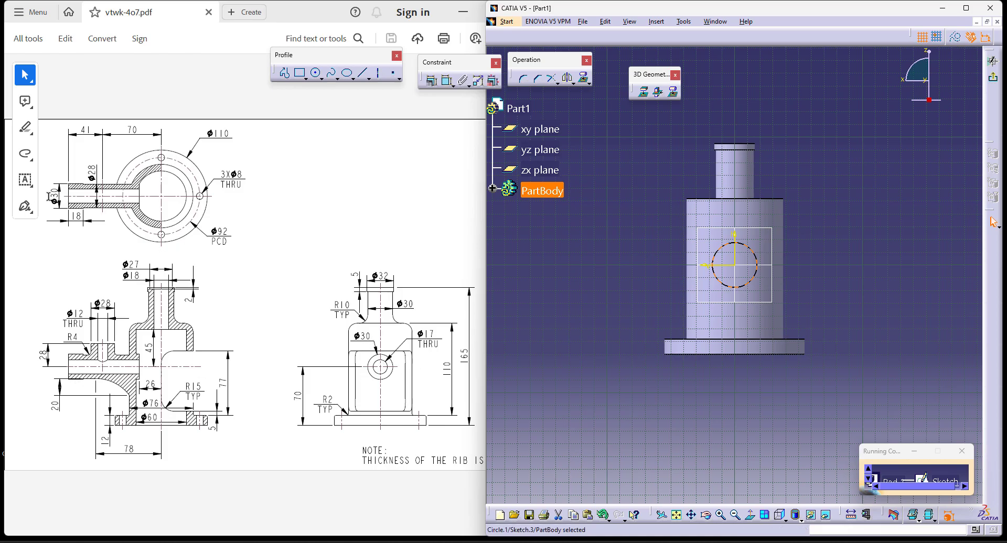
Dimension the circle's diameter, set it to 30 mm and finish the sketch
{"action": "left_click", "coordinate": [447, 79]}
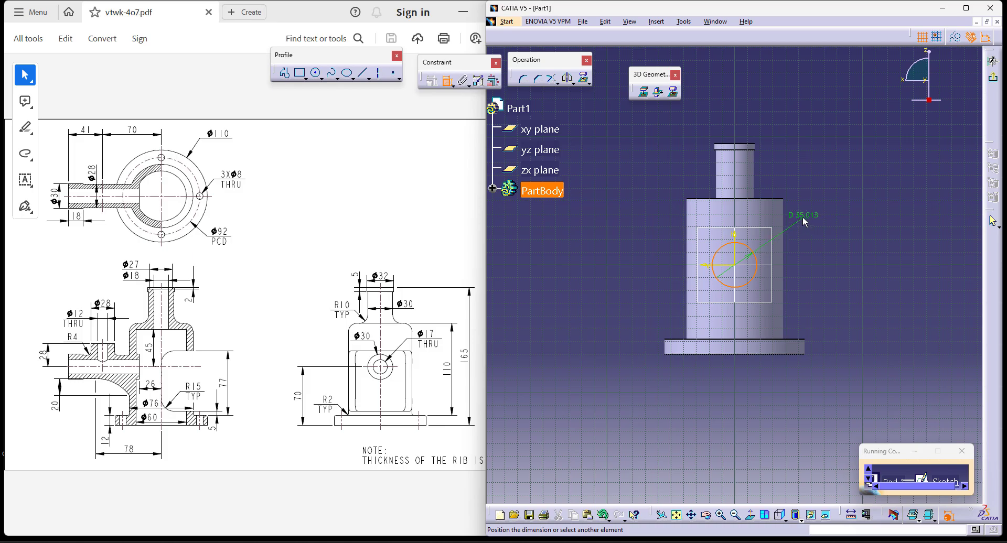
{"action": "double_click", "coordinate": [821, 220]}
{"action": "type", "text": "30mm"}
{"action": "key", "text": "Return"}
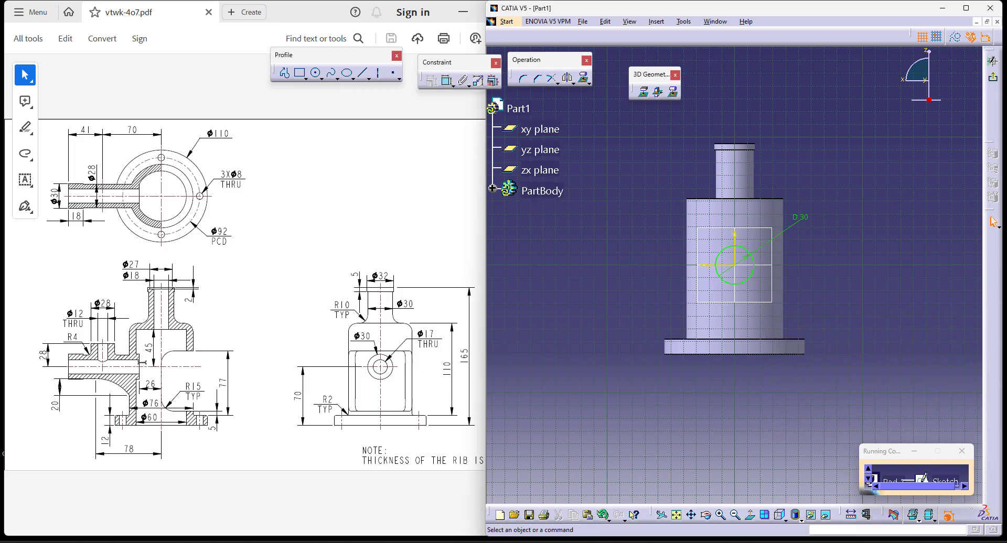
{"action": "left_click", "coordinate": [993, 42]}
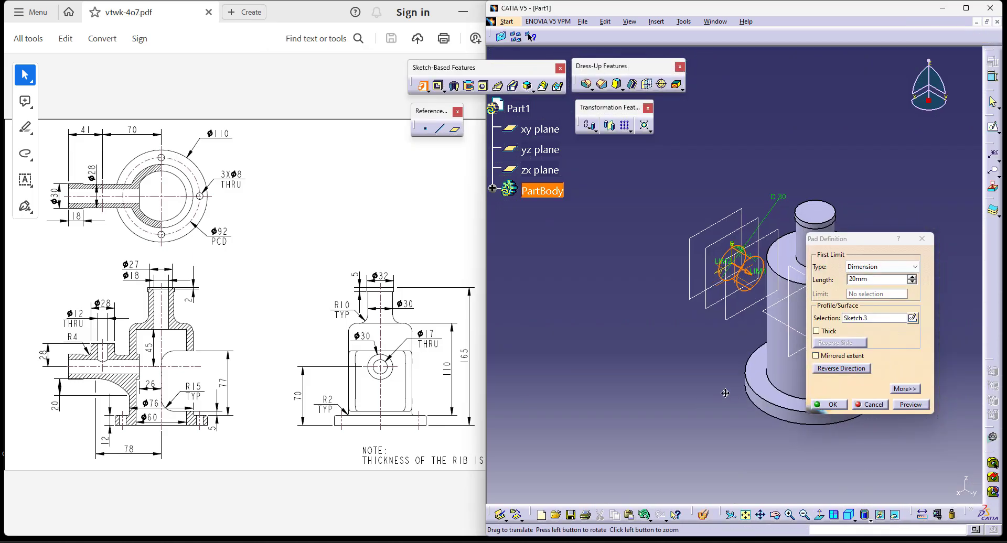
Set the pad's first limit to Up to next and create the side pipe running into the housing cylinder
{"action": "left_click", "coordinate": [904, 267]}
{"action": "left_click", "coordinate": [865, 281]}
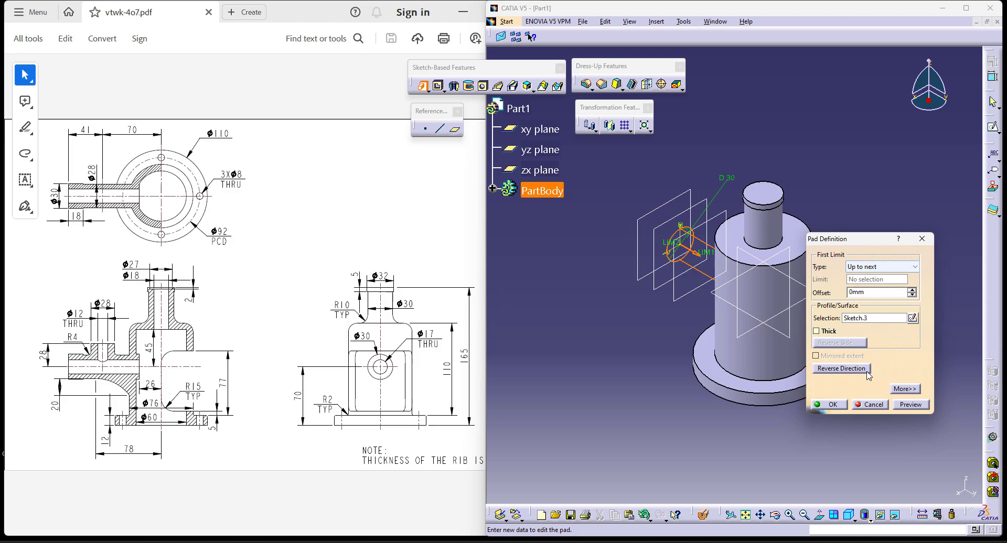
{"action": "left_click", "coordinate": [833, 405]}
{"action": "middle_click_drag", "start_coordinate": [829, 398], "coordinate": [700, 370]}
{"action": "middle_click_drag", "start_coordinate": [655, 317], "coordinate": [792, 265]}
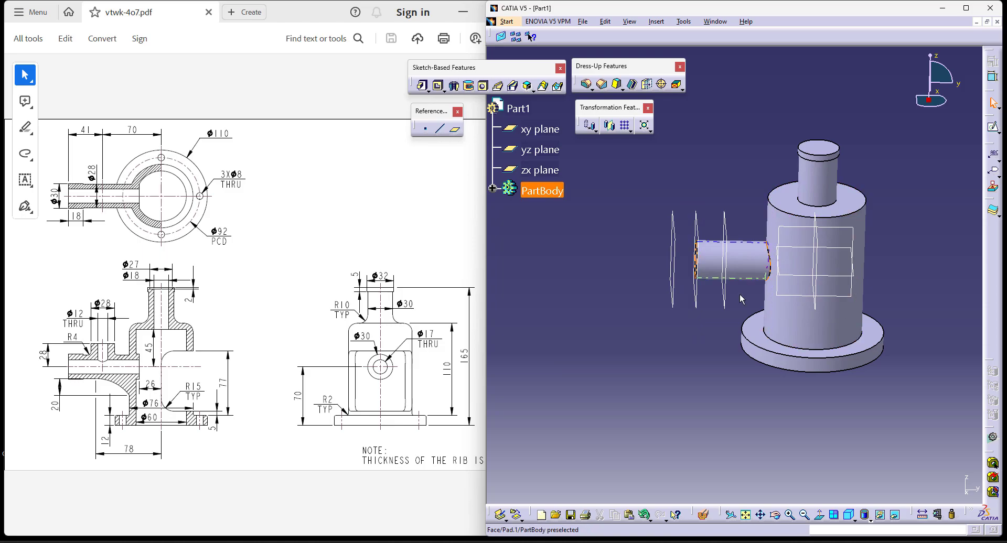
Edit the side pipe pad and set its profile circle's diameter to 28 mm
{"action": "middle_click_drag", "start_coordinate": [665, 362], "coordinate": [697, 313]}
{"action": "left_click", "coordinate": [693, 311]}
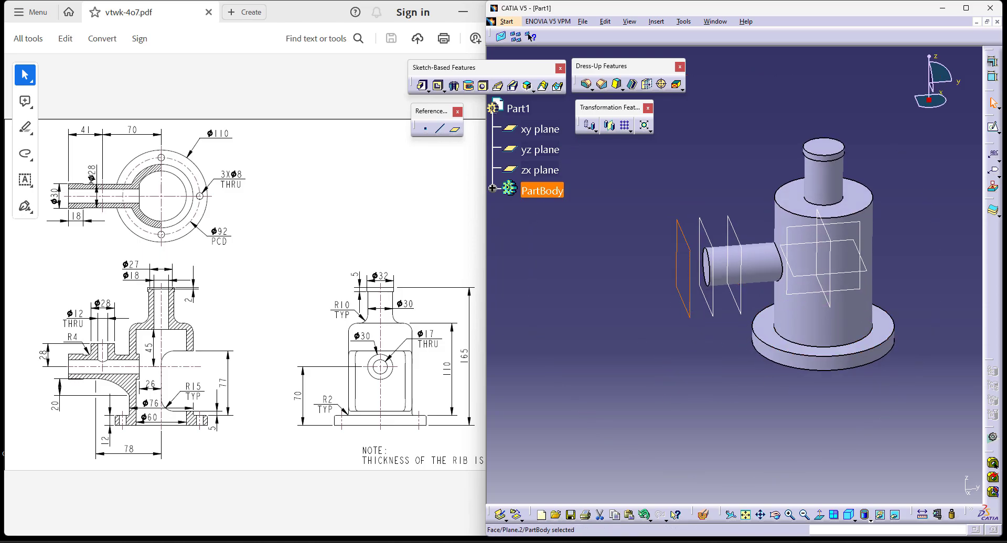
{"action": "double_click", "coordinate": [767, 254]}
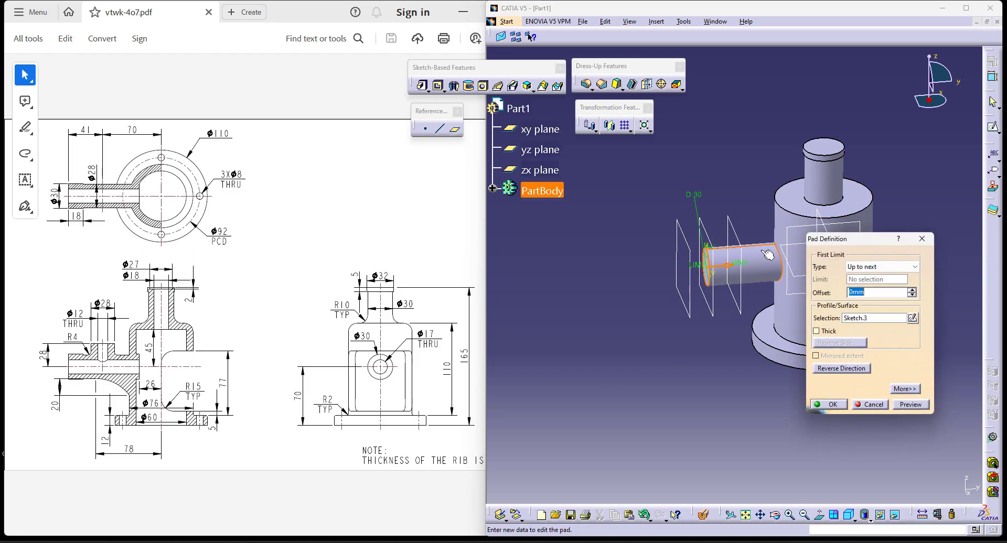
{"action": "double_click", "coordinate": [694, 195]}
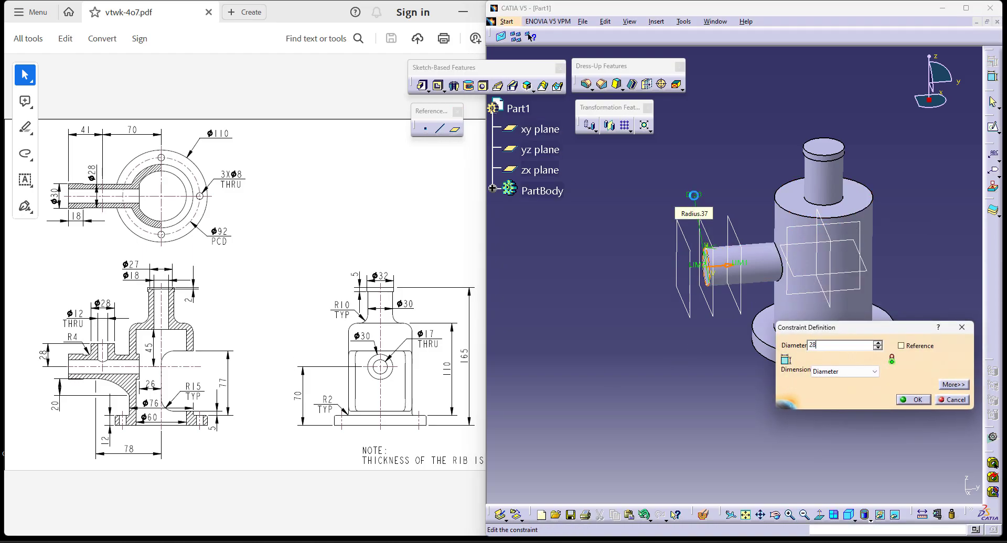
{"action": "key", "text": "Return"}
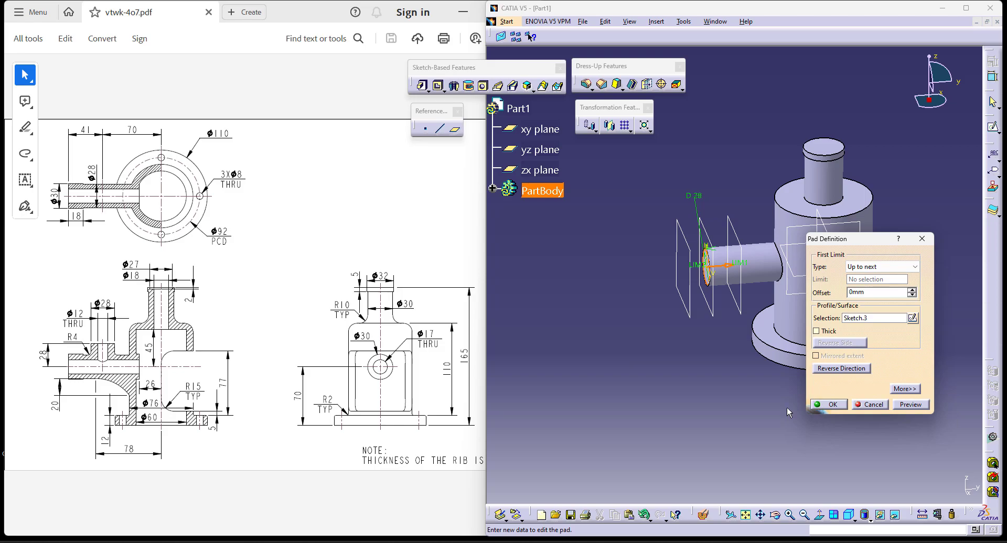
{"action": "left_click", "coordinate": [830, 407]}
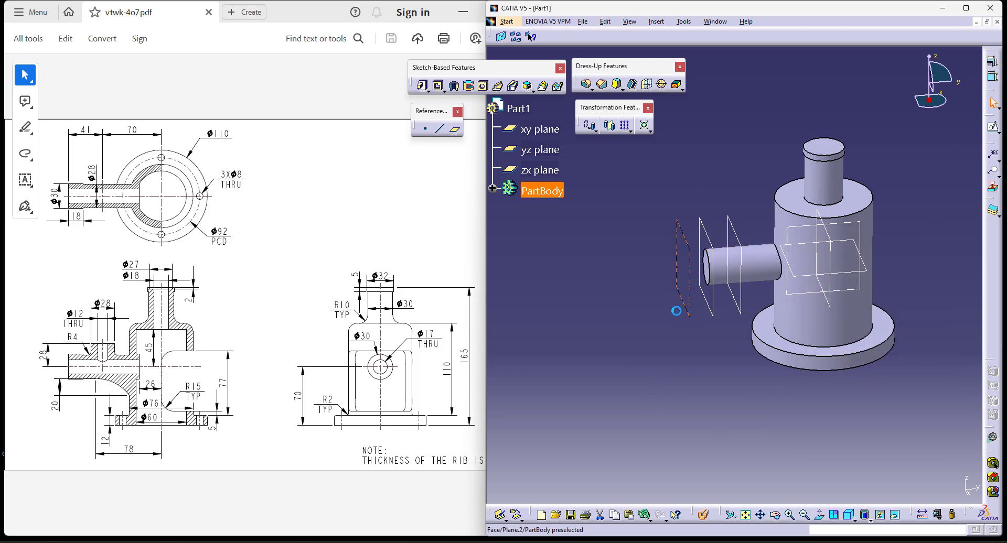
Start another pad with a new sketch on the outermost offset plane and draw a circle centred on the origin
{"action": "left_click", "coordinate": [422, 85]}
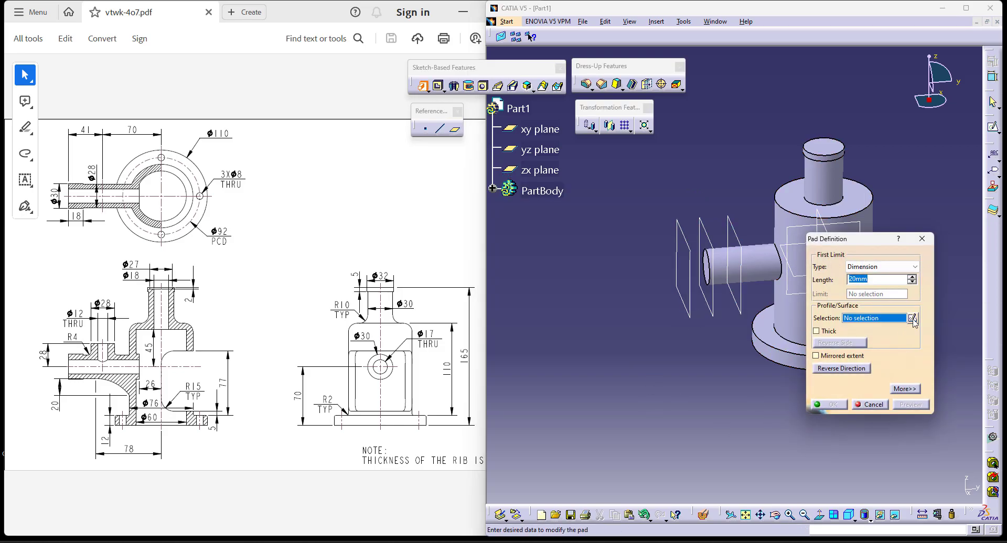
{"action": "left_click", "coordinate": [913, 320]}
{"action": "left_click", "coordinate": [690, 308]}
{"action": "left_click", "coordinate": [316, 74]}
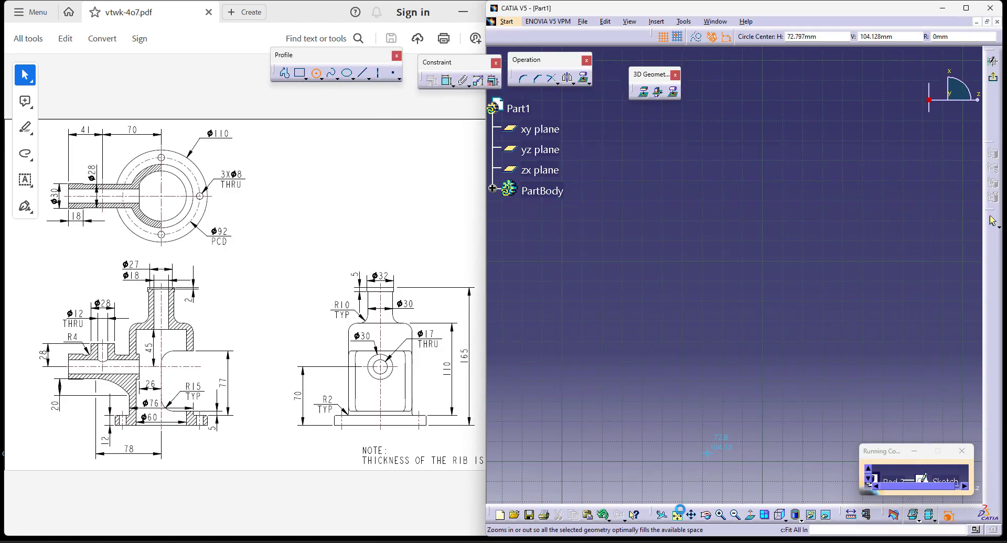
{"action": "left_click", "coordinate": [712, 274]}
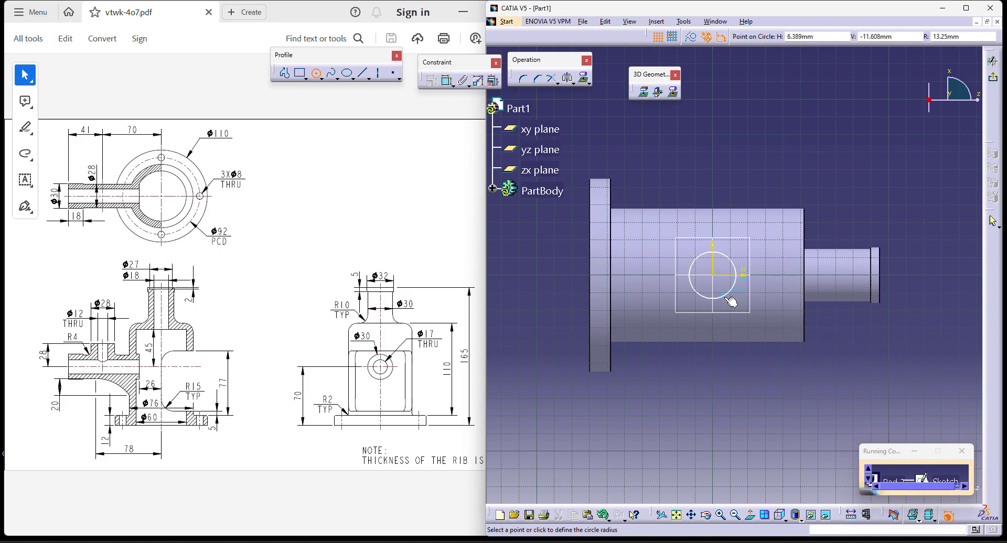
{"action": "left_click", "coordinate": [743, 275]}
Dimension the end collar circle's diameter as 30 mm and finish the sketch
{"action": "left_click", "coordinate": [447, 80]}
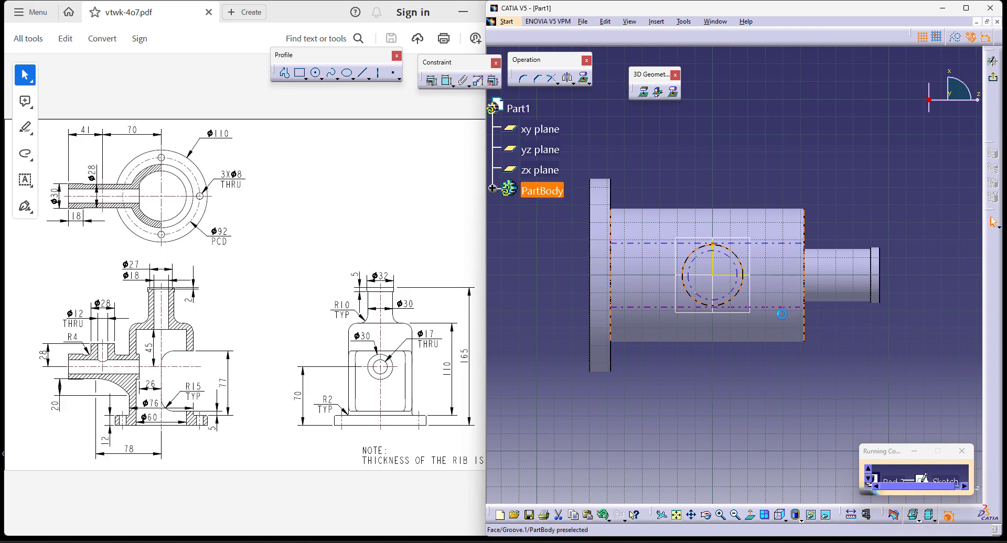
{"action": "double_click", "coordinate": [781, 188]}
{"action": "key", "text": "Return"}
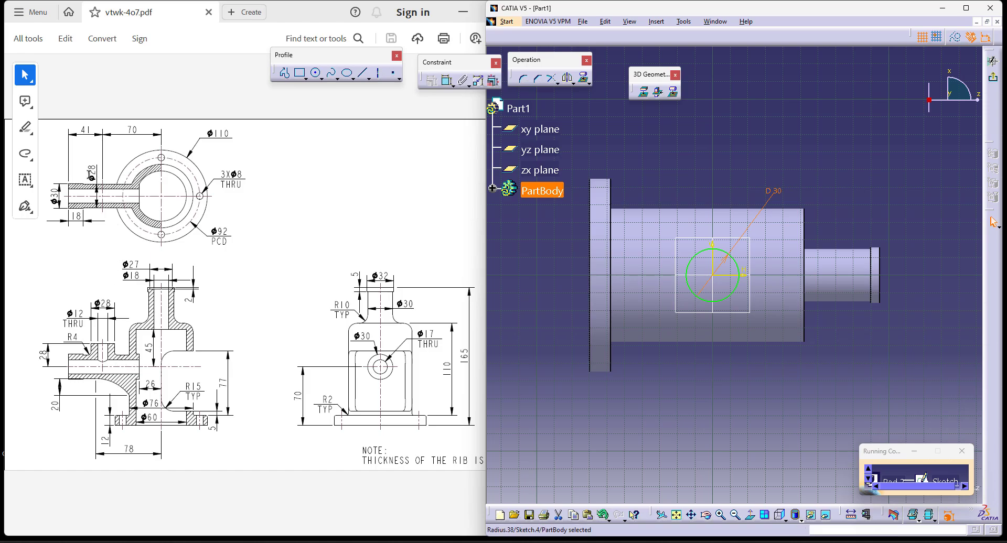
{"action": "left_click", "coordinate": [992, 84]}
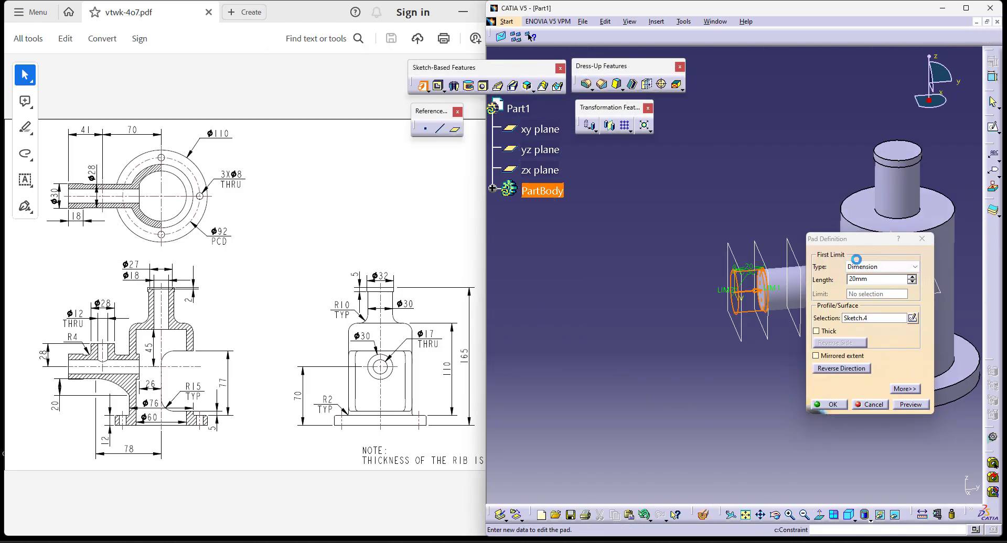
Limit the pad with Up to plane at the 18 mm offset plane and create the side pipe's end collar
{"action": "left_click", "coordinate": [870, 268]}
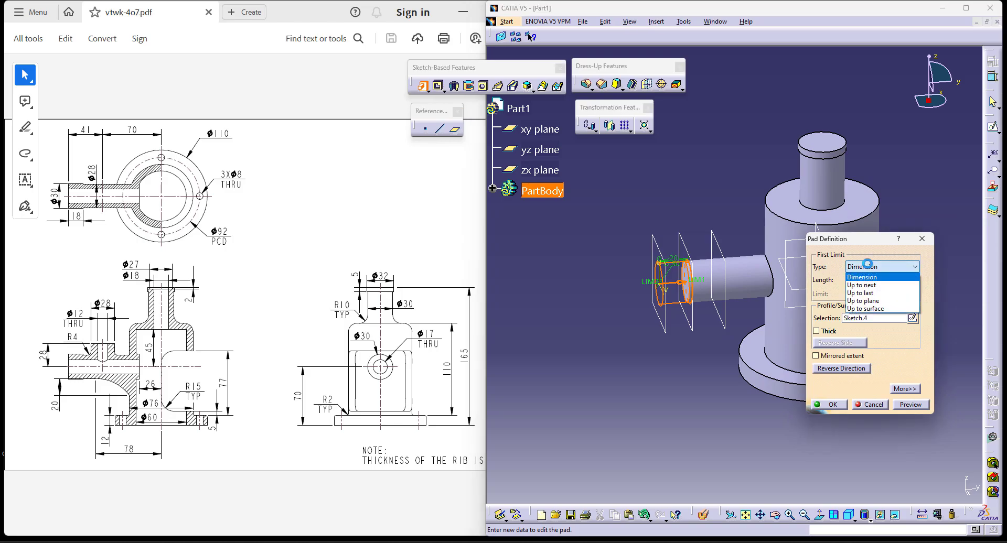
{"action": "left_click", "coordinate": [871, 302]}
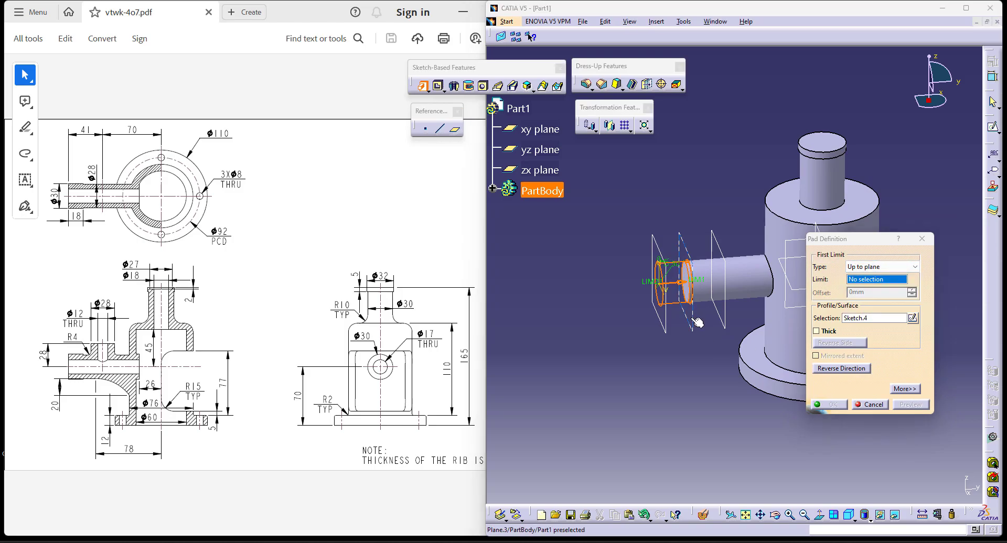
{"action": "left_click", "coordinate": [696, 317]}
{"action": "left_click", "coordinate": [830, 405]}
{"action": "middle_click_drag", "start_coordinate": [731, 355], "coordinate": [698, 294]}
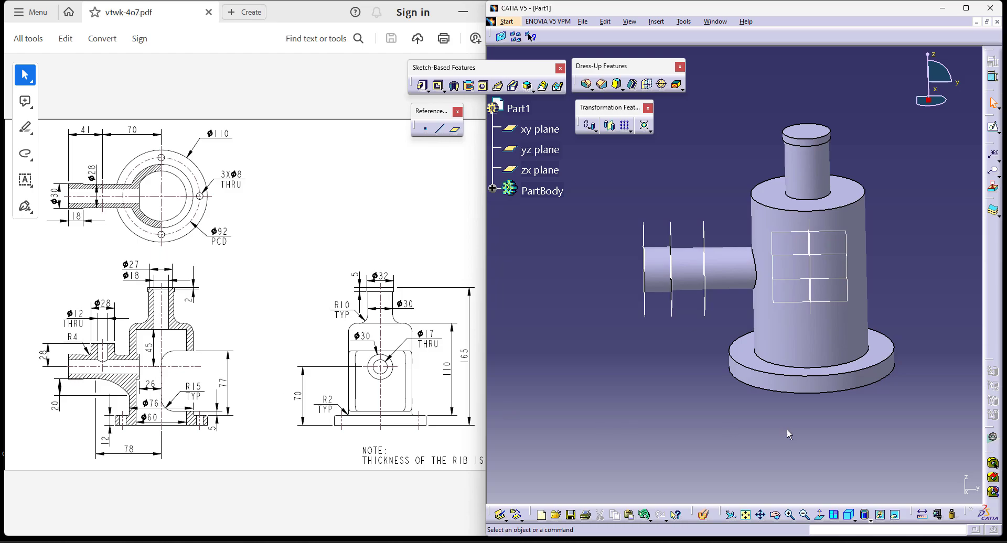
Create a reference plane offset 28 mm above the xy plane for the side pipe's vertical boss
{"action": "left_click", "coordinate": [848, 516]}
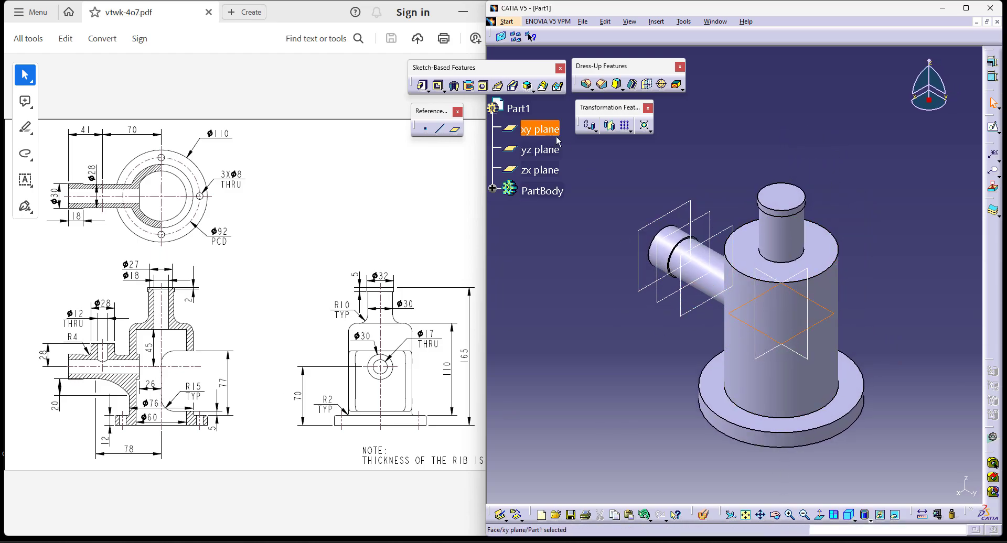
{"action": "left_click", "coordinate": [456, 131]}
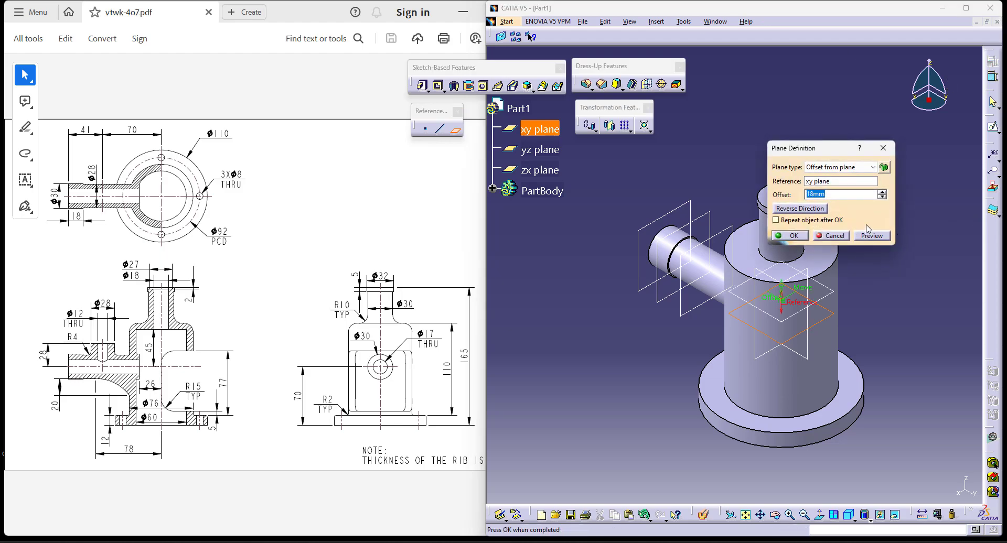
{"action": "key", "text": "Return"}
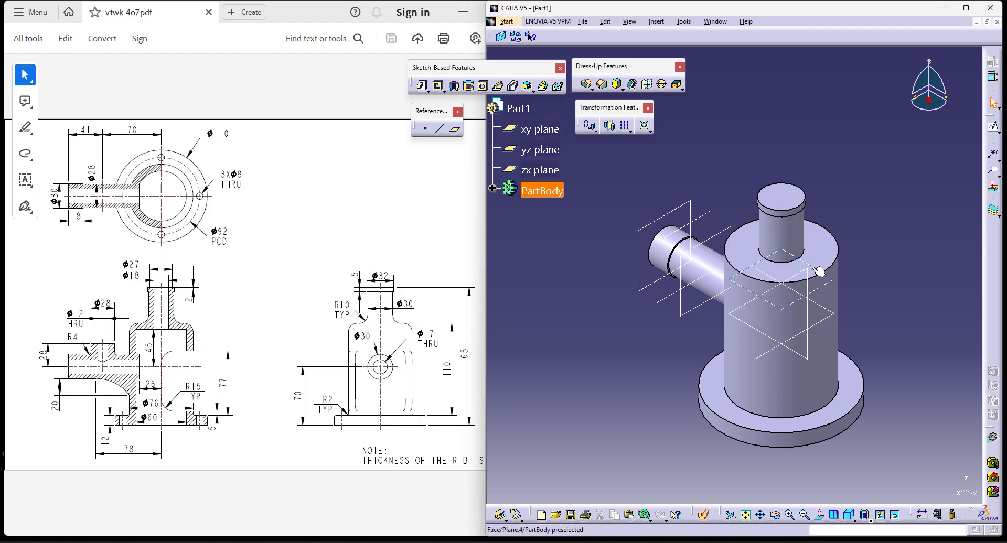
Start another pad with a new sketch on the 28 mm offset plane and draw the vertical boss's circle over the side pipe
{"action": "left_click", "coordinate": [422, 85]}
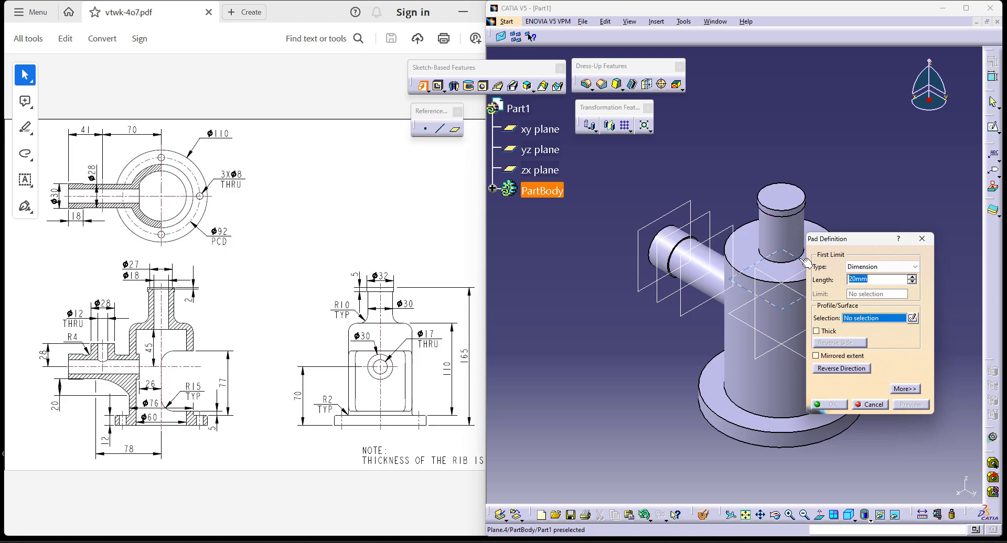
{"action": "left_click", "coordinate": [913, 319]}
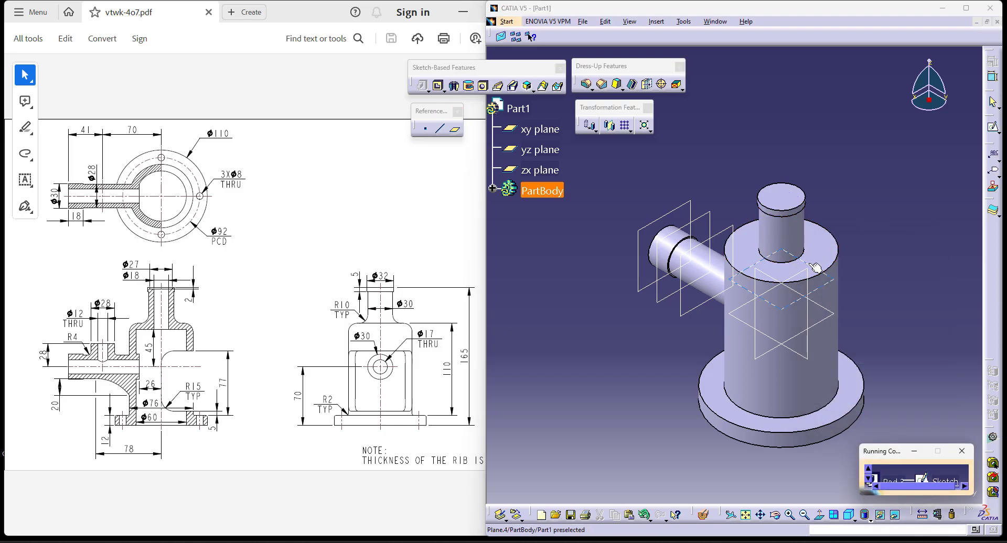
{"action": "left_click", "coordinate": [764, 331]}
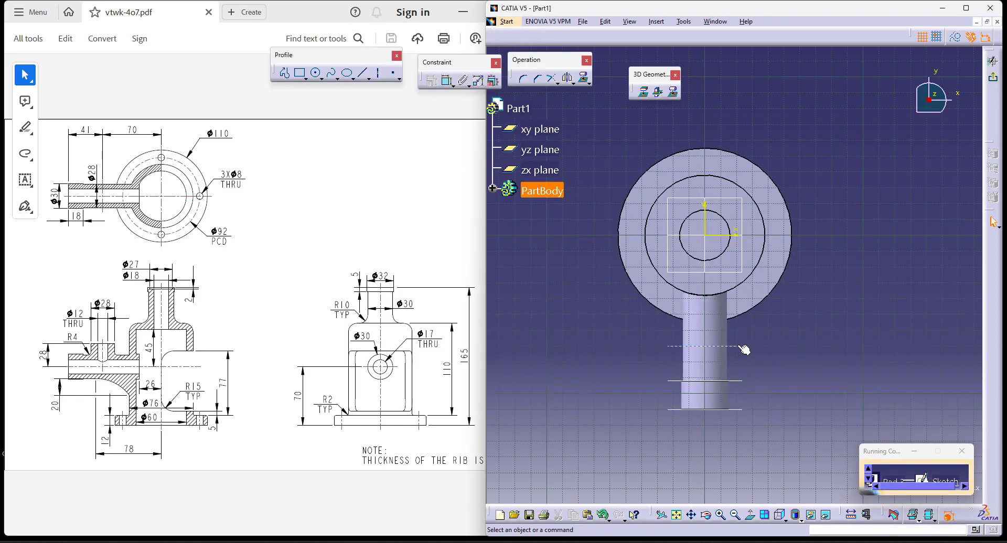
{"action": "left_click", "coordinate": [318, 74]}
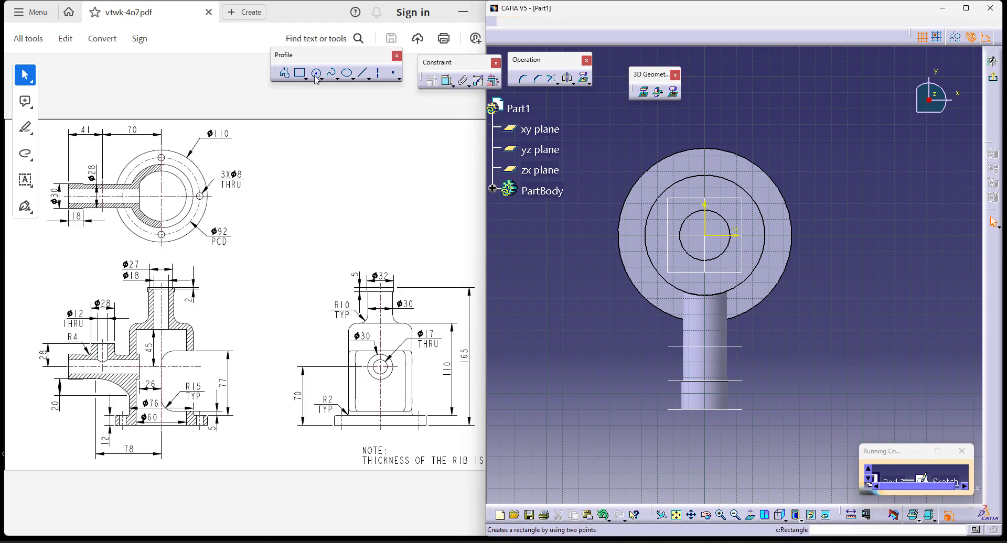
{"action": "left_click", "coordinate": [705, 345]}
{"action": "left_click", "coordinate": [727, 346]}
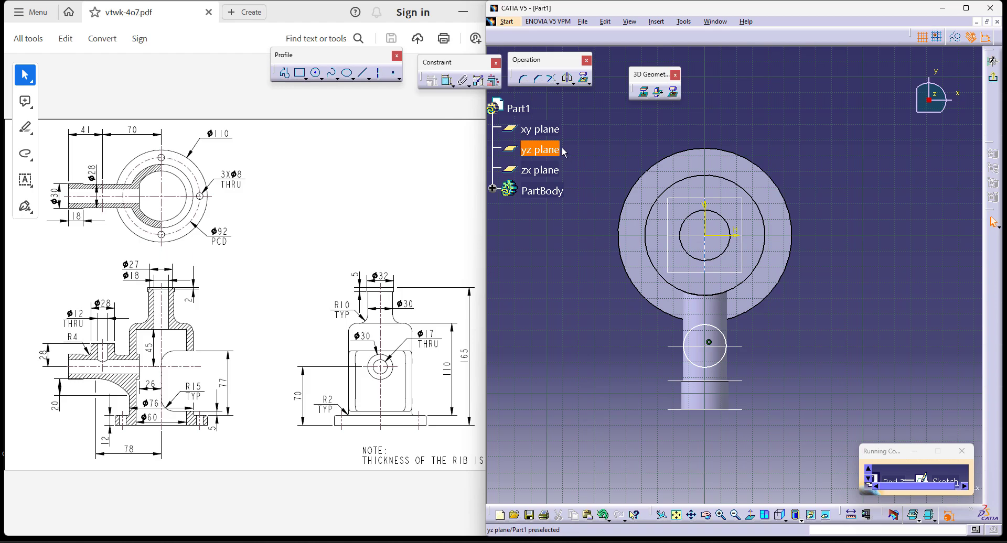
Make the boss circle's centre coincident with the side pipe's offset plane nearest the main body
{"action": "left_click", "coordinate": [447, 83]}
{"action": "left_click", "coordinate": [720, 346]}
{"action": "right_click", "coordinate": [803, 303]}
{"action": "left_click", "coordinate": [831, 347]}
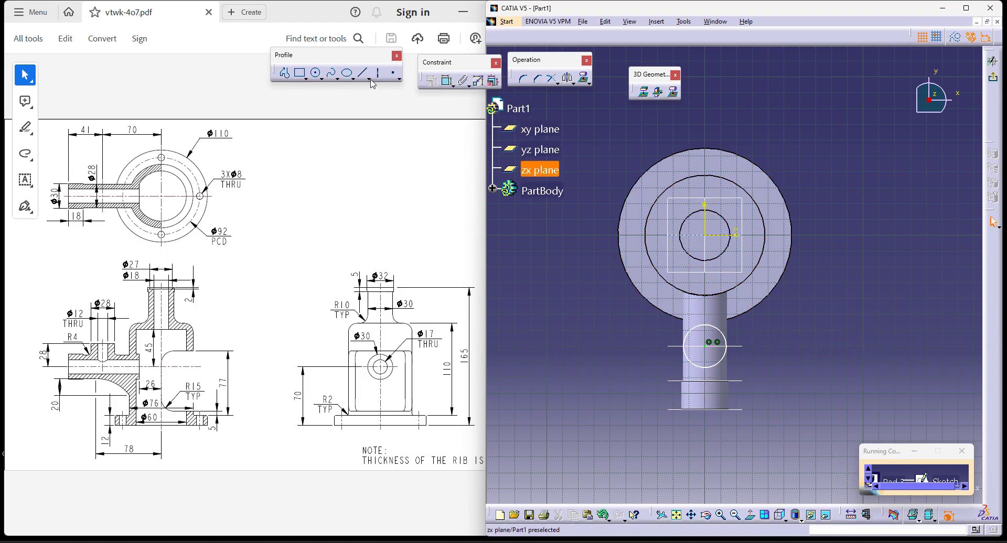
Dimension the boss circle's diameter as 28 mm and finish the sketch
{"action": "left_click", "coordinate": [447, 83]}
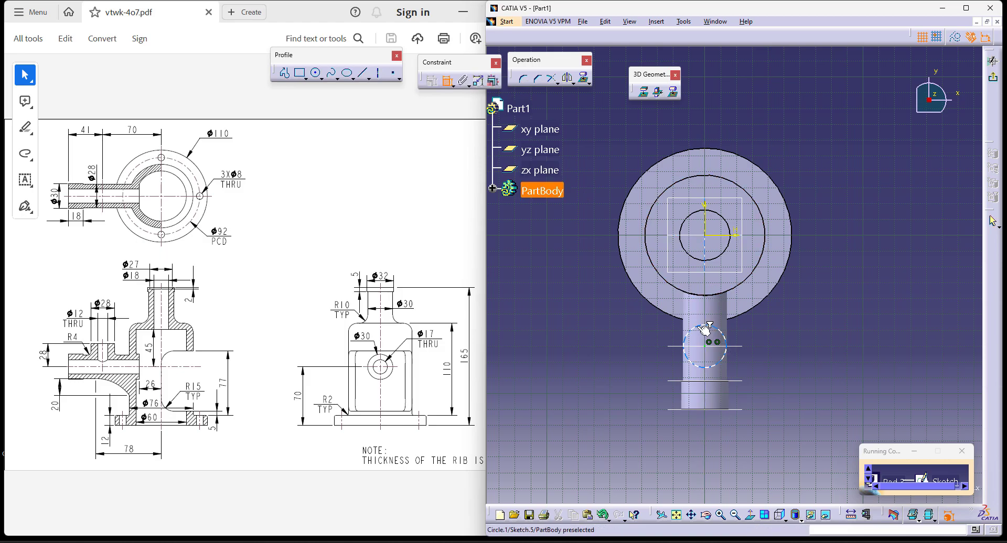
{"action": "left_click", "coordinate": [726, 341]}
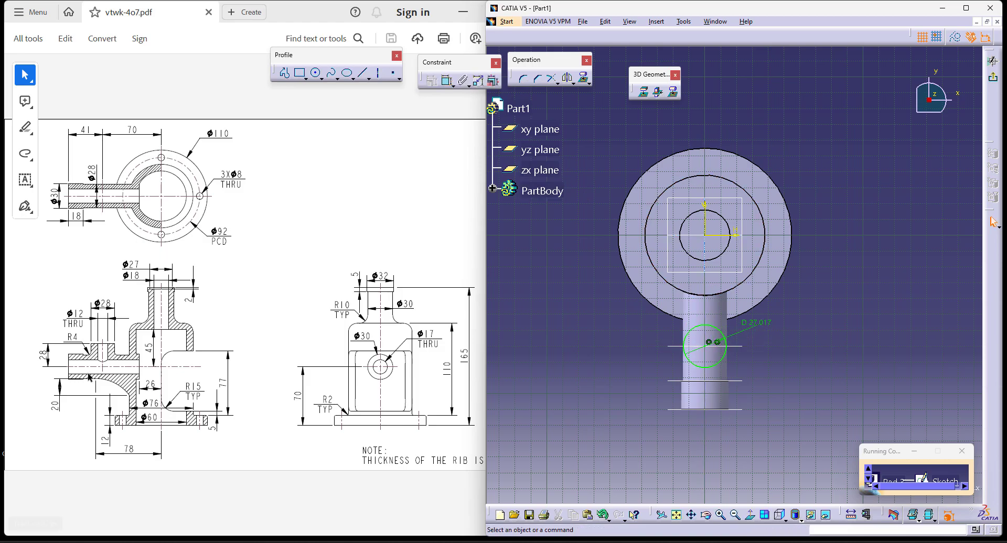
{"action": "left_click", "coordinate": [770, 322]}
{"action": "double_click", "coordinate": [769, 322]}
{"action": "type", "text": "28mm"}
{"action": "key", "text": "Return"}
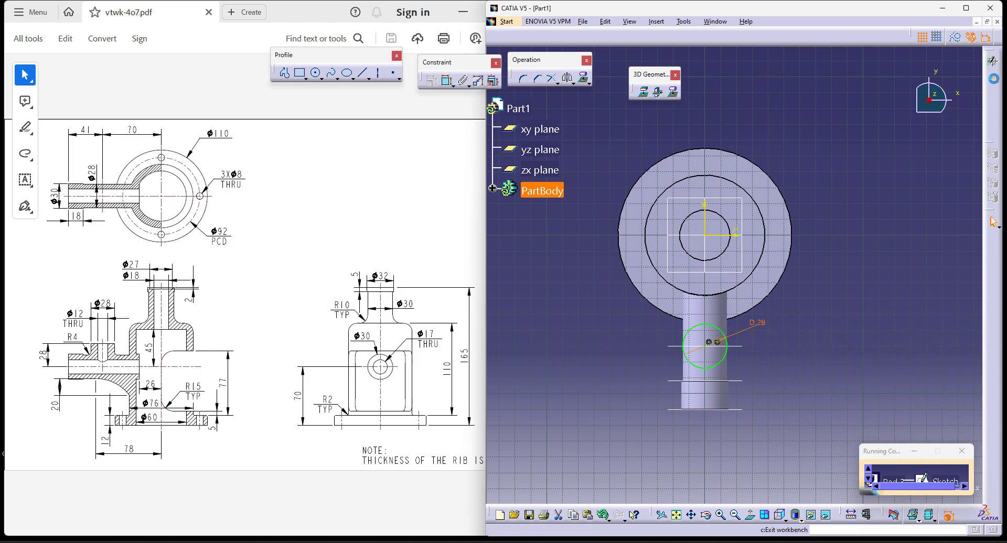
{"action": "left_click", "coordinate": [993, 77]}
Limit the pad with Up to next and create the vertical boss on the side pipe
{"action": "left_click", "coordinate": [882, 266]}
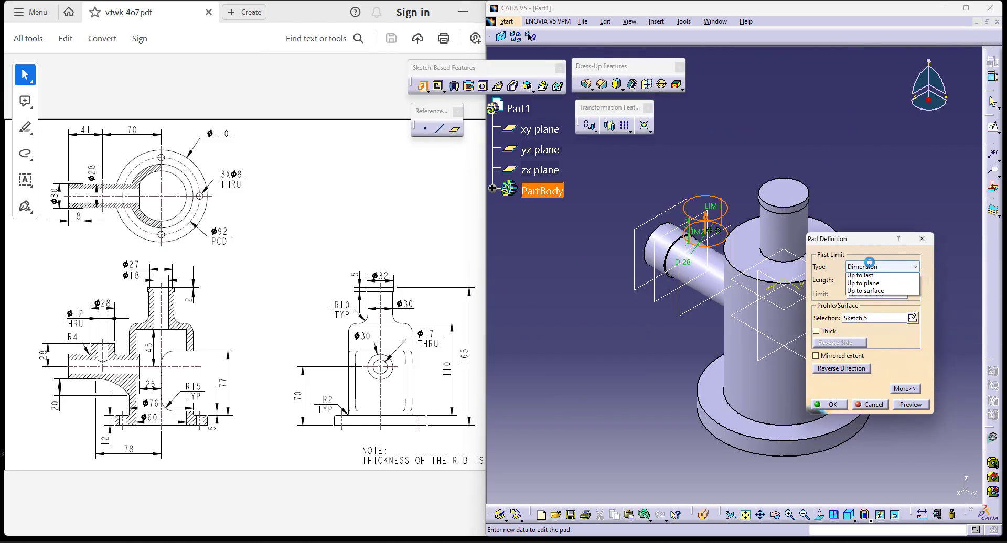
{"action": "left_click", "coordinate": [867, 284]}
{"action": "left_click", "coordinate": [833, 405]}
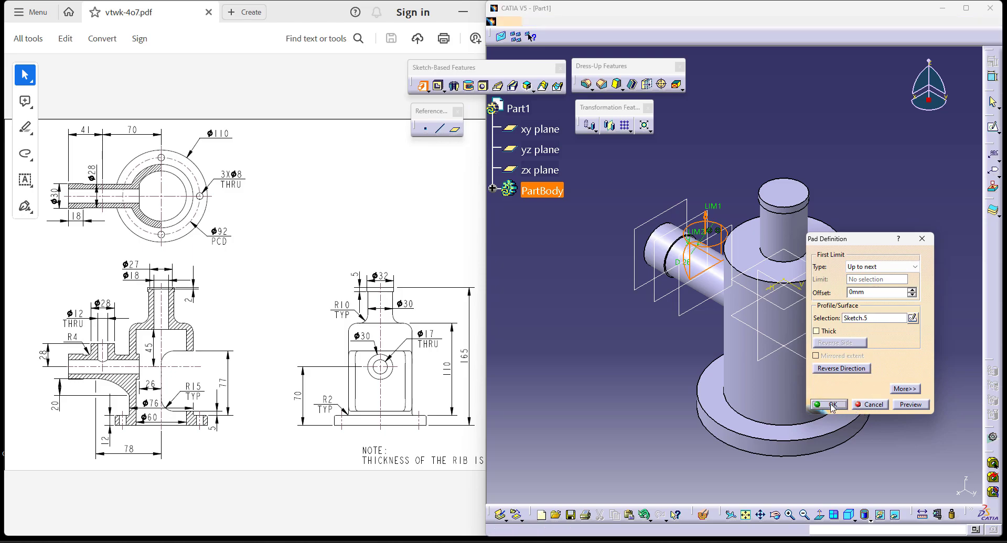
Start a pocket with a new sketch on the yz plane and project the flange's upper edge as a construction reference
{"action": "middle_click_drag", "start_coordinate": [634, 336], "coordinate": [627, 349]}
{"action": "left_click", "coordinate": [849, 515]}
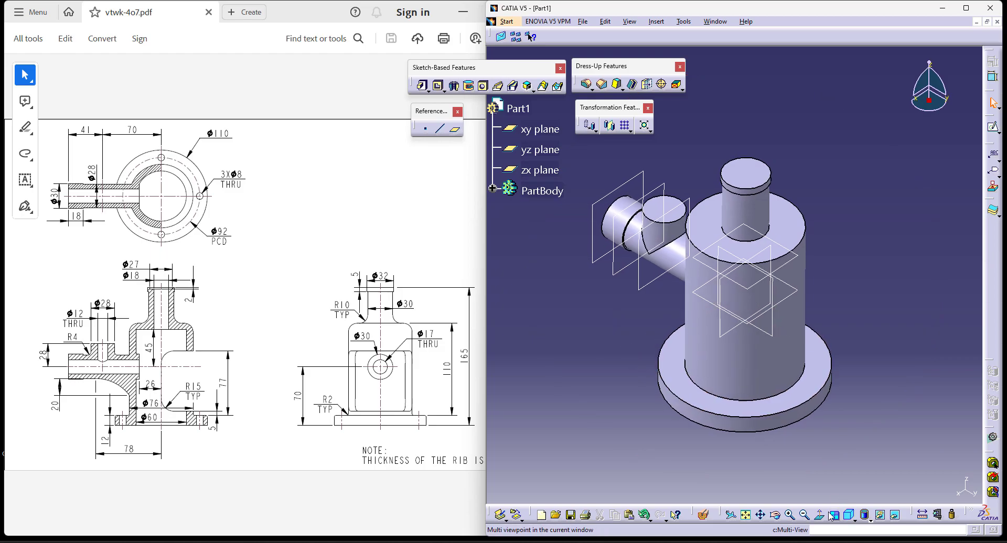
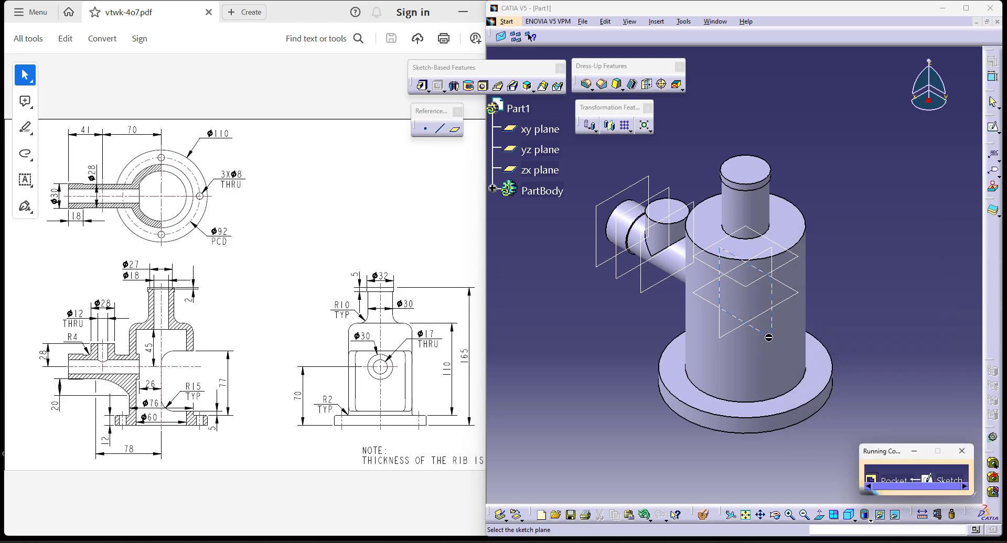
{"action": "left_click", "coordinate": [539, 150]}
{"action": "middle_click_drag", "start_coordinate": [856, 341], "coordinate": [829, 357]}
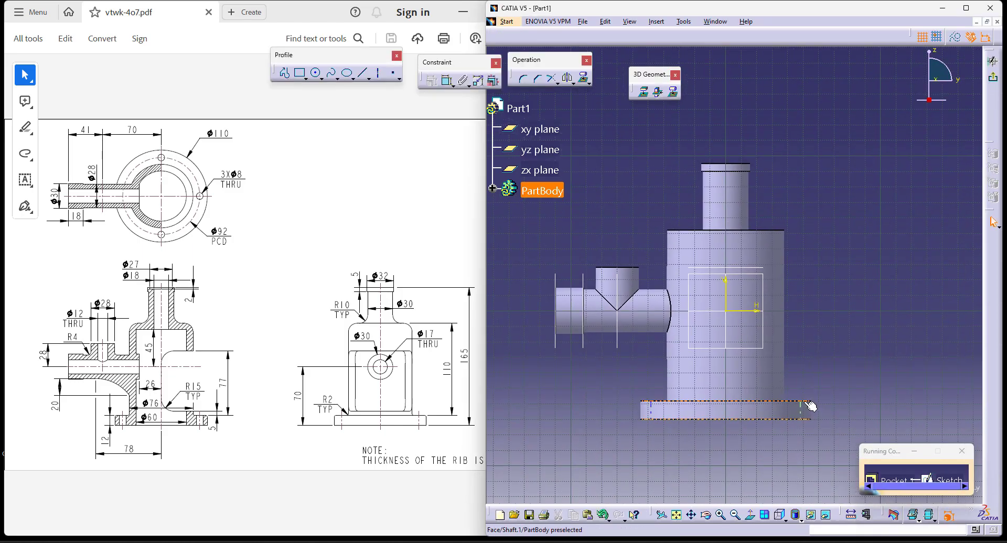
{"action": "left_click", "coordinate": [643, 92]}
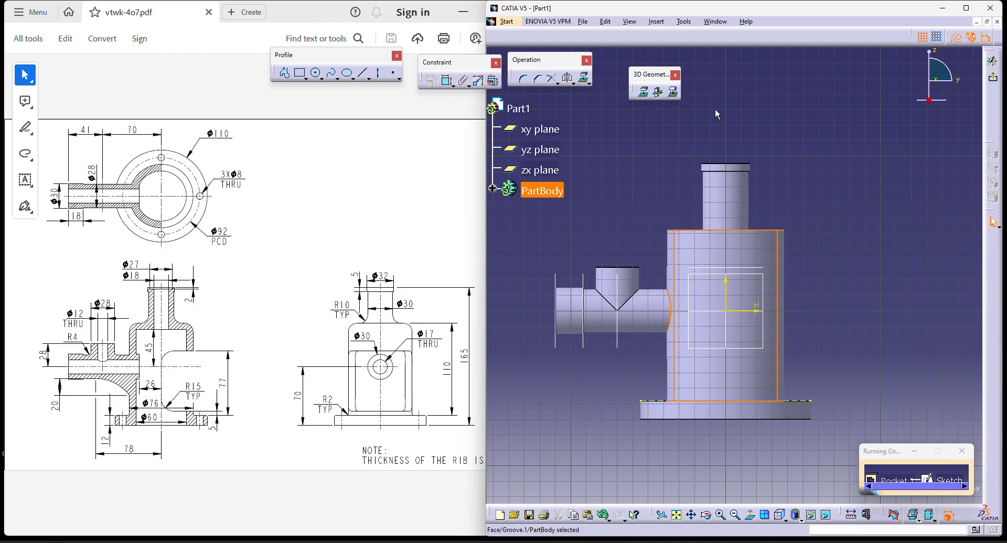
{"action": "left_click", "coordinate": [643, 92]}
{"action": "left_click", "coordinate": [846, 226]}
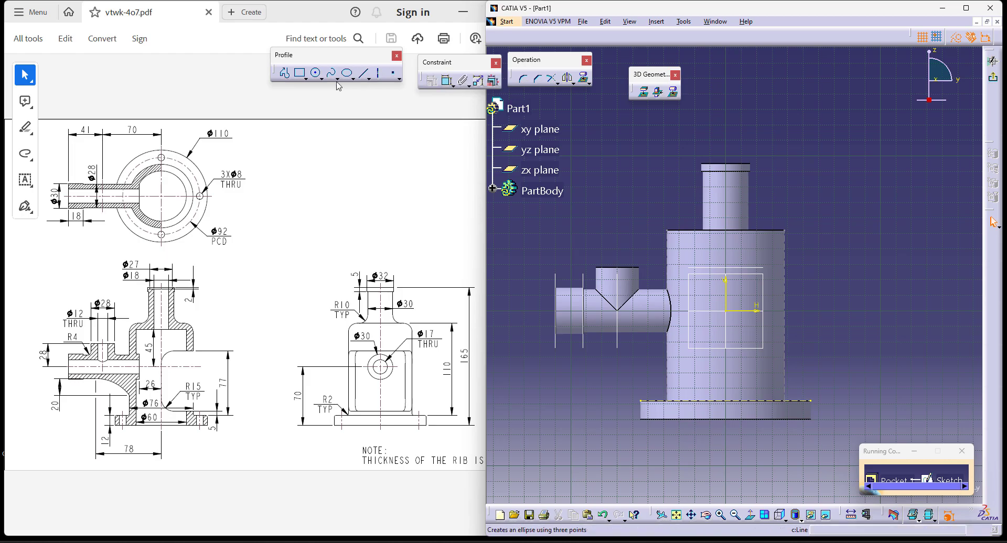
Draw a closed rectangular profile about 38 mm wide and 78 mm high from the vertical axis to the main cylinder's side opposite the pipe
{"action": "left_click", "coordinate": [284, 75]}
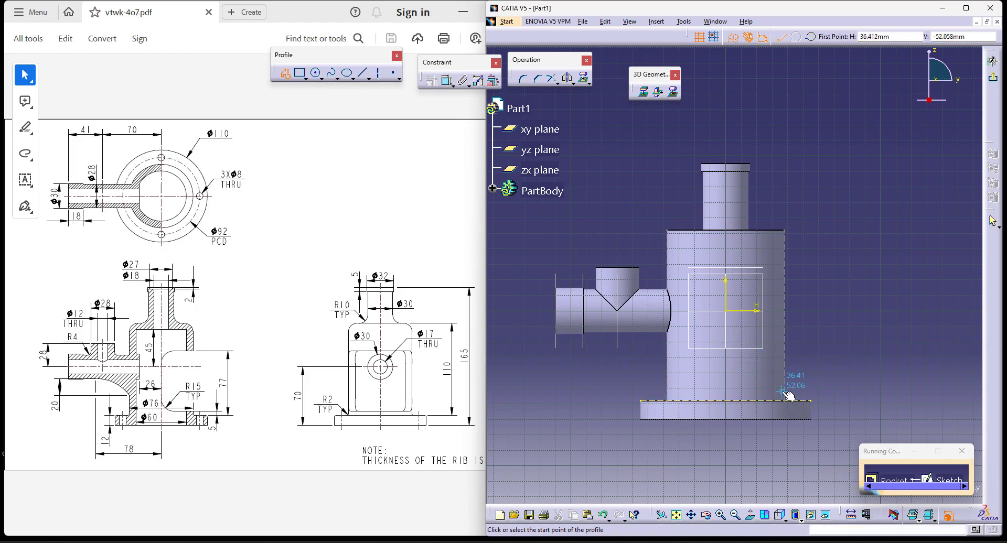
{"action": "key", "text": "Escape"}
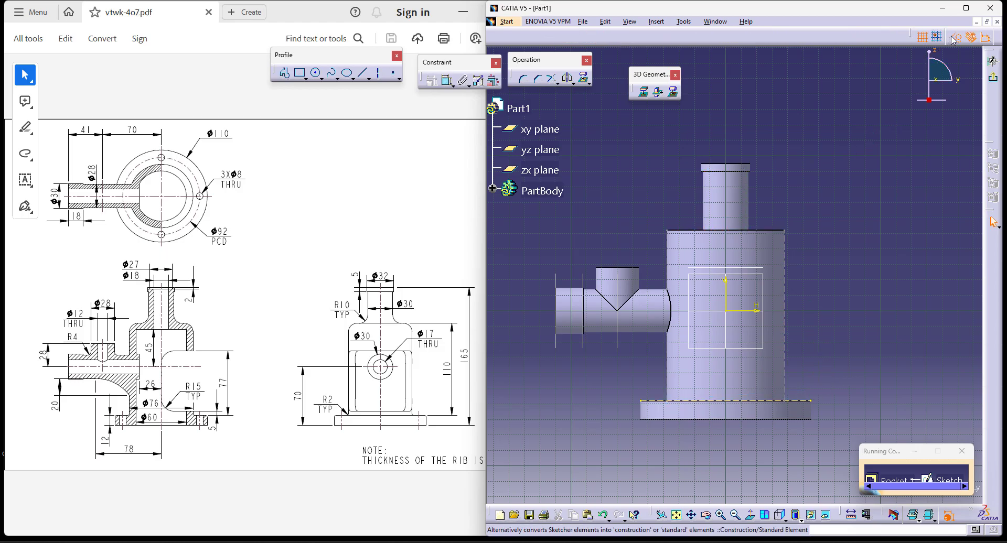
{"action": "left_click", "coordinate": [293, 76]}
{"action": "left_click", "coordinate": [284, 74]}
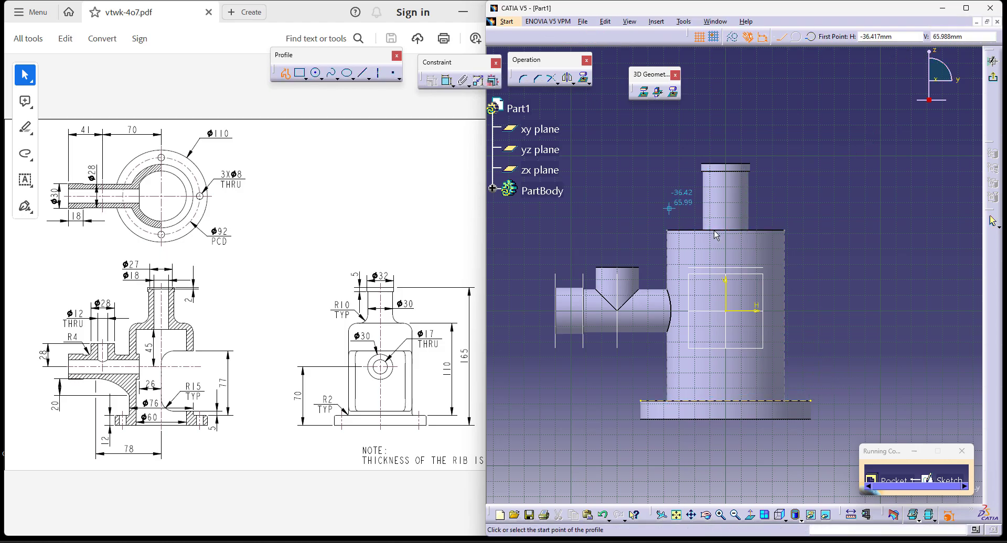
{"action": "left_click", "coordinate": [789, 390]}
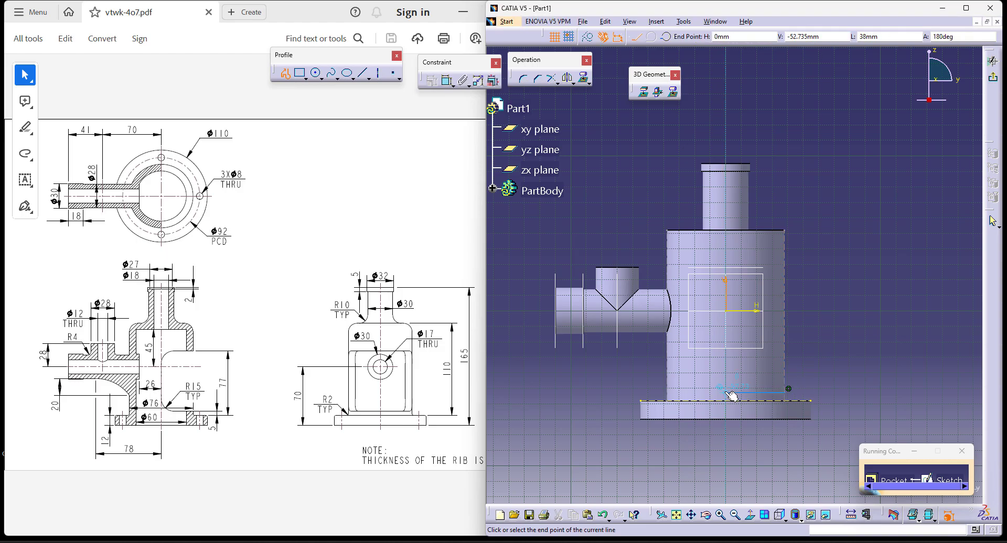
{"action": "left_click", "coordinate": [730, 391]}
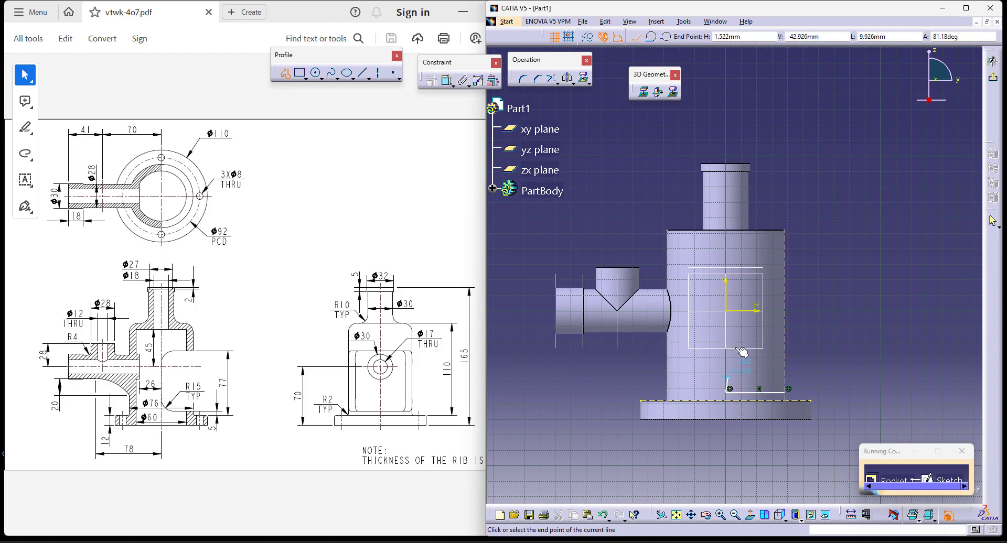
{"action": "left_click", "coordinate": [726, 271]}
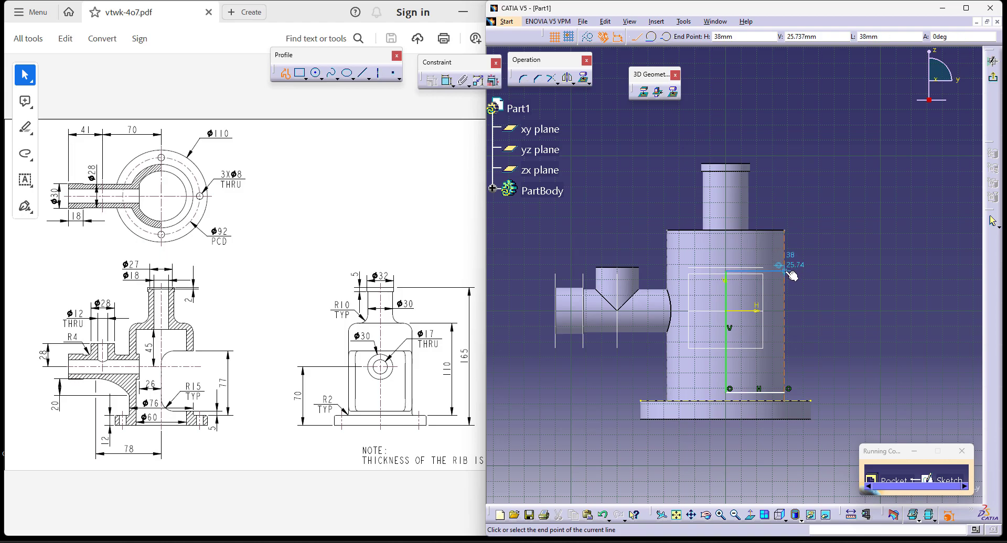
{"action": "left_click", "coordinate": [785, 271]}
{"action": "left_click", "coordinate": [789, 391]}
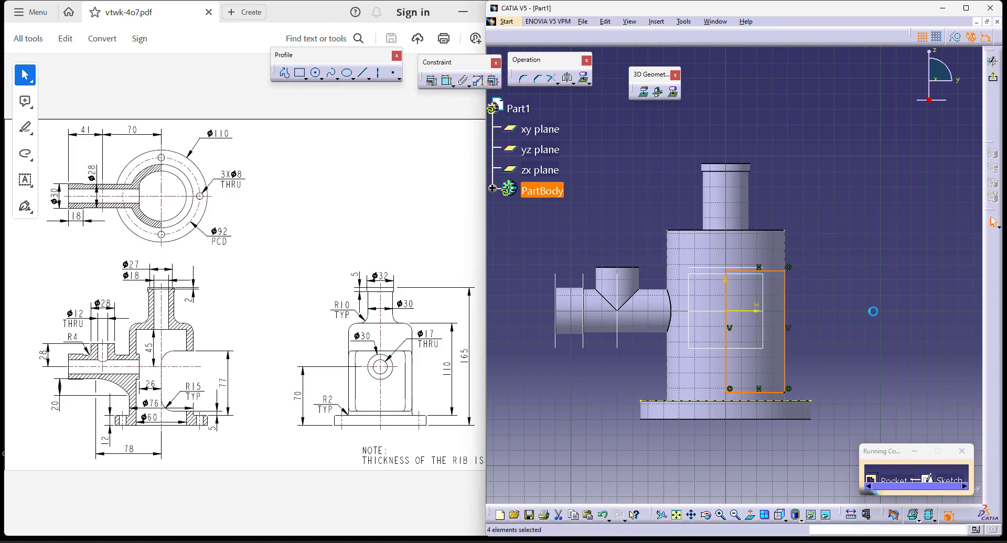
Dimension the gap between the rectangle's lower edge and the projected flange edge as 5 mm
{"action": "left_click", "coordinate": [446, 79]}
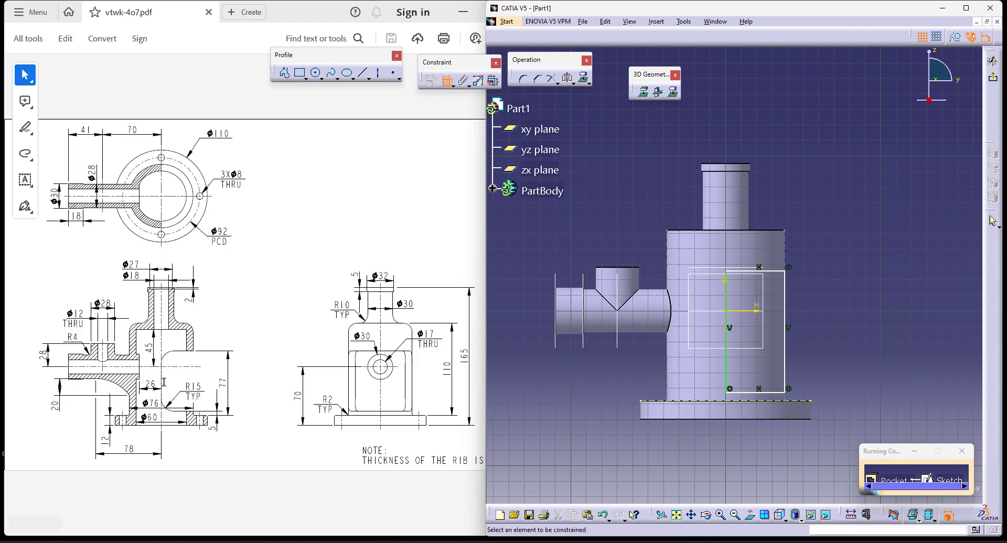
{"action": "left_click", "coordinate": [790, 400]}
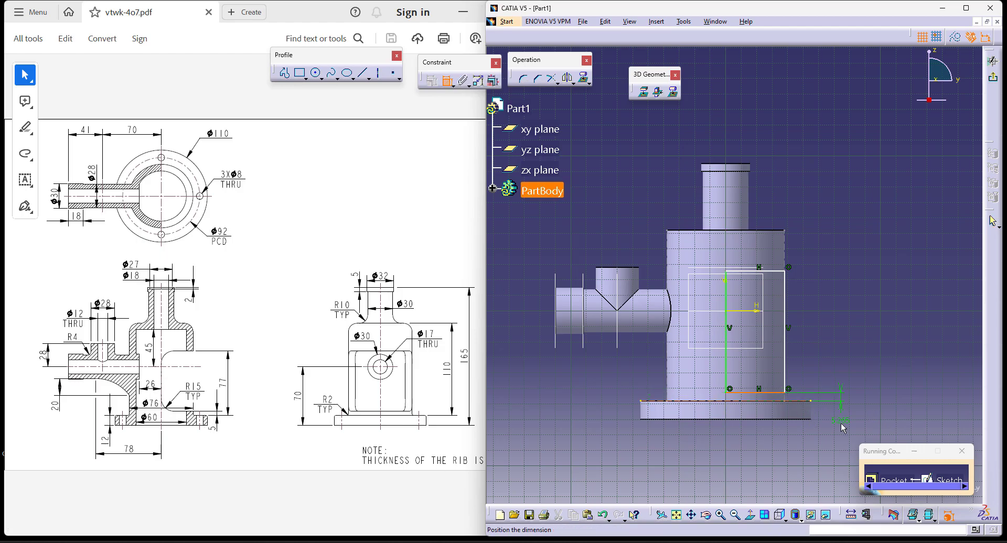
{"action": "left_click", "coordinate": [842, 428]}
{"action": "double_click", "coordinate": [837, 419]}
{"action": "key", "text": "Return"}
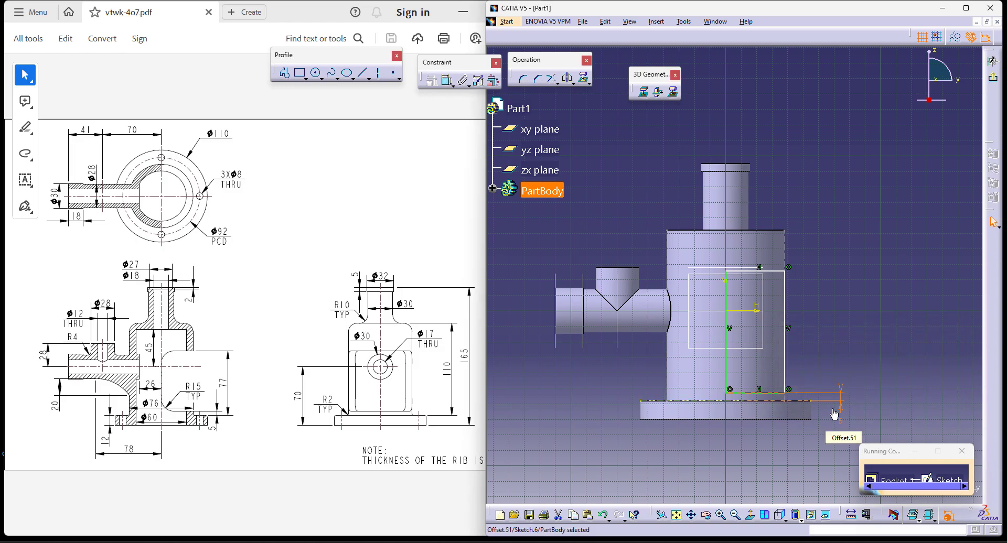
Dimension the rectangle's height as 77 mm
{"action": "left_click", "coordinate": [447, 81]}
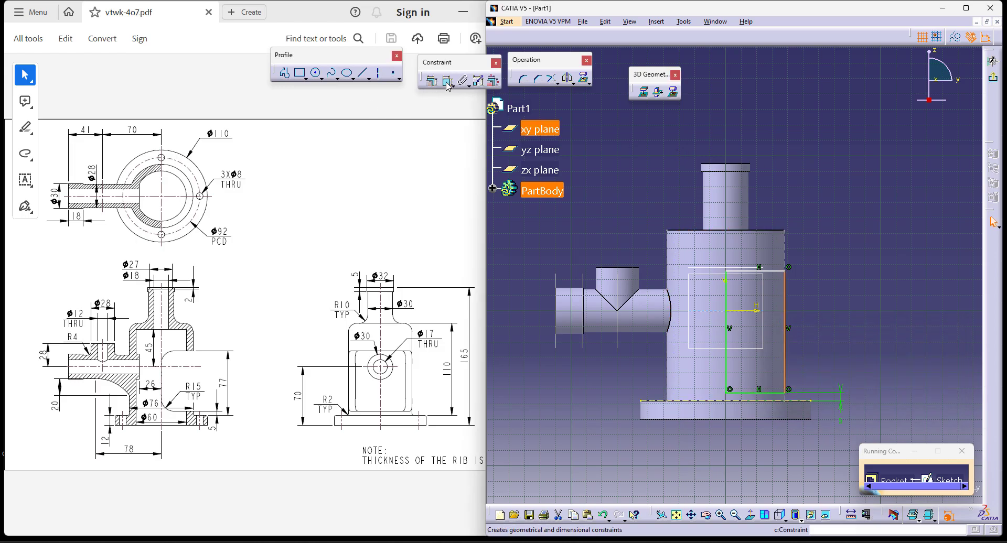
{"action": "left_click", "coordinate": [820, 348]}
{"action": "double_click", "coordinate": [814, 342]}
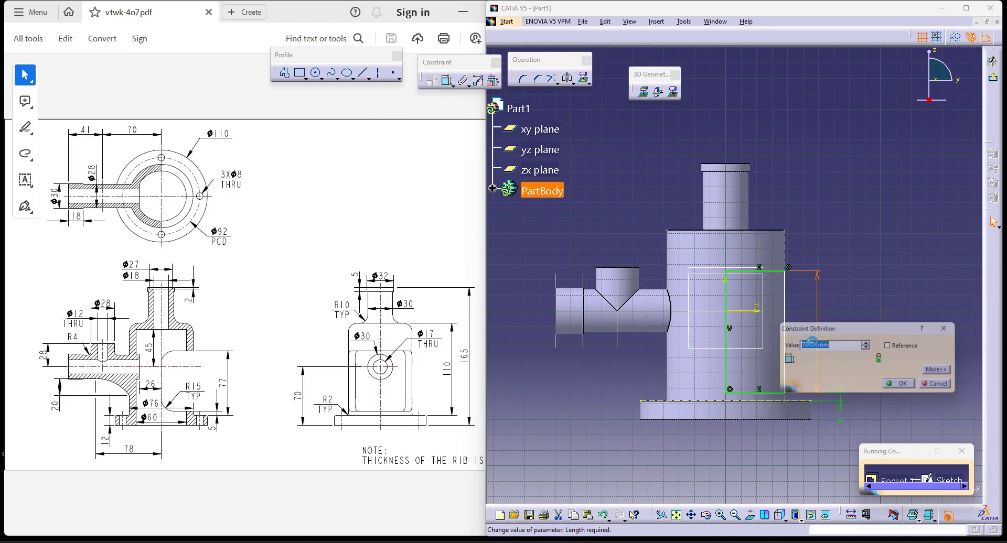
{"action": "key", "text": "Return"}
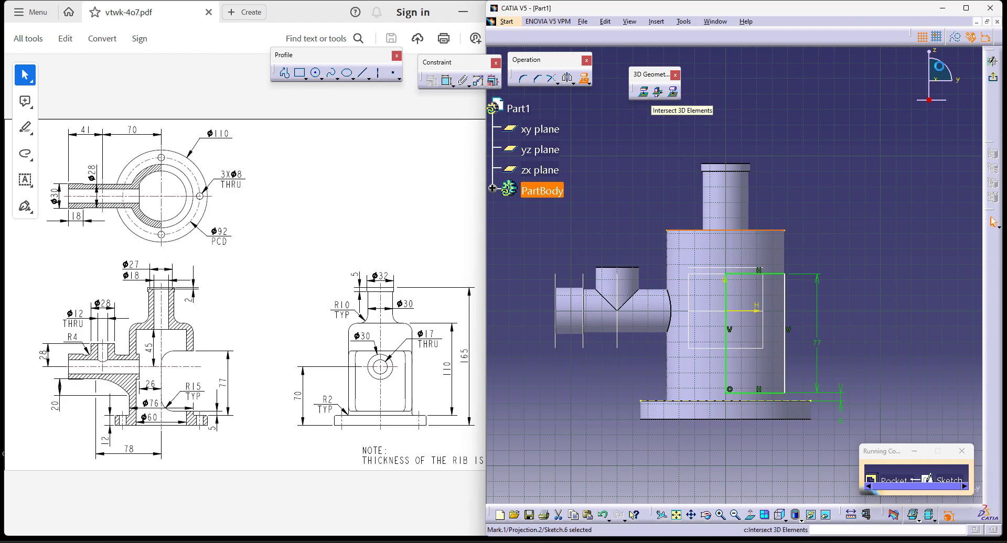
Project the main cylinder's upper edge as construction, make the rectangle's outer side coincident with its end, and finish the sketch
{"action": "left_click", "coordinate": [955, 37]}
{"action": "left_click", "coordinate": [447, 80]}
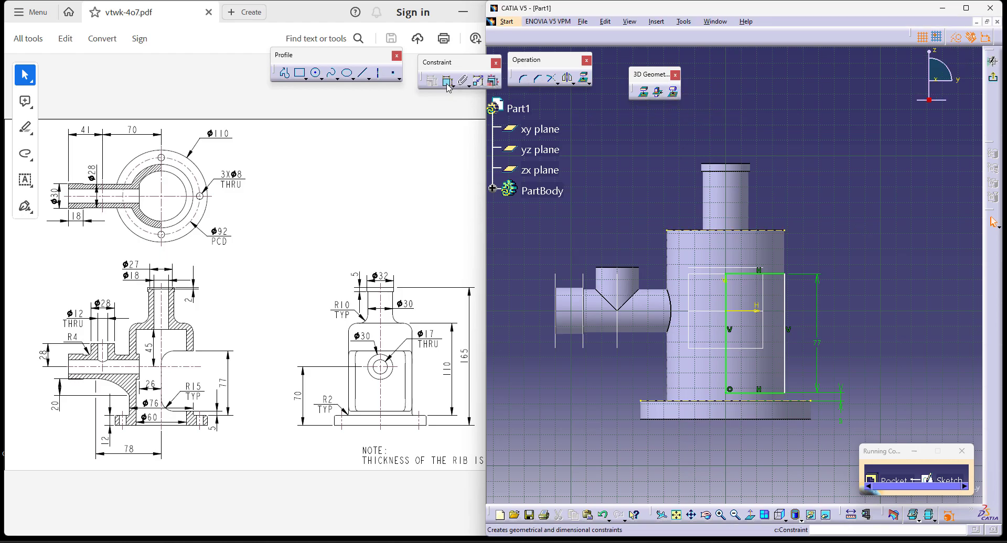
{"action": "left_click", "coordinate": [785, 290]}
{"action": "right_click", "coordinate": [862, 216]}
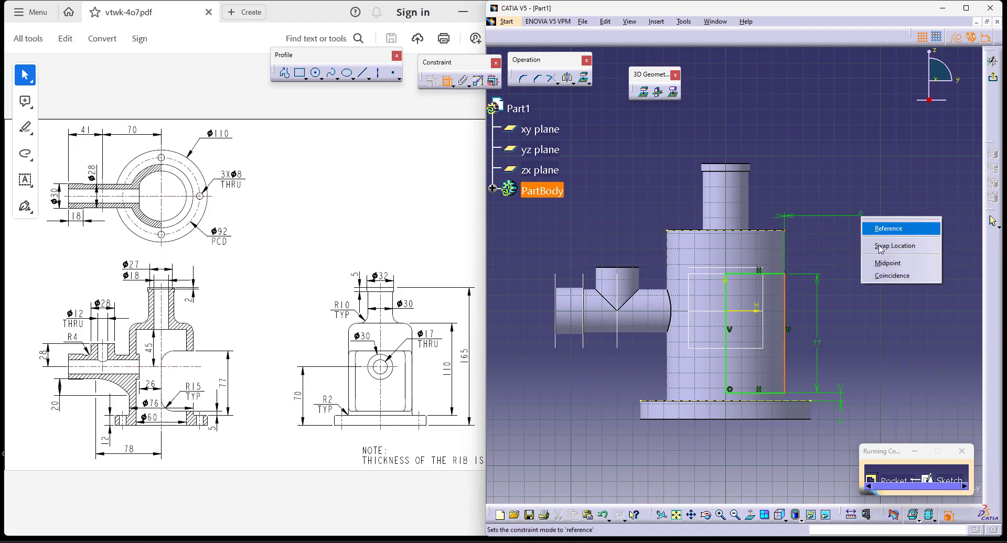
{"action": "left_click", "coordinate": [883, 281]}
{"action": "left_click", "coordinate": [996, 80]}
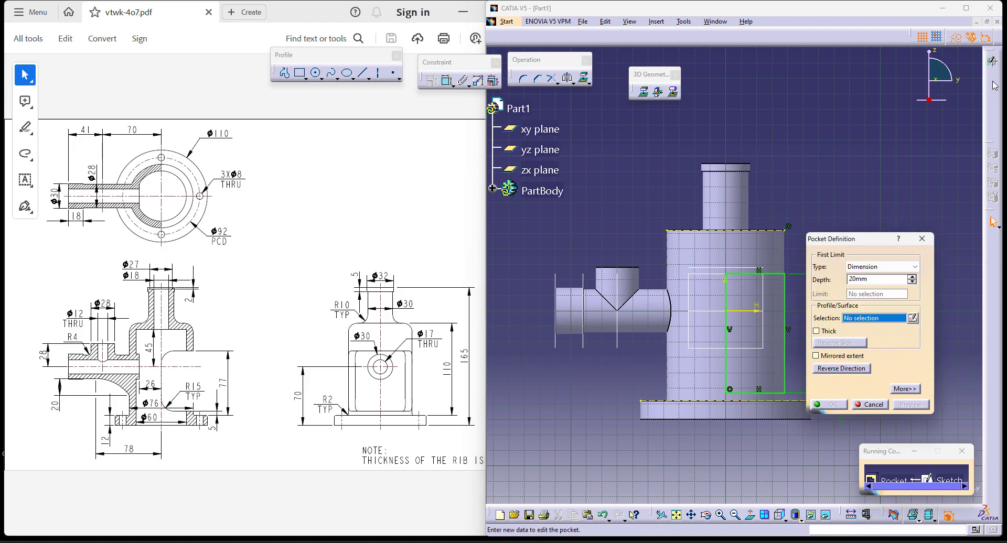
Cut the rectangular sketch as a pocket up to next on both limits, opening the window in the main body
{"action": "left_click", "coordinate": [887, 267]}
{"action": "left_click", "coordinate": [876, 282]}
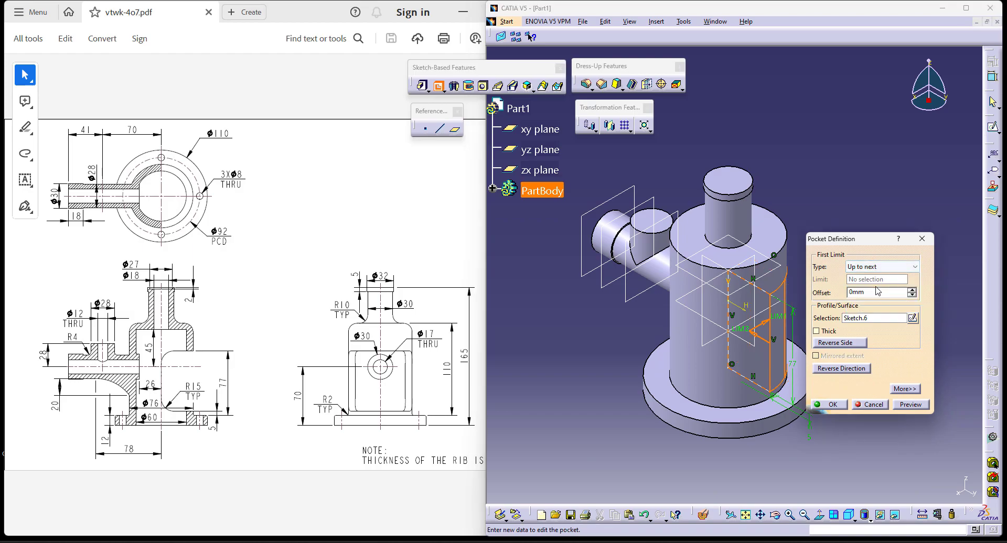
{"action": "left_click", "coordinate": [902, 389]}
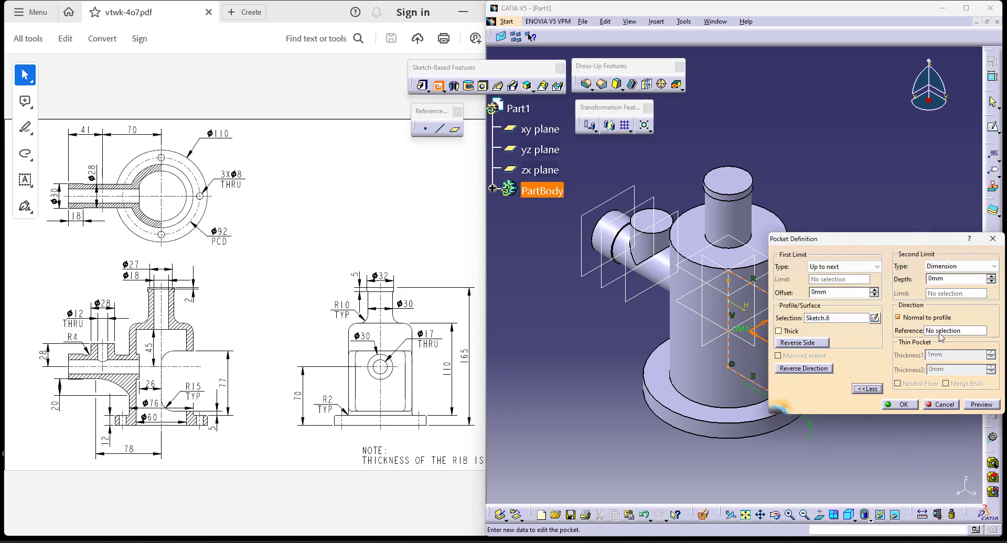
{"action": "left_click", "coordinate": [956, 266]}
{"action": "left_click", "coordinate": [956, 281]}
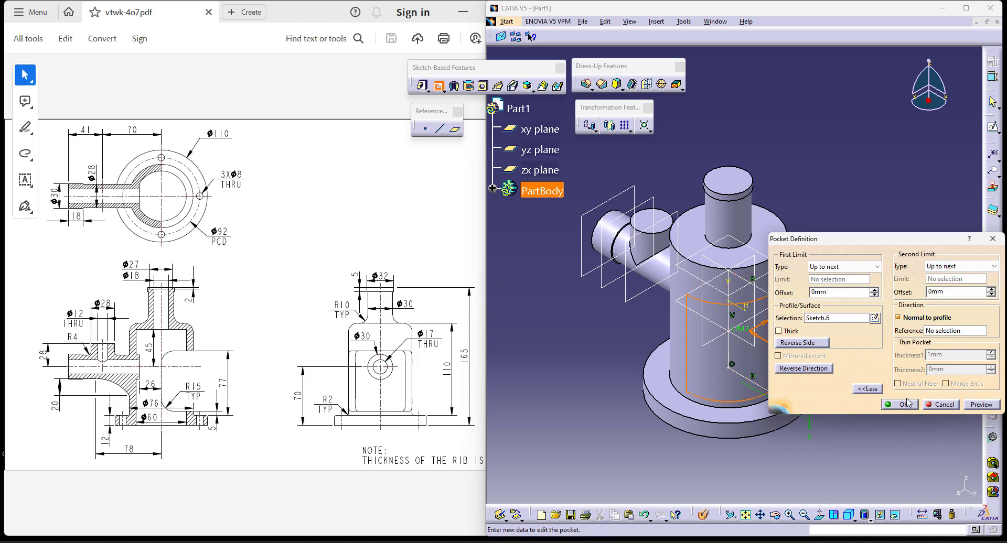
{"action": "left_click", "coordinate": [907, 403]}
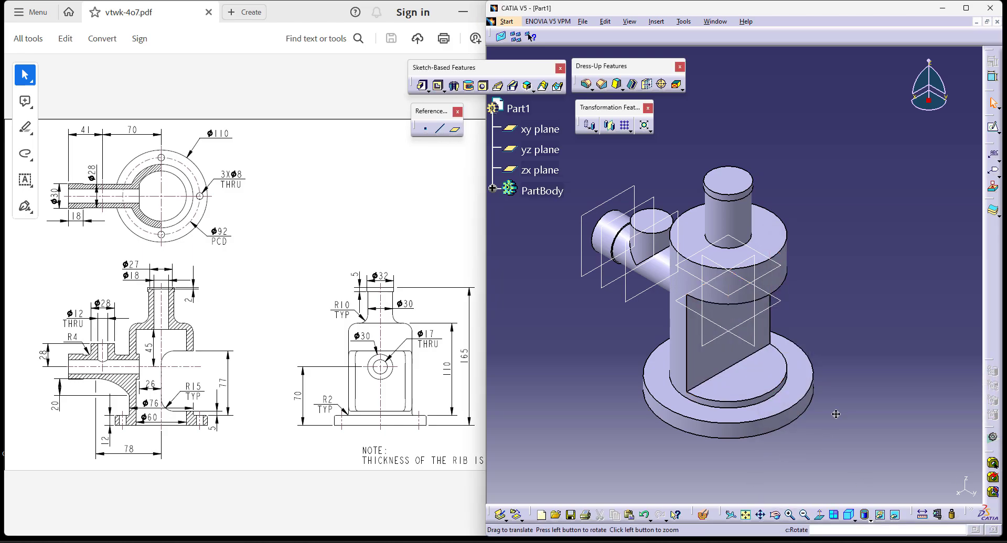
Return to the isometric view and start a Groove with a new sketch on the yz plane
{"action": "middle_click_drag", "start_coordinate": [837, 415], "coordinate": [857, 381]}
{"action": "left_click", "coordinate": [866, 519]}
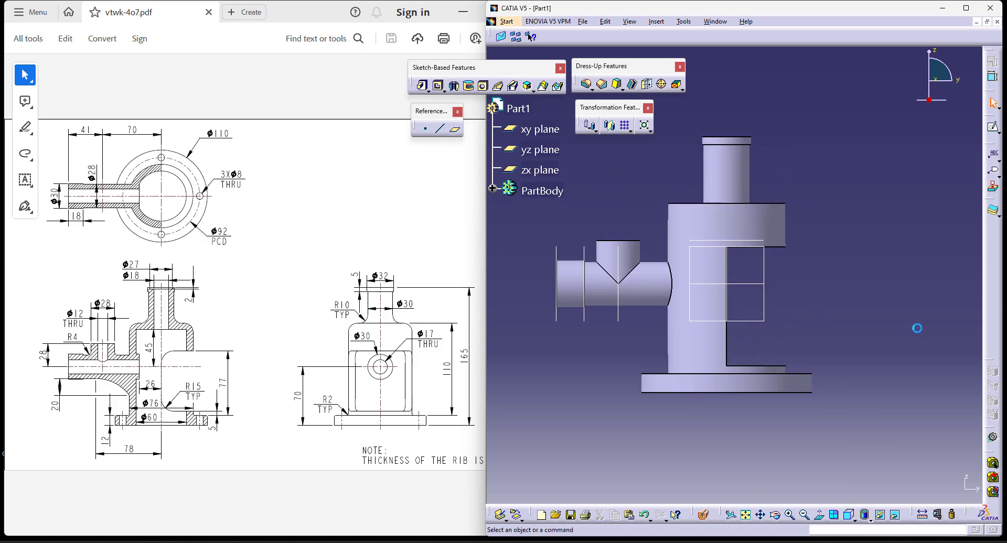
{"action": "left_click", "coordinate": [865, 517]}
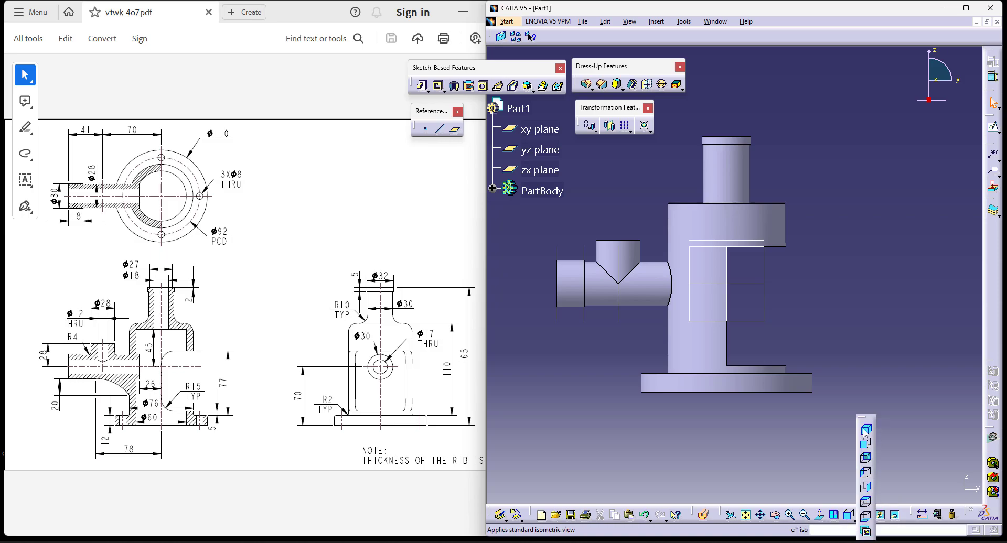
{"action": "left_click", "coordinate": [865, 430]}
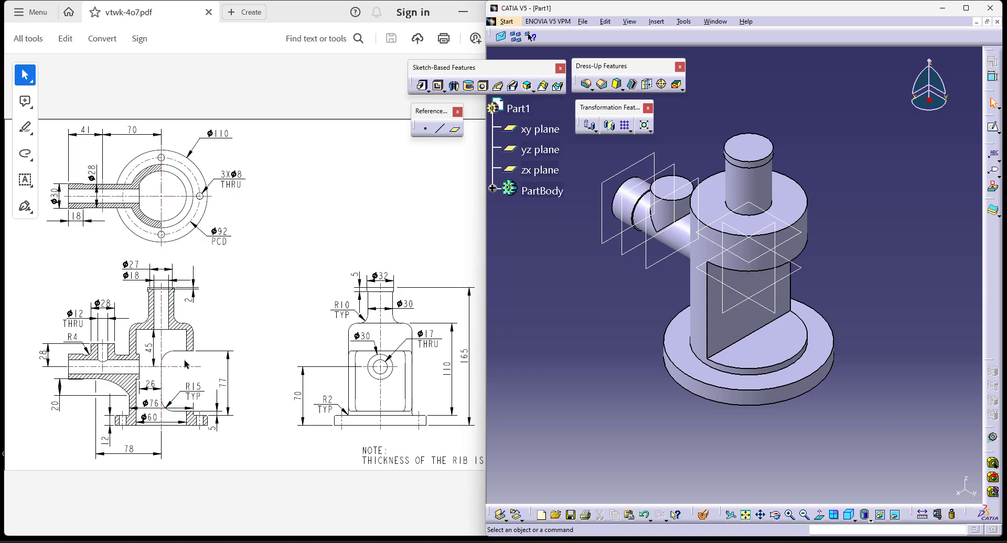
{"action": "left_click", "coordinate": [469, 85]}
{"action": "left_click", "coordinate": [943, 400]}
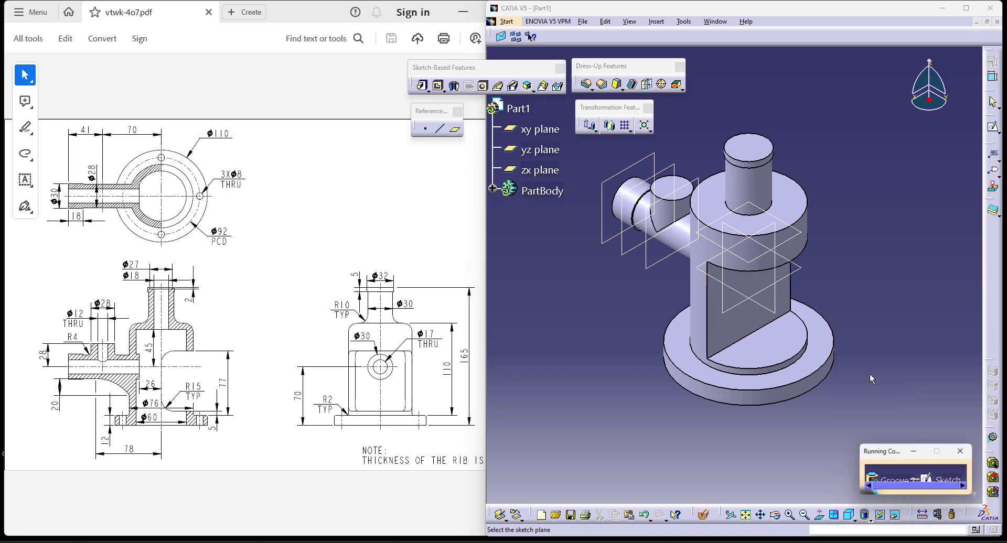
{"action": "left_click", "coordinate": [725, 227]}
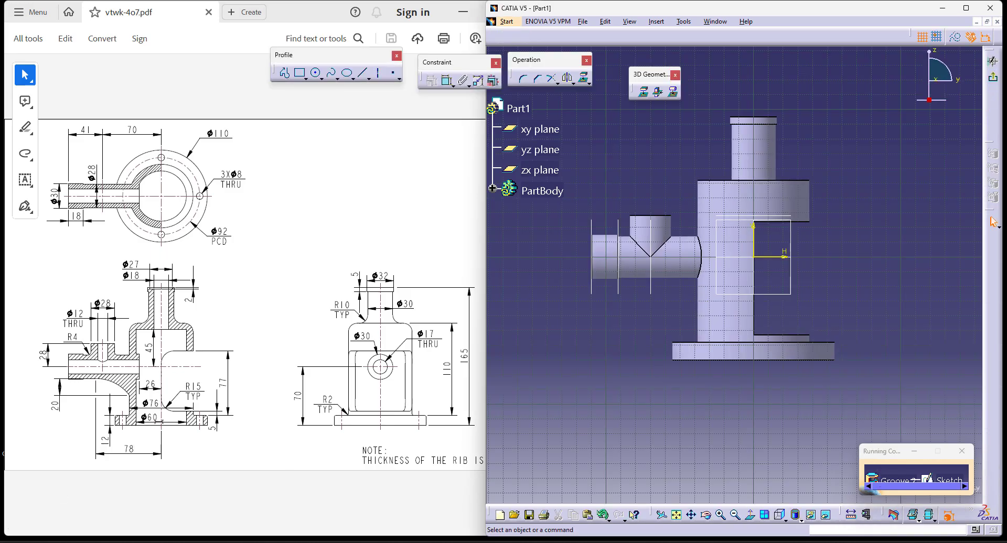
Project the body's vertical axis, the flange's bottom edge and the neck's top edge into the sketch as references
{"action": "left_click", "coordinate": [584, 80]}
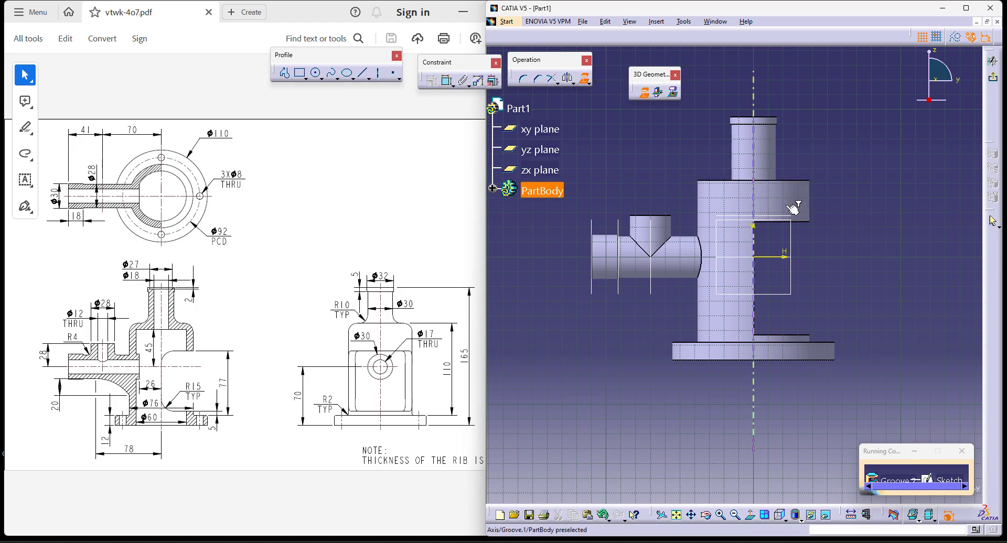
{"action": "middle_click_drag", "start_coordinate": [837, 218], "coordinate": [824, 249]}
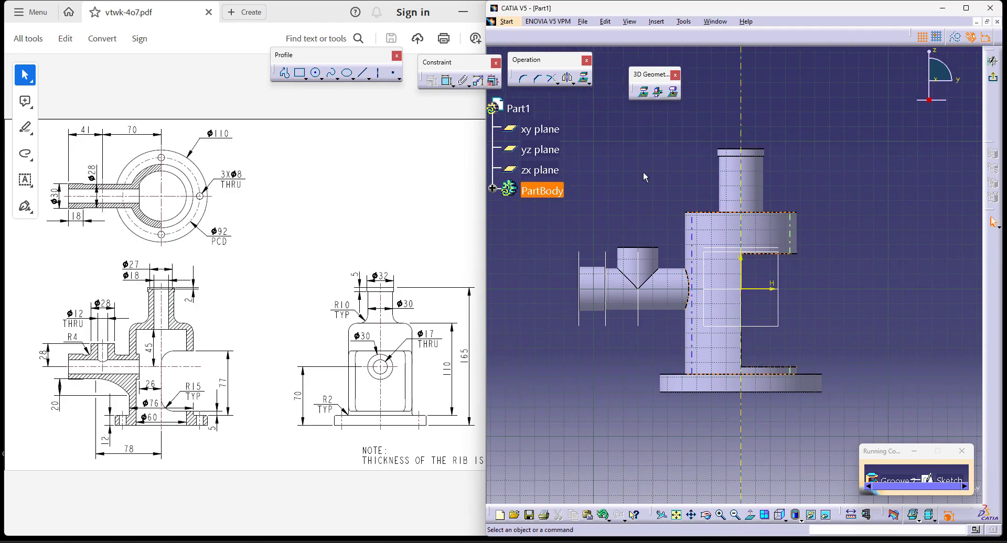
{"action": "left_click", "coordinate": [645, 94]}
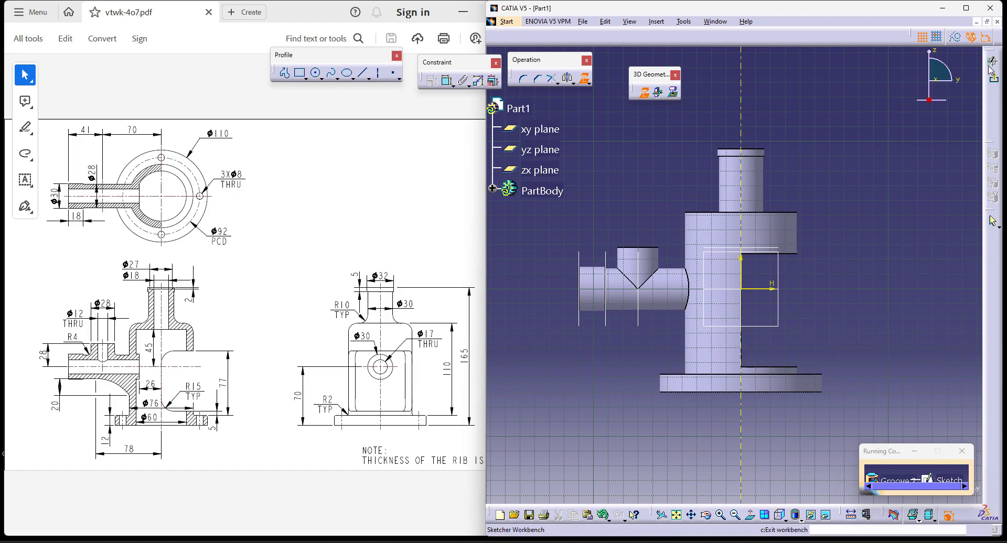
{"action": "left_click", "coordinate": [793, 394]}
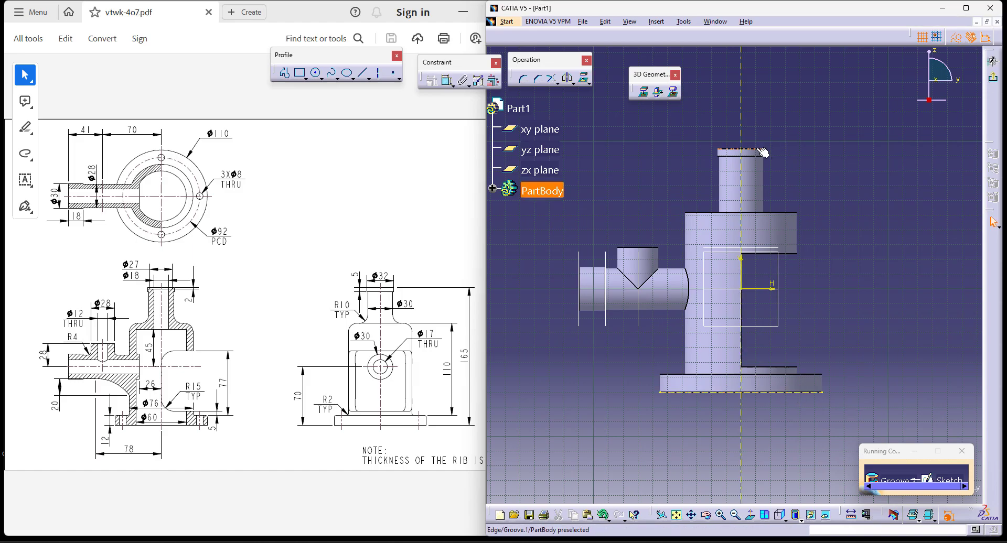
{"action": "left_click", "coordinate": [745, 151]}
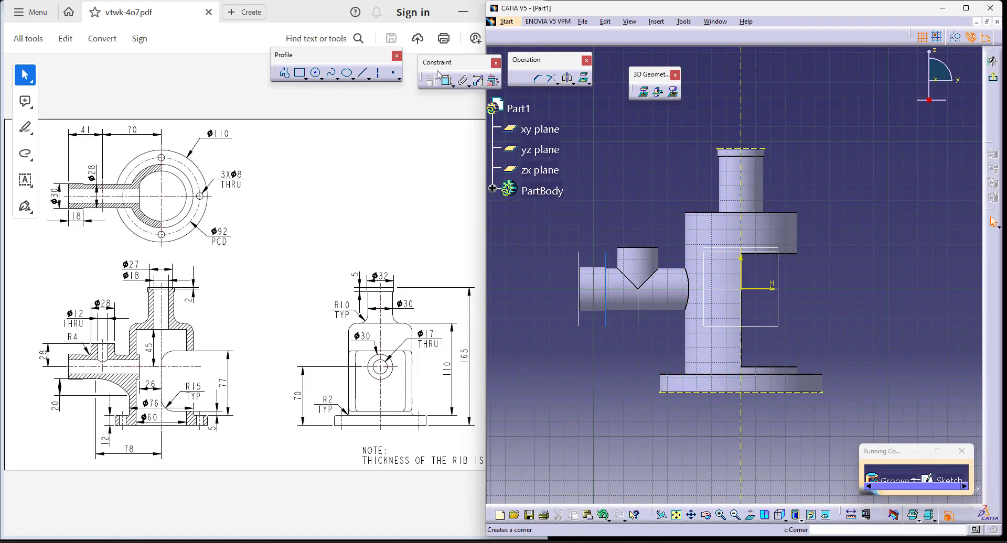
Start a profile on the projected flange edge about 28 mm from the axis, running up, inward about 18 mm, and up inside the neck
{"action": "left_click", "coordinate": [286, 76]}
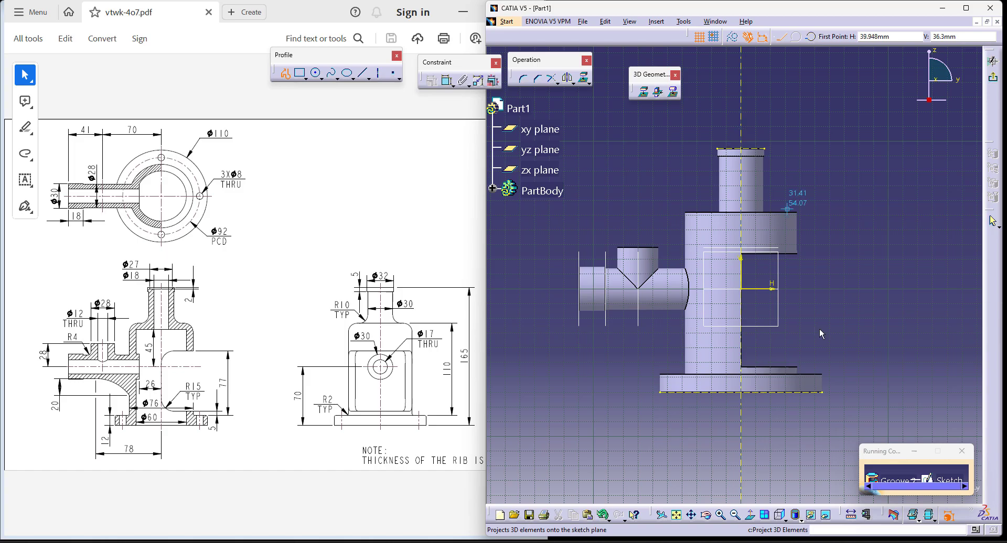
{"action": "left_click", "coordinate": [704, 391]}
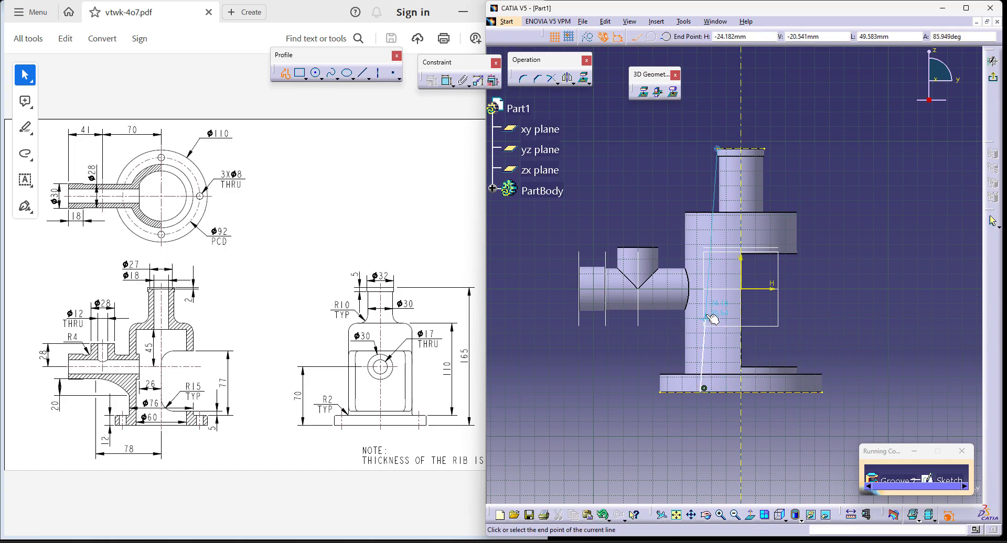
{"action": "left_click", "coordinate": [703, 247]}
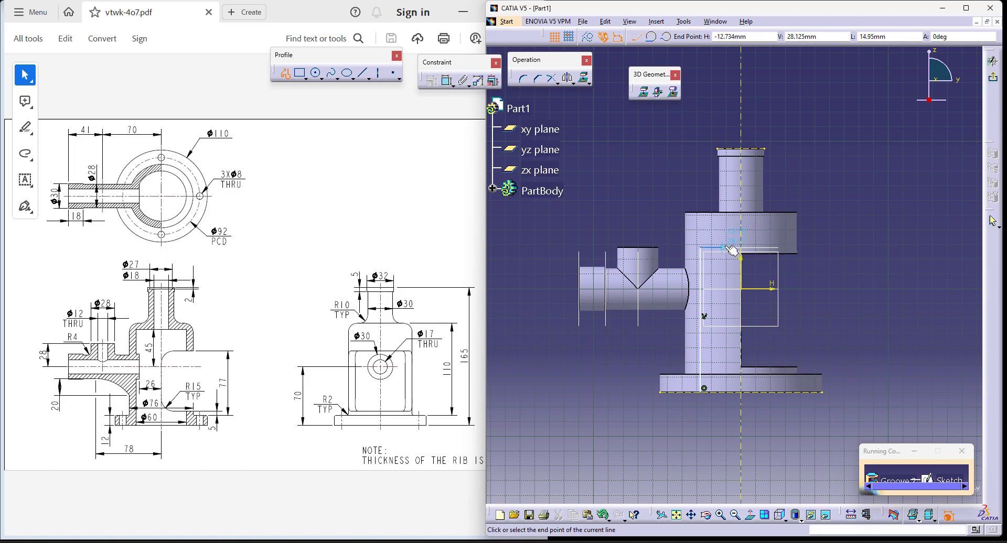
{"action": "left_click", "coordinate": [729, 248]}
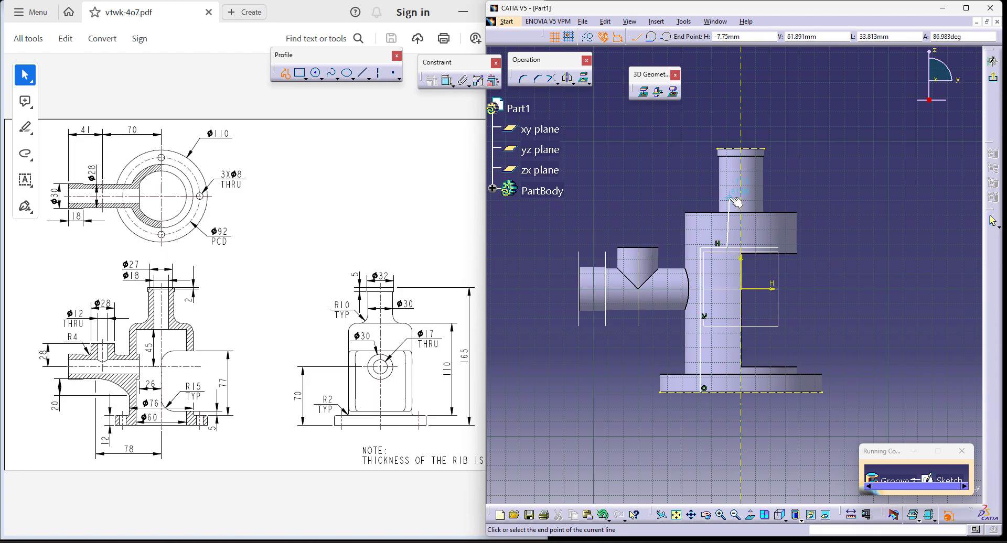
{"action": "left_click", "coordinate": [727, 150]}
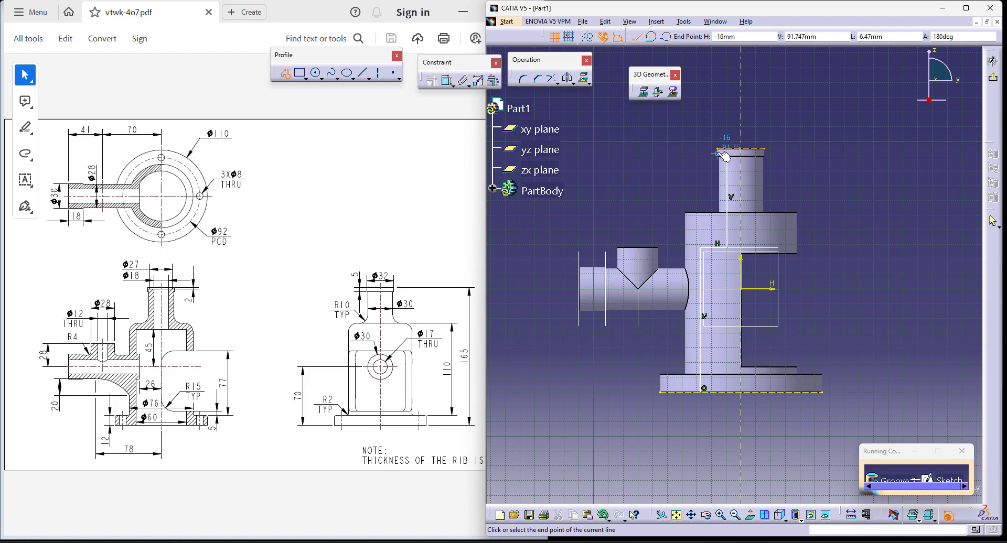
Finish the profile with an outward step about 3.6 mm wide and 3.3 mm high at the neck's top, closing it down the axis
{"action": "middle_click_drag", "start_coordinate": [728, 156], "coordinate": [653, 299]}
{"action": "left_click", "coordinate": [640, 297]}
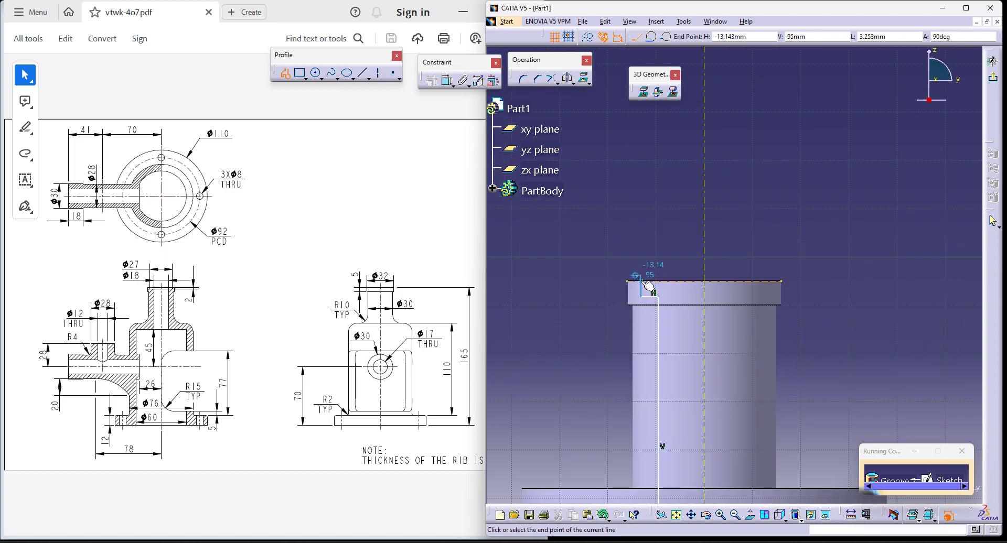
{"action": "left_click", "coordinate": [641, 281]}
{"action": "left_click", "coordinate": [707, 282]}
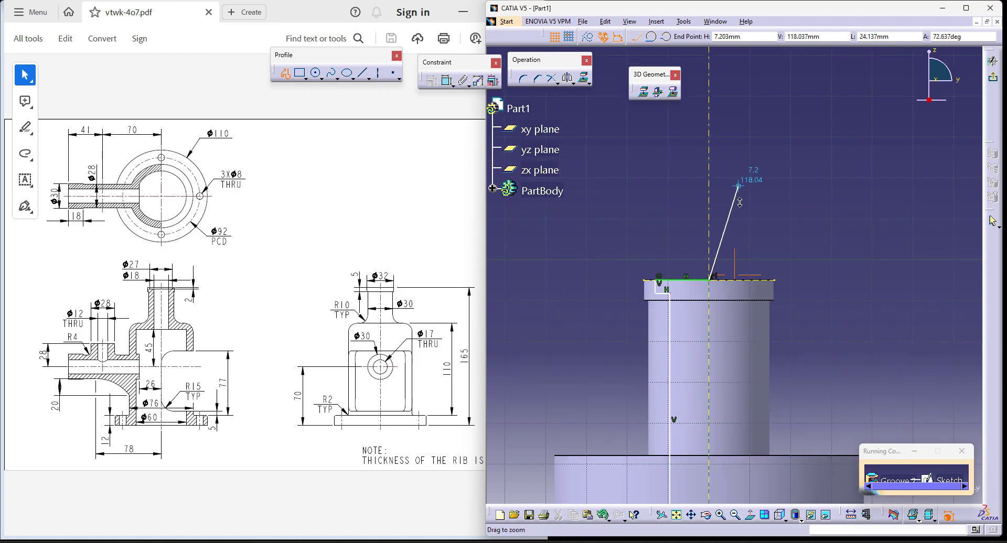
{"action": "middle_click_drag", "start_coordinate": [741, 168], "coordinate": [734, 414]}
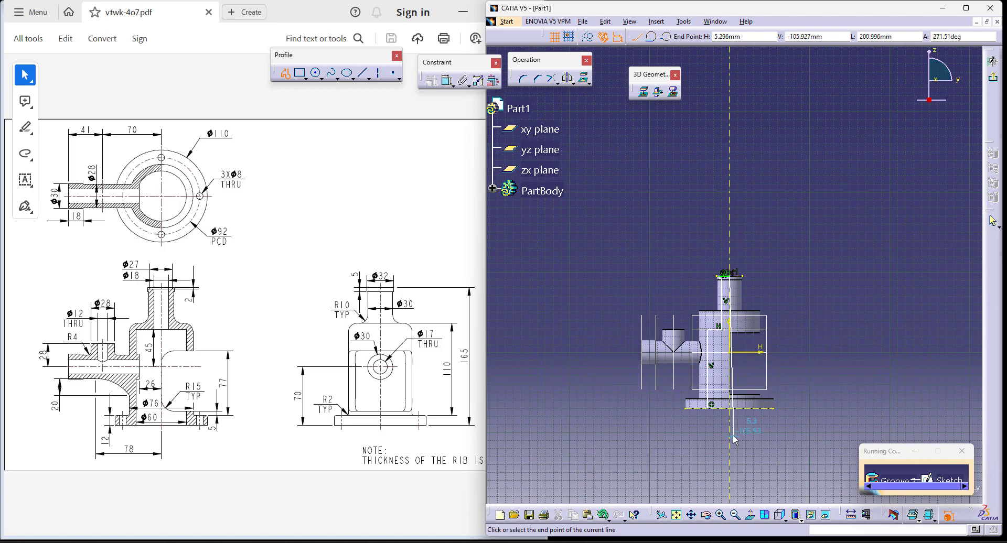
{"action": "left_click", "coordinate": [731, 408]}
{"action": "left_click", "coordinate": [712, 406]}
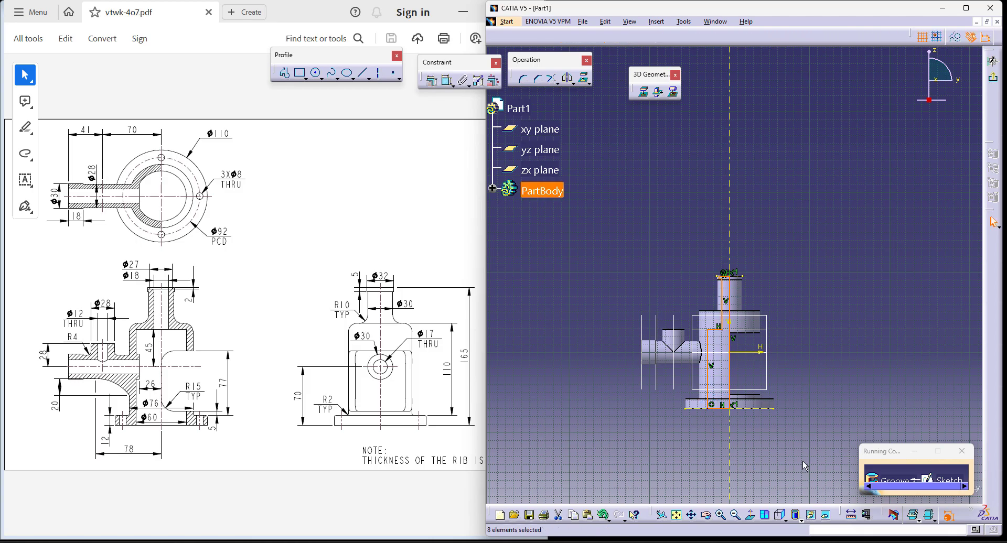
{"action": "left_click", "coordinate": [810, 462]}
Dimension the profile's lower outer line about the vertical axis as a 60 mm diameter
{"action": "middle_click_drag", "start_coordinate": [807, 448], "coordinate": [721, 261], "text": "ctrl"}
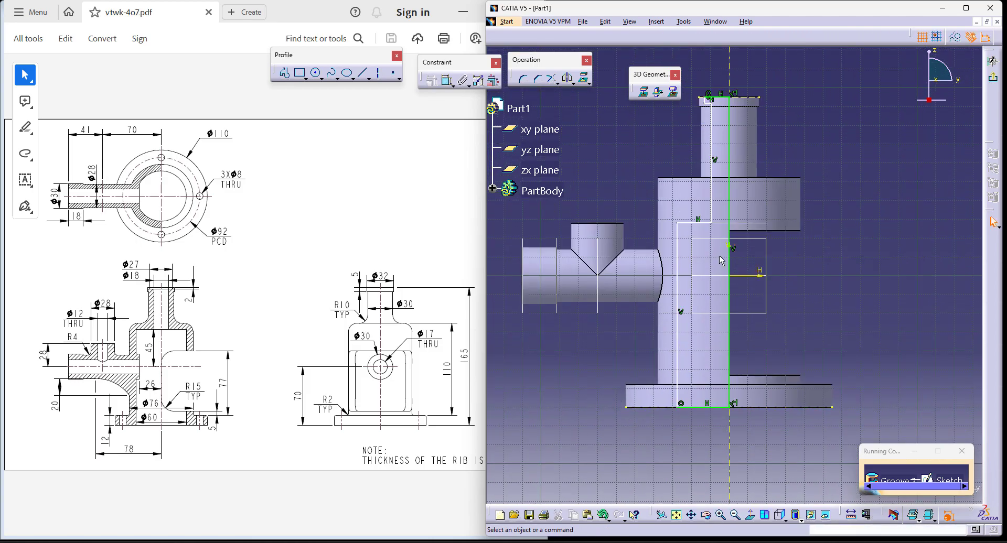
{"action": "left_click", "coordinate": [446, 82]}
{"action": "left_click", "coordinate": [678, 321]}
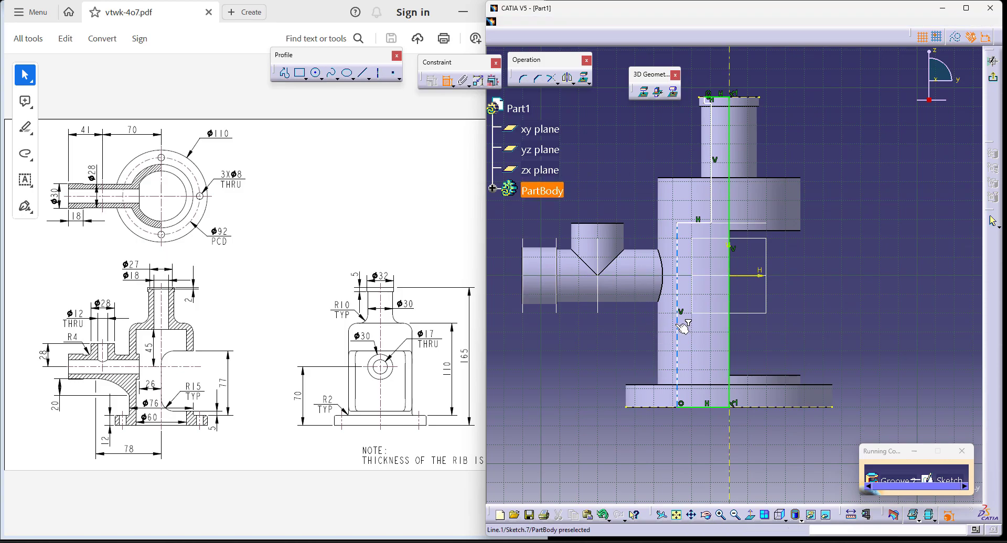
{"action": "left_click", "coordinate": [732, 455]}
{"action": "right_click", "coordinate": [767, 442]}
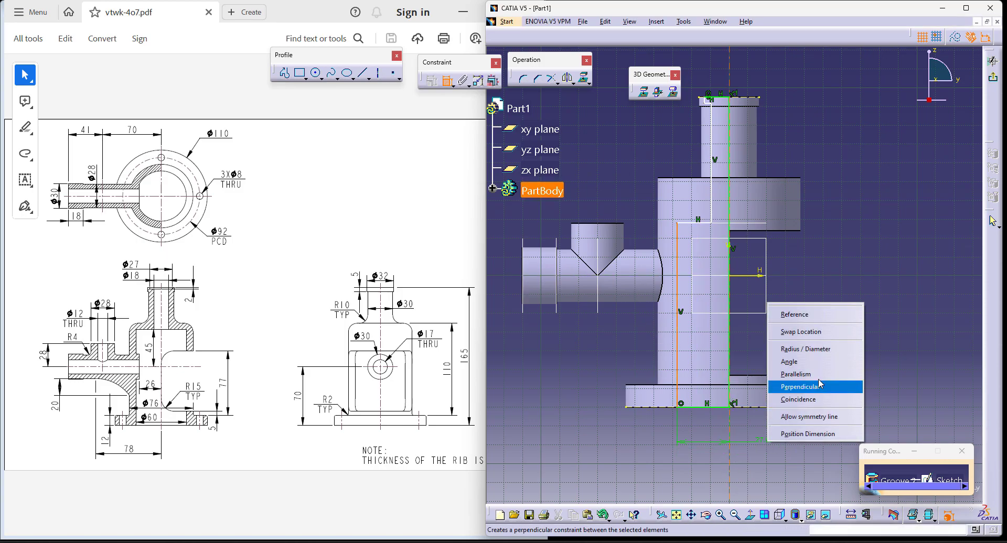
{"action": "left_click", "coordinate": [818, 348]}
{"action": "left_click", "coordinate": [769, 423]}
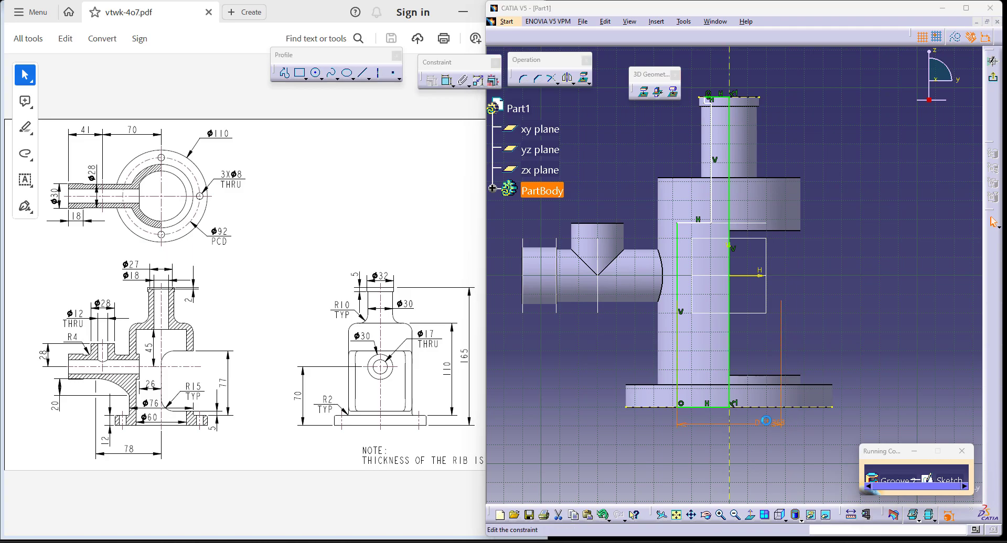
{"action": "double_click", "coordinate": [769, 423]}
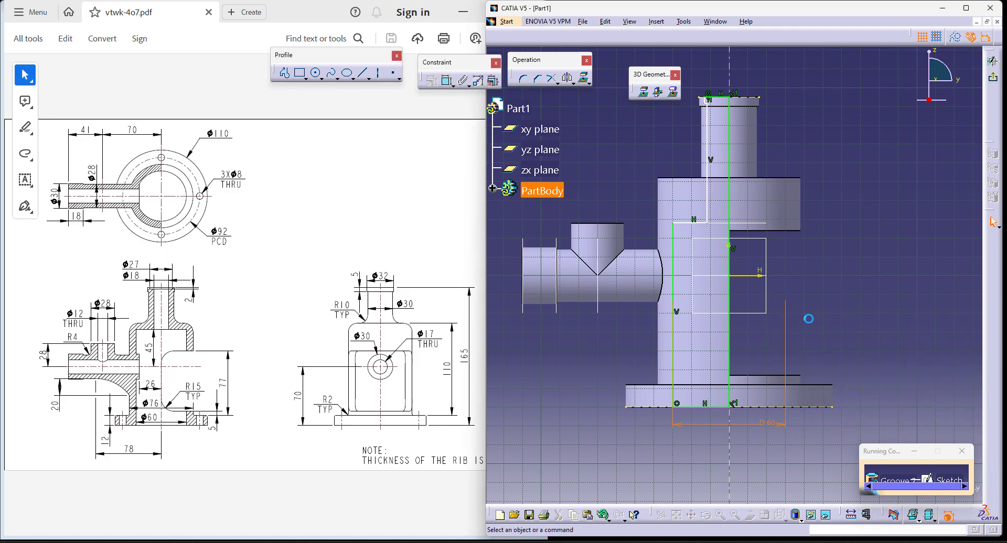
Dimension the distance from the horizontal sketch axis to the profile's wide shoulder as 45 mm
{"action": "left_click", "coordinate": [780, 515]}
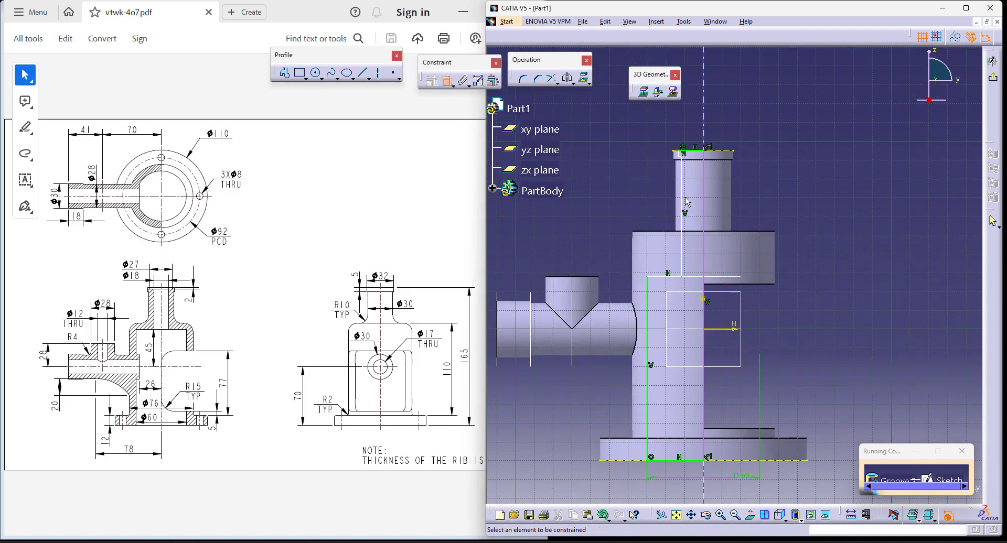
{"action": "left_click", "coordinate": [702, 330]}
{"action": "left_click", "coordinate": [674, 276]}
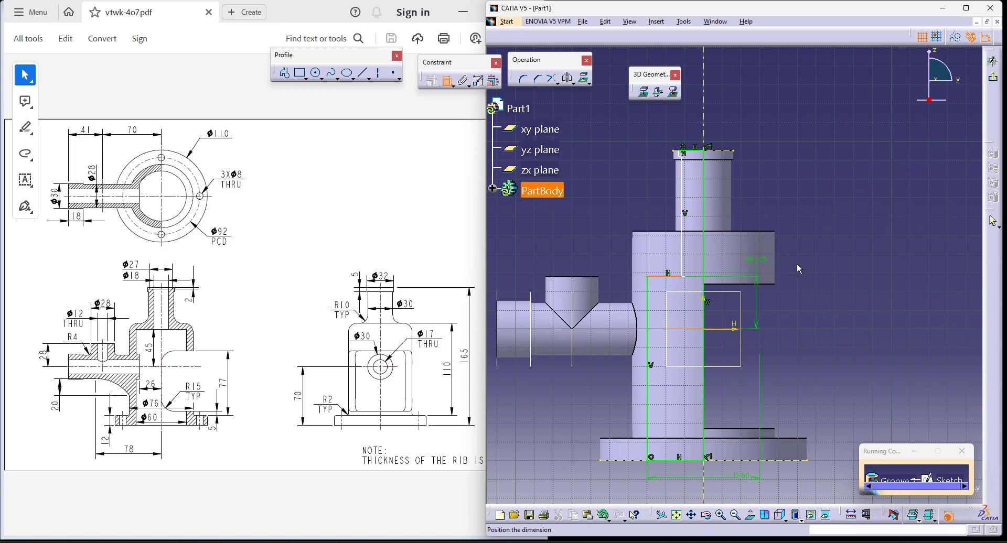
{"action": "left_click", "coordinate": [800, 301]}
{"action": "double_click", "coordinate": [797, 294]}
{"action": "type", "text": "45"}
{"action": "key", "text": "Return"}
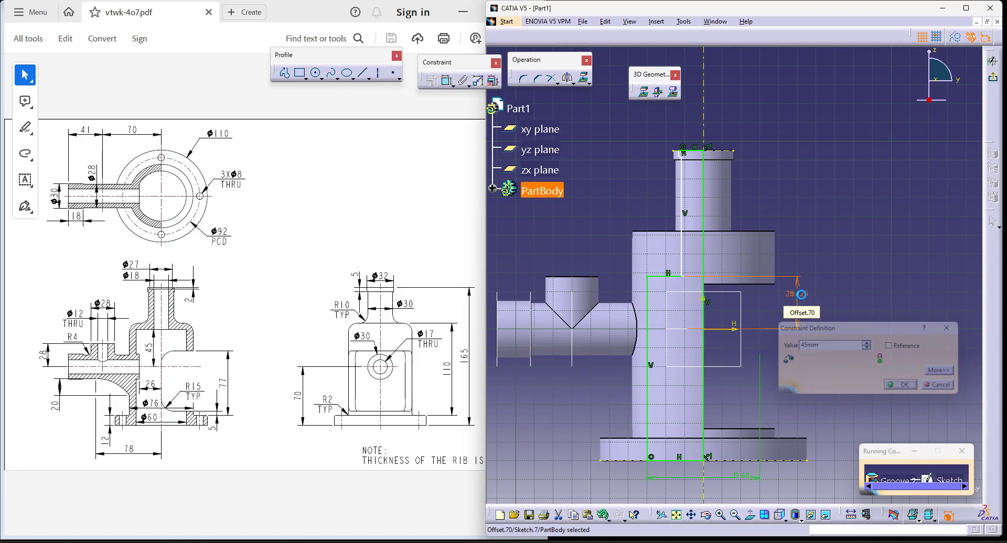
Dimension the profile's vertical line inside the neck about the vertical axis as an 18 mm diameter
{"action": "middle_click_drag", "start_coordinate": [801, 335], "coordinate": [800, 270]}
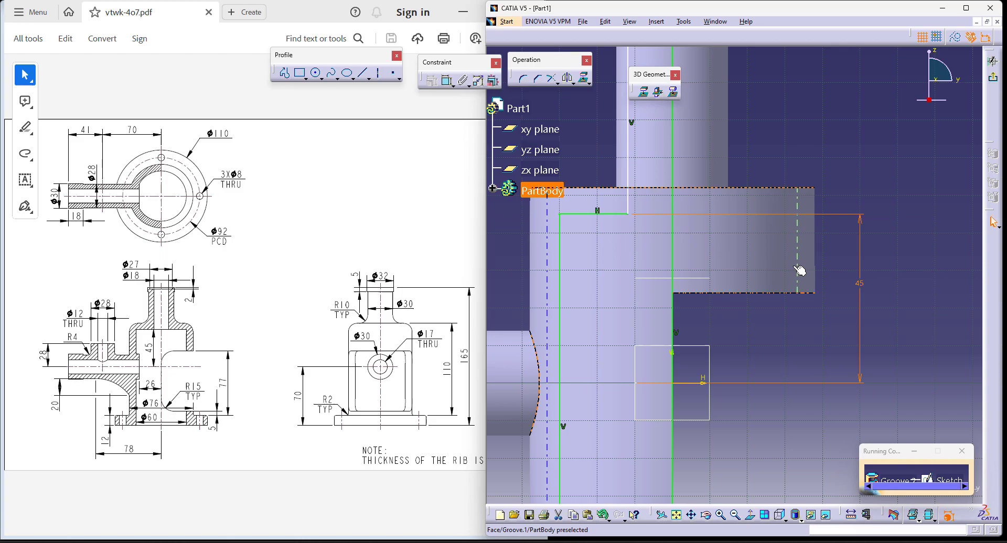
{"action": "left_click", "coordinate": [824, 192]}
{"action": "middle_click_drag", "start_coordinate": [823, 192], "coordinate": [864, 264]}
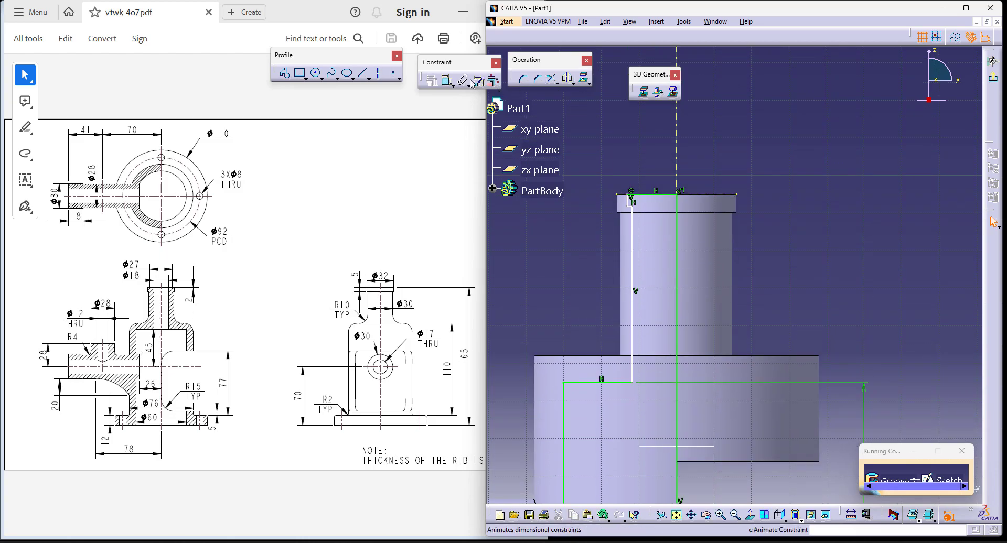
{"action": "left_click", "coordinate": [447, 80]}
{"action": "left_click", "coordinate": [639, 261]}
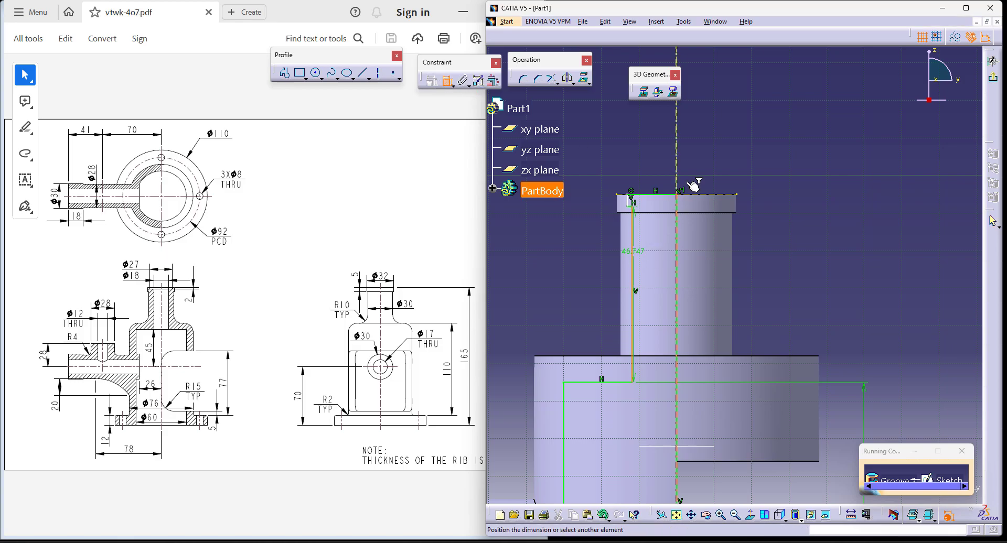
{"action": "left_click", "coordinate": [678, 210]}
{"action": "right_click", "coordinate": [785, 154]}
{"action": "left_click", "coordinate": [822, 200]}
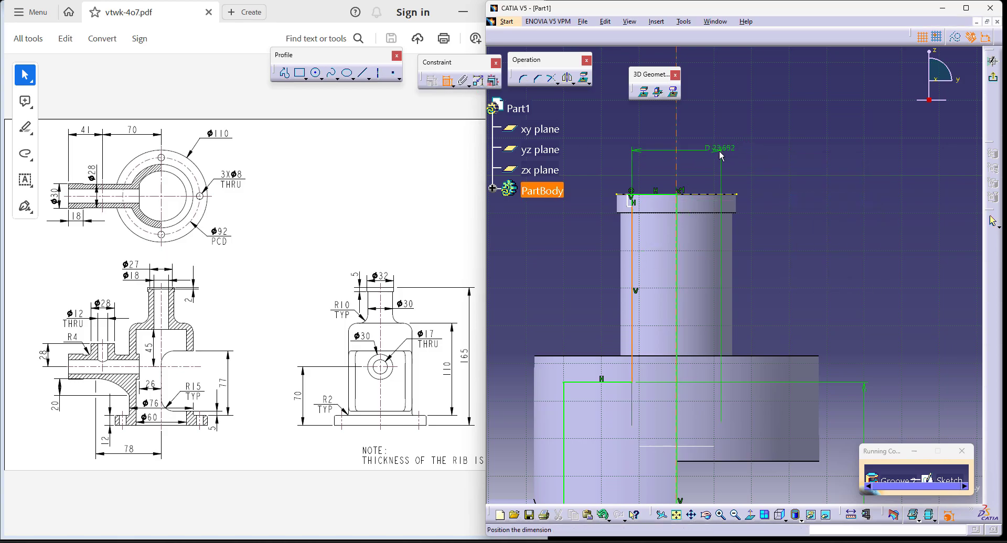
{"action": "left_click", "coordinate": [719, 150]}
{"action": "double_click", "coordinate": [733, 147]}
{"action": "type", "text": "18"}
{"action": "key", "text": "Return"}
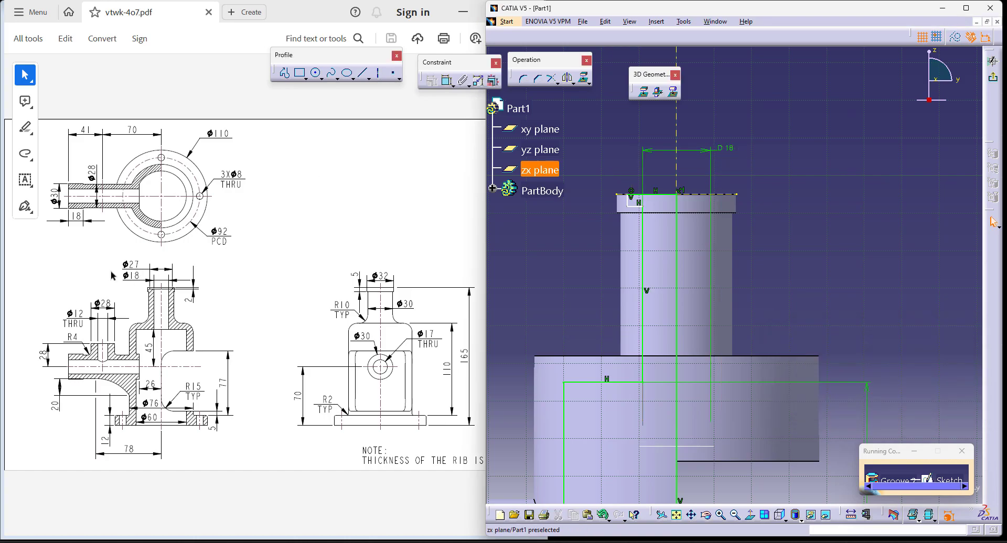
Dimension the height of the small outward step at the neck's top as 2 mm
{"action": "left_click", "coordinate": [447, 80]}
{"action": "left_click", "coordinate": [635, 197]}
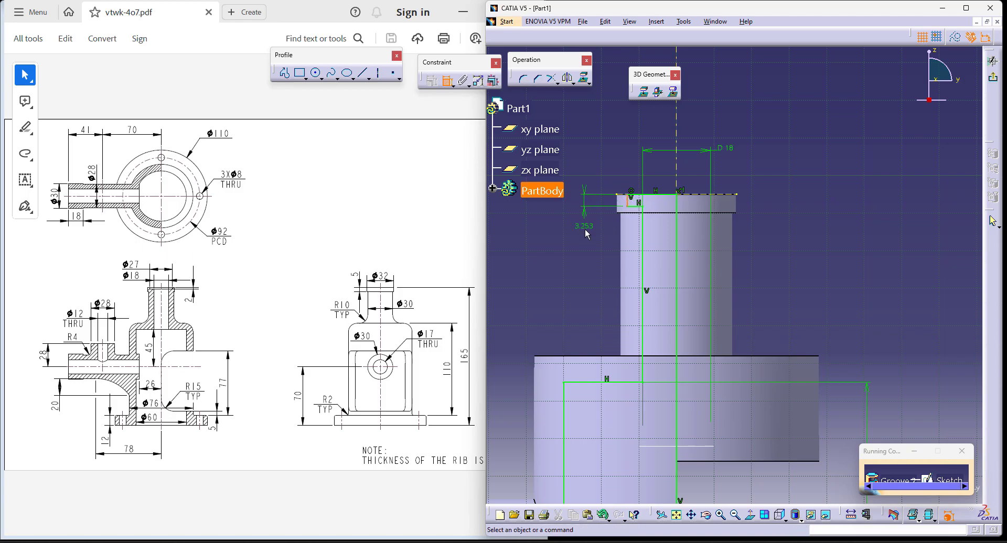
{"action": "left_click", "coordinate": [587, 235]}
{"action": "double_click", "coordinate": [584, 224]}
{"action": "type", "text": "2mm"}
{"action": "key", "text": "Return"}
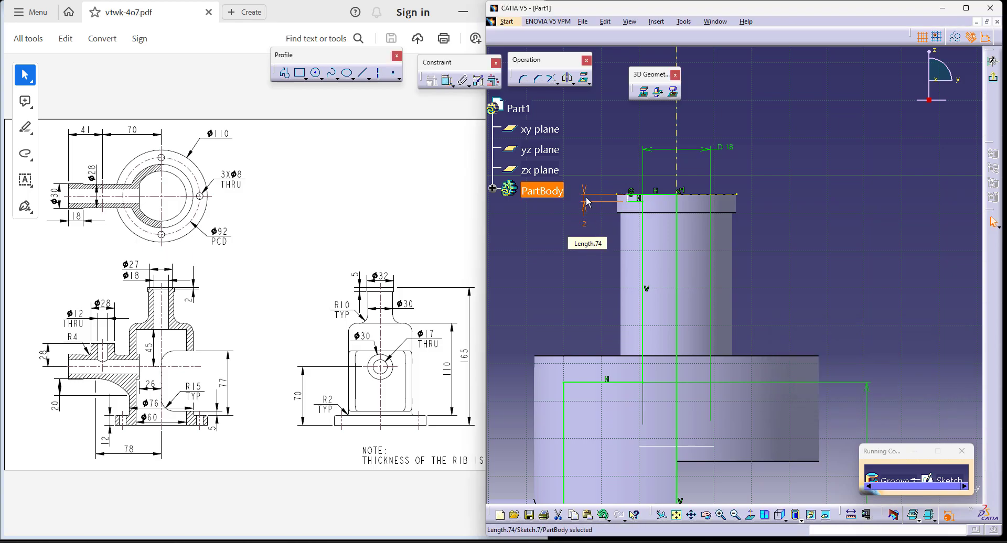
{"action": "left_click", "coordinate": [588, 203]}
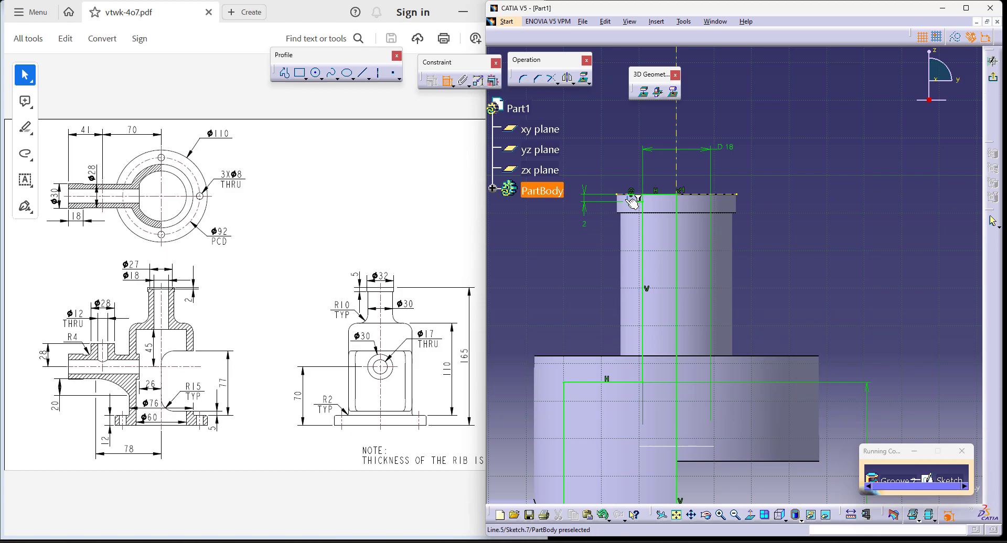
Dimension the outer line of the neck's top step about the vertical axis as a 27 mm diameter
{"action": "left_click", "coordinate": [632, 198]}
{"action": "right_click", "coordinate": [735, 103]}
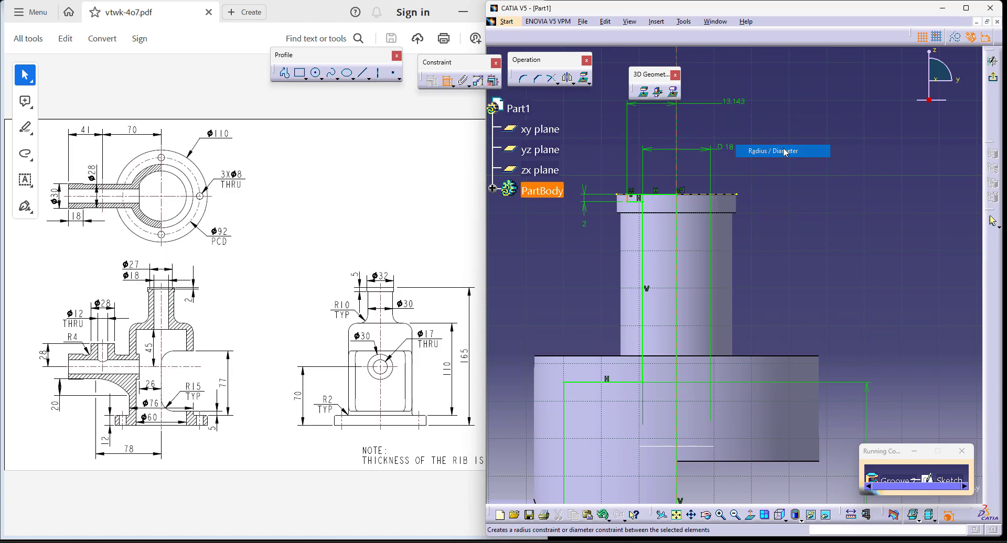
{"action": "left_click", "coordinate": [756, 152]}
{"action": "left_click", "coordinate": [703, 101]}
{"action": "double_click", "coordinate": [702, 99]}
{"action": "type", "text": "27mm"}
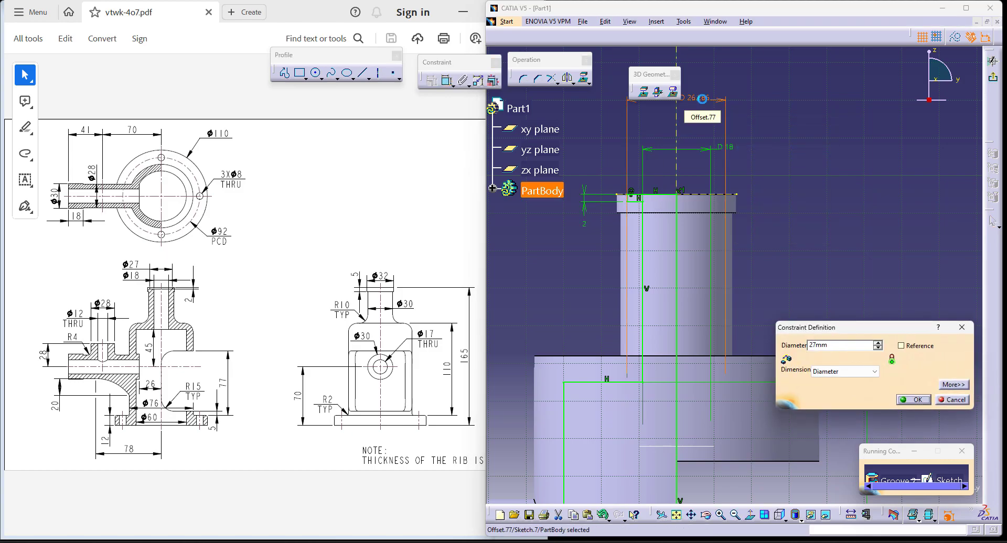
{"action": "type", "text": "7"}
{"action": "key", "text": "Return"}
Exit the bore sketch and cut it as a full 360-degree groove about the sketch axis
{"action": "middle_click_drag", "start_coordinate": [760, 219], "coordinate": [754, 311], "text": "ctrl"}
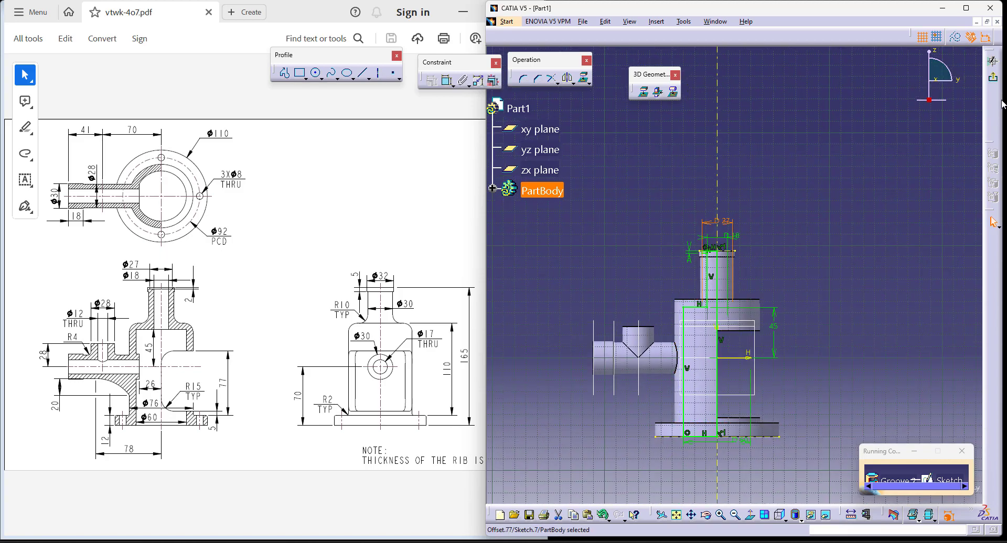
{"action": "left_click", "coordinate": [993, 61]}
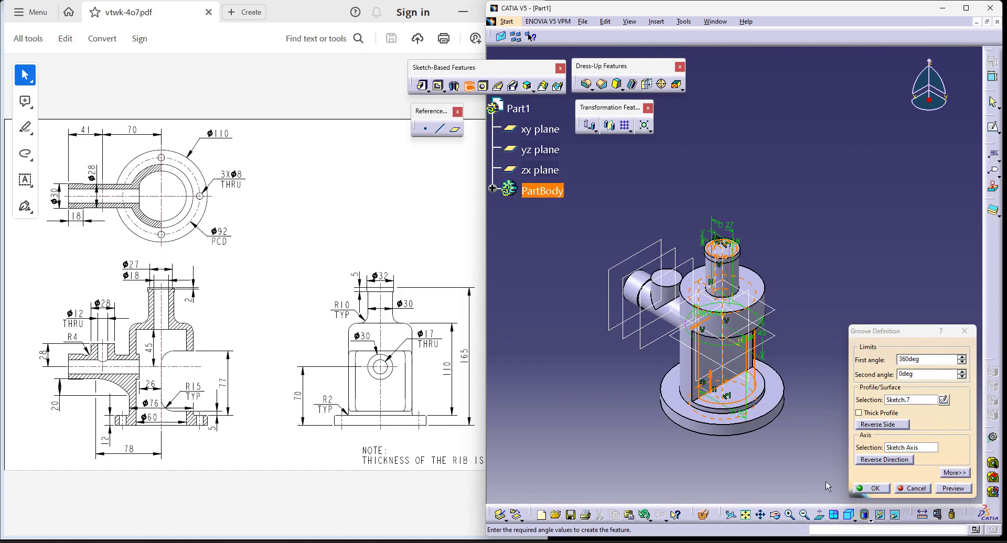
{"action": "left_click", "coordinate": [872, 488]}
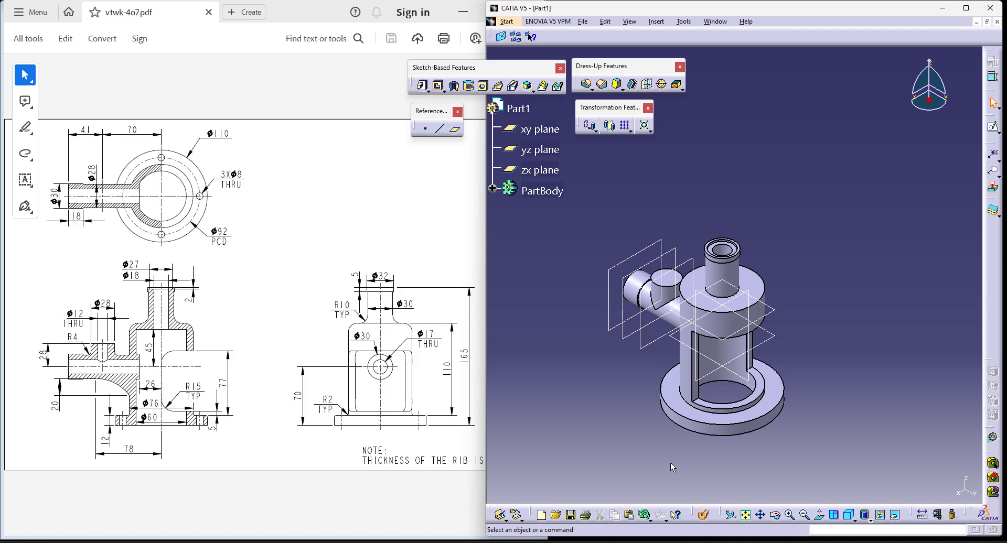
Create a reference plane offset 26 mm from the zx plane, reversed toward the side pipe
{"action": "middle_click_drag", "start_coordinate": [671, 463], "coordinate": [706, 477]}
{"action": "left_click", "coordinate": [848, 516]}
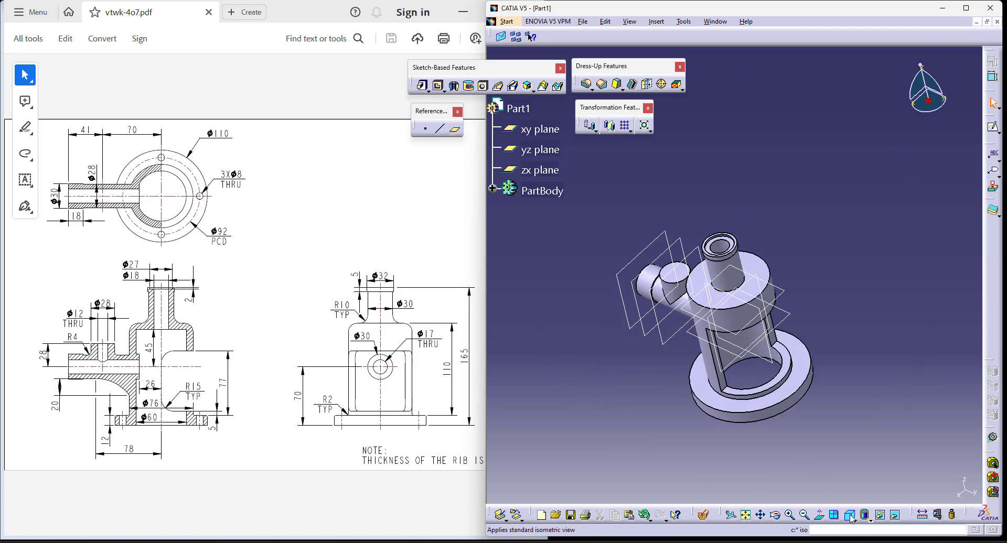
{"action": "middle_click_drag", "start_coordinate": [752, 446], "coordinate": [752, 388]}
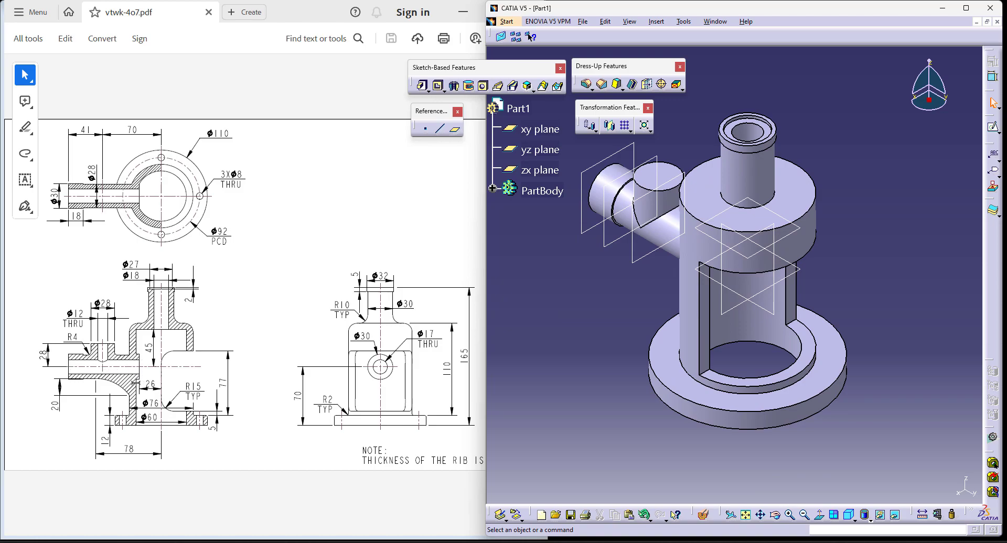
{"action": "left_click", "coordinate": [539, 170]}
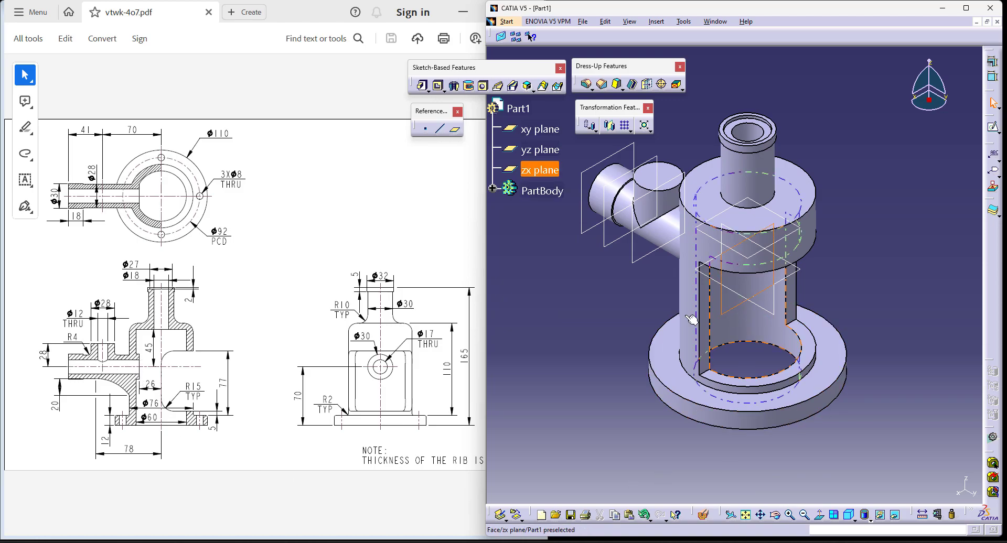
{"action": "left_click", "coordinate": [456, 131]}
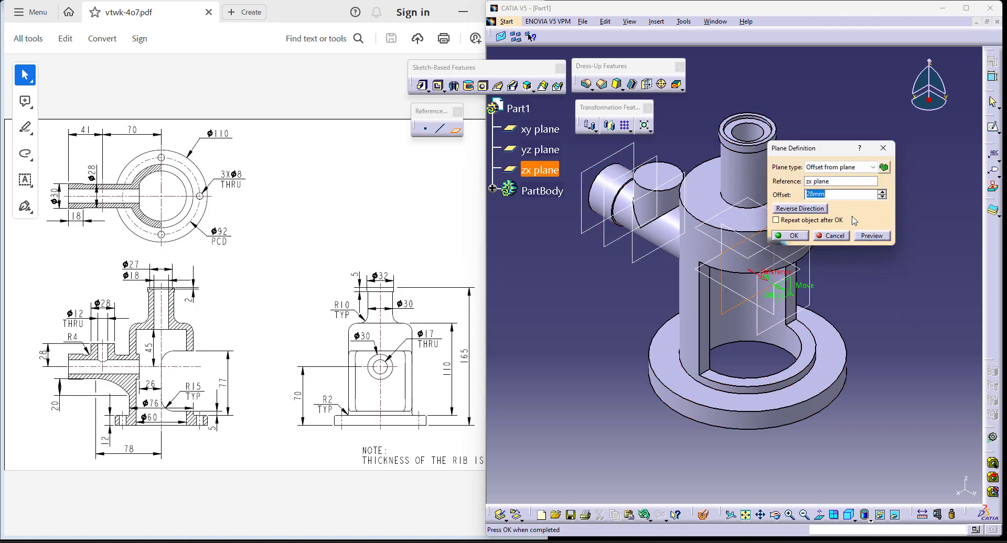
{"action": "type", "text": "28mm"}
{"action": "key", "text": "Return"}
{"action": "left_click", "coordinate": [814, 209]}
{"action": "left_click", "coordinate": [825, 194]}
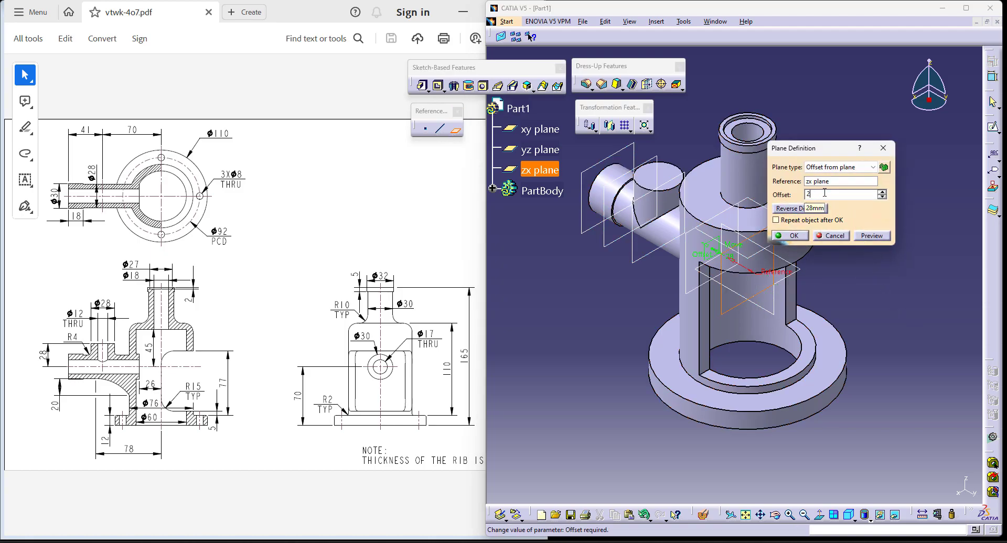
{"action": "left_click", "coordinate": [831, 235]}
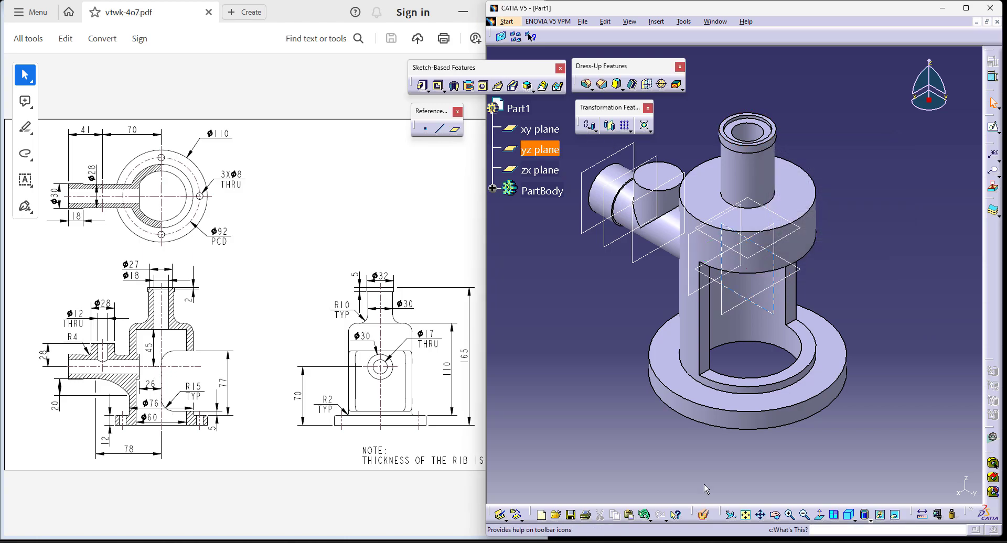
Start a pad with a new sketch on the new offset plane and draw an origin-centred circle about 36 mm in diameter
{"action": "left_click", "coordinate": [493, 189]}
{"action": "scroll", "coordinate": [556, 236], "scroll_direction": "down", "scroll_amount": 4}
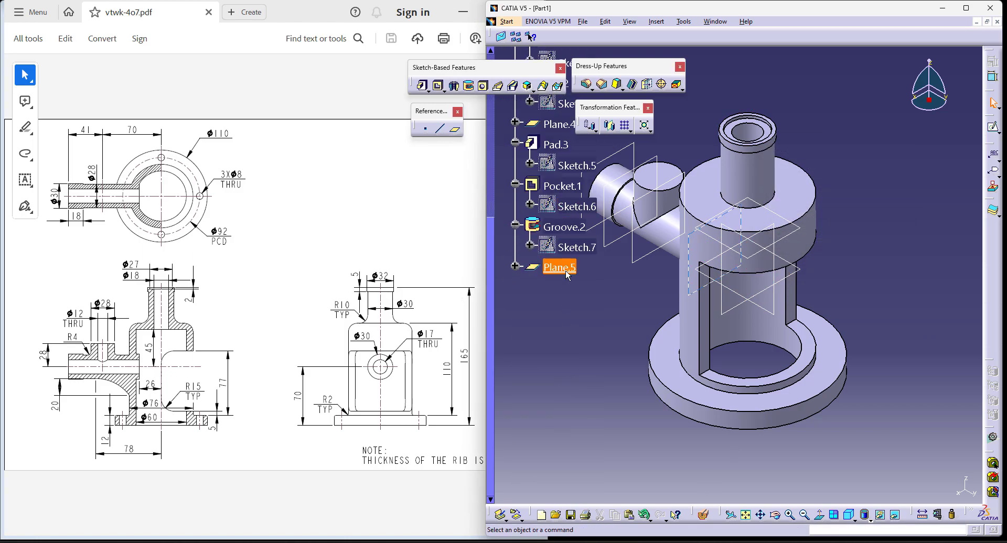
{"action": "left_click", "coordinate": [422, 85]}
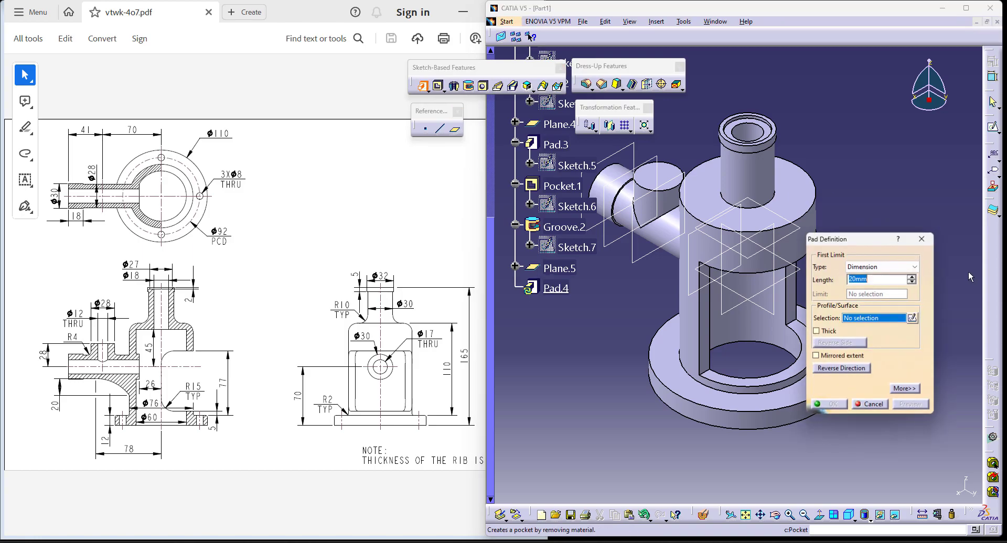
{"action": "left_click", "coordinate": [914, 318]}
{"action": "left_click", "coordinate": [559, 268]}
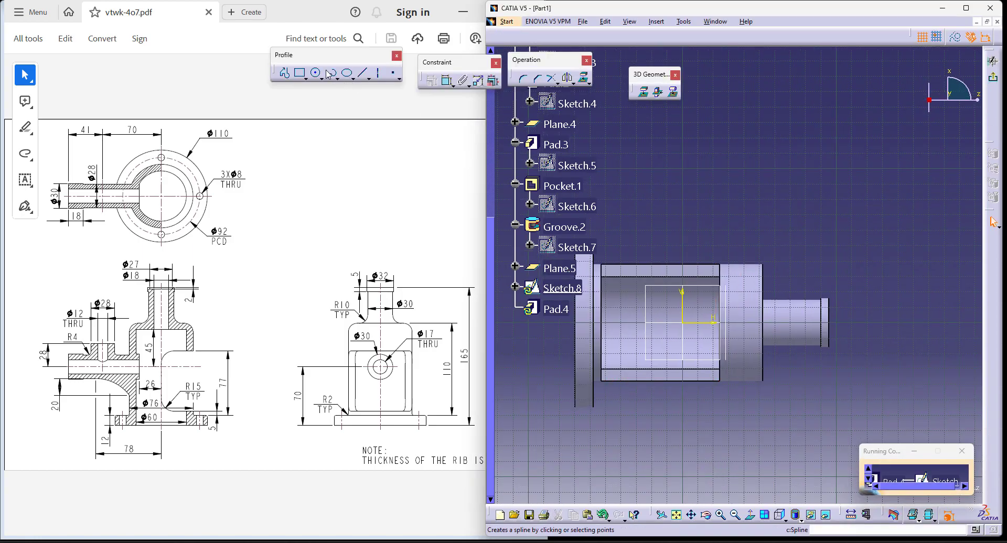
{"action": "left_click", "coordinate": [682, 323]}
{"action": "left_click", "coordinate": [703, 346]}
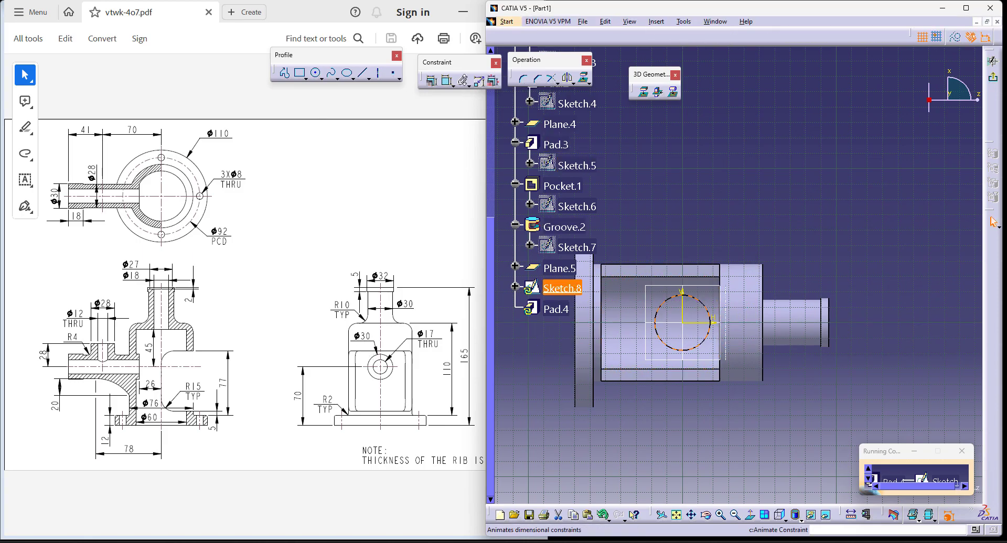
Dimension the circle's diameter as 30 mm and pad it 4 mm in the reversed direction, toward the side pipe
{"action": "left_click", "coordinate": [450, 86]}
{"action": "left_click", "coordinate": [768, 226]}
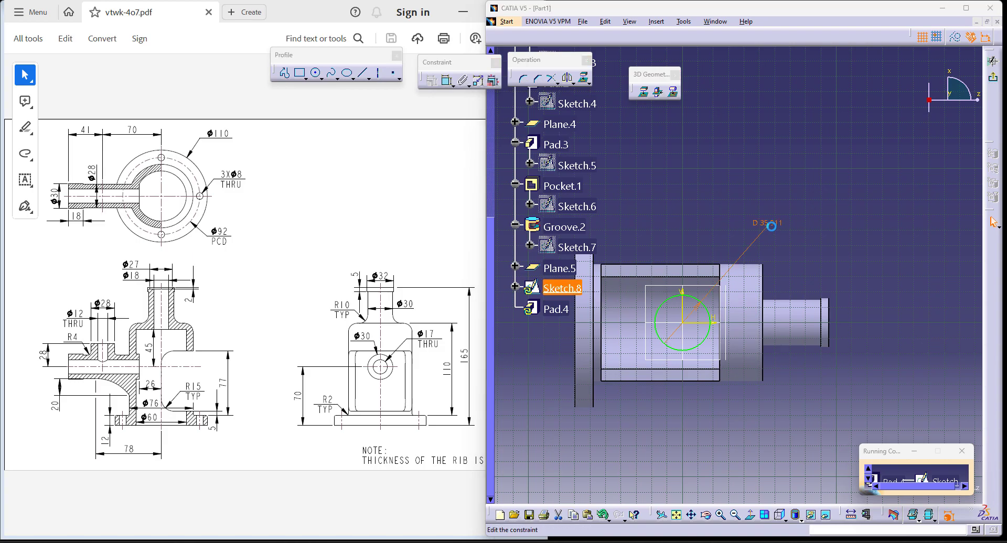
{"action": "double_click", "coordinate": [769, 225]}
{"action": "key", "text": "Return"}
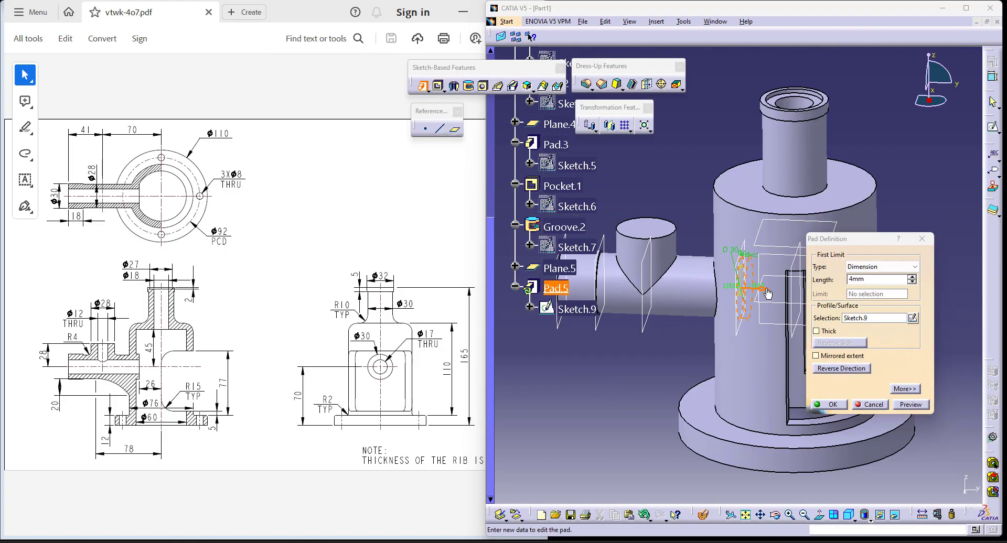
{"action": "left_click", "coordinate": [767, 292]}
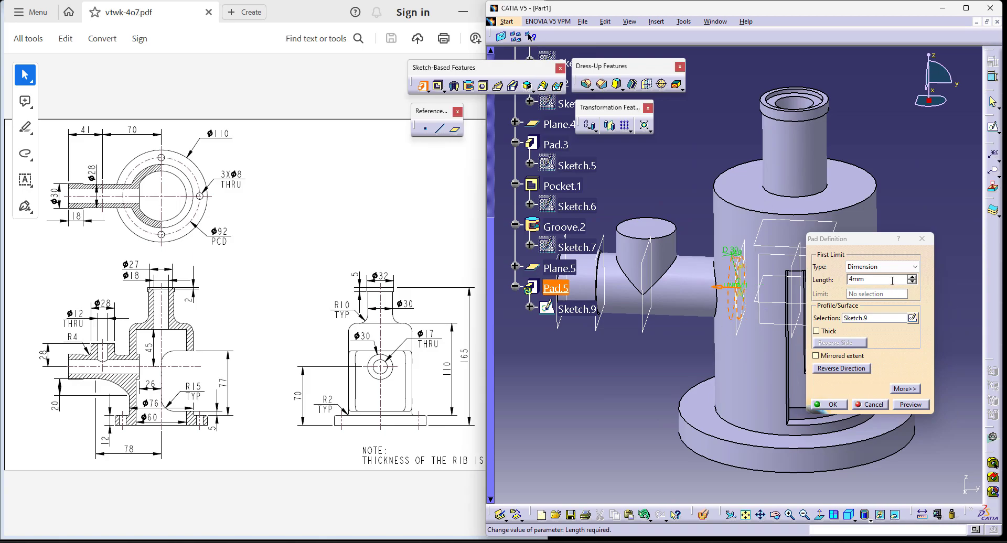
{"action": "left_click", "coordinate": [831, 404]}
Start a hole on the side pipe's end face and constrain its centre point concentric with the pipe's circular edge
{"action": "middle_click_drag", "start_coordinate": [879, 325], "coordinate": [738, 363]}
{"action": "scroll", "coordinate": [606, 300], "scroll_direction": "up", "scroll_amount": 2}
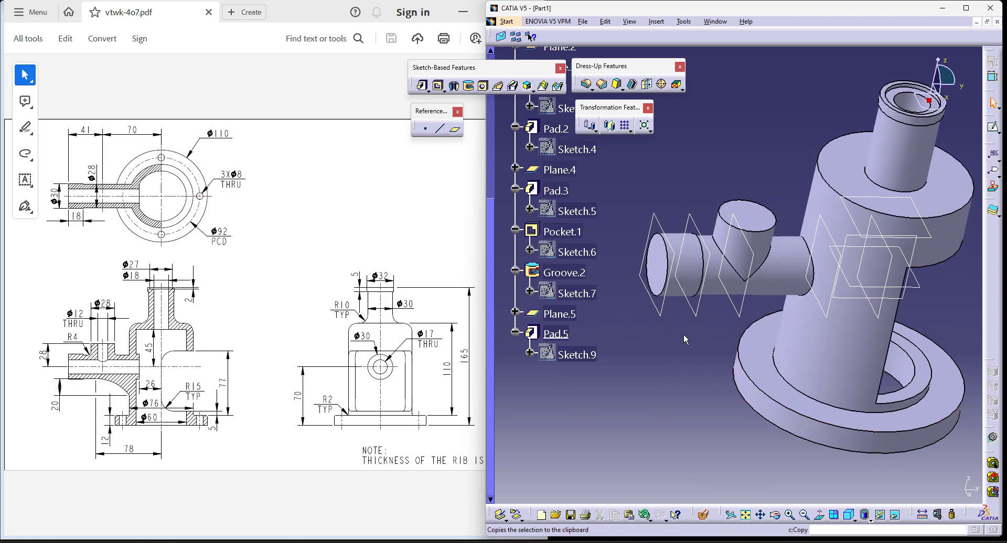
{"action": "left_click", "coordinate": [484, 86]}
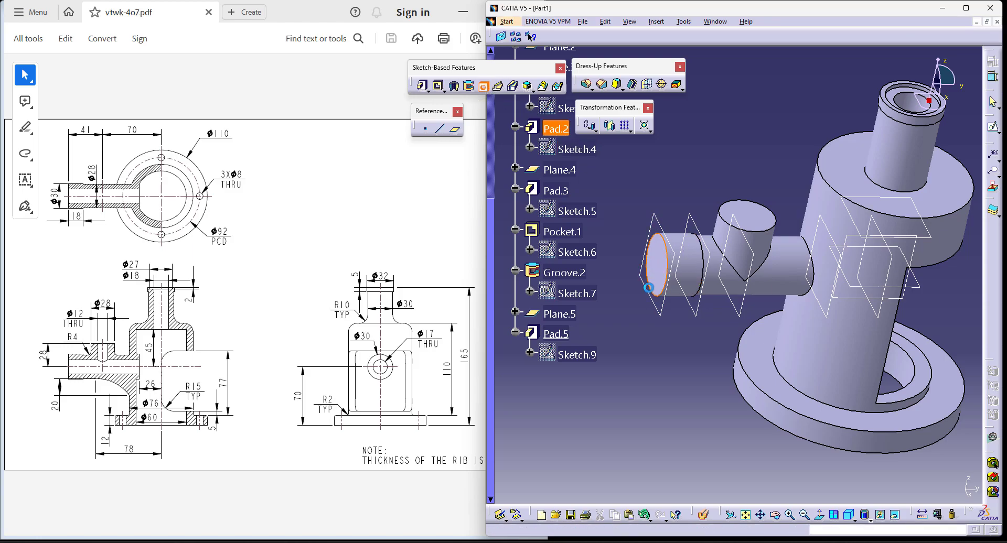
{"action": "left_click", "coordinate": [659, 261]}
{"action": "left_click", "coordinate": [918, 397]}
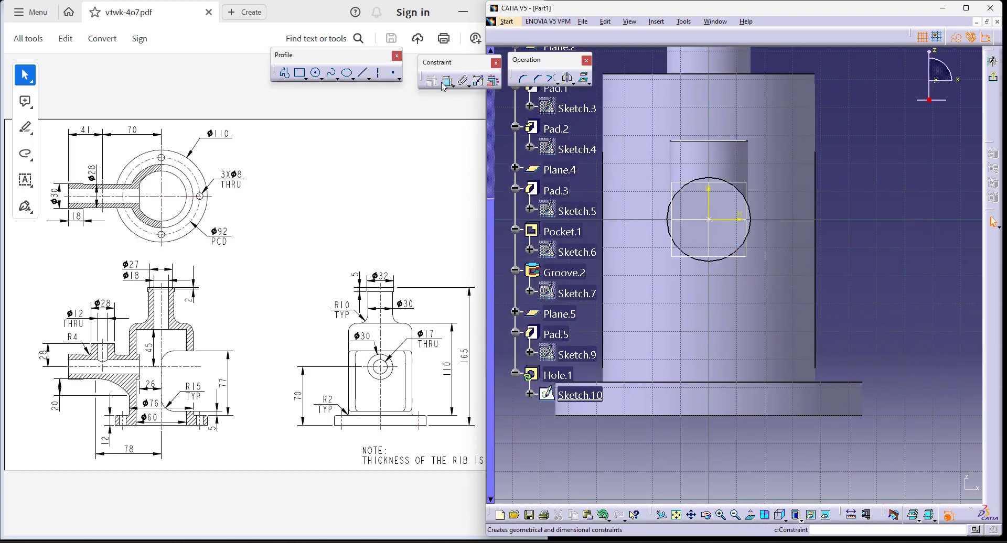
{"action": "left_click", "coordinate": [461, 81]}
{"action": "left_click", "coordinate": [709, 220]}
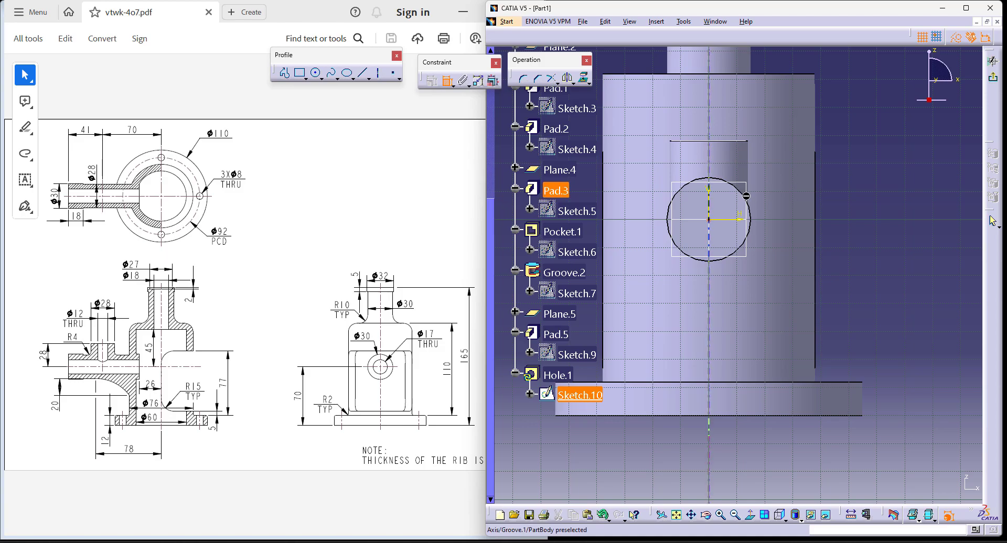
{"action": "left_click", "coordinate": [747, 194]}
{"action": "right_click", "coordinate": [890, 135]}
{"action": "left_click", "coordinate": [899, 209]}
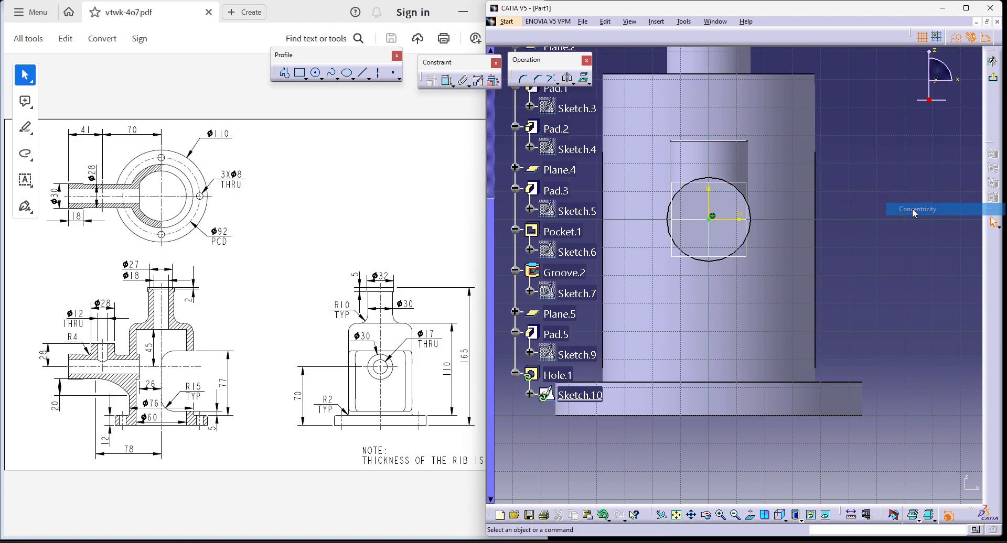
Set the hole's diameter to 17 mm with an Up To Next extension and create it through the side pipe
{"action": "left_click", "coordinate": [995, 81]}
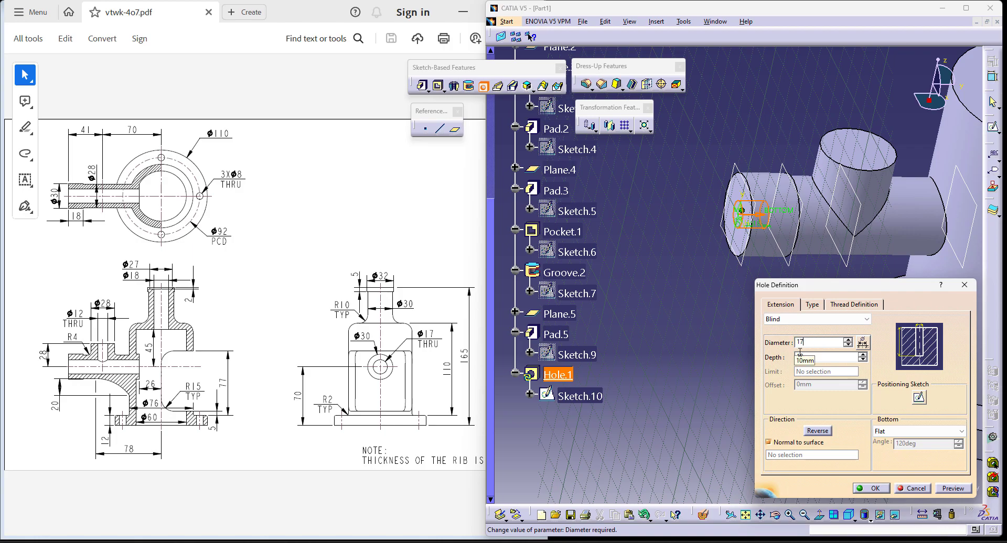
{"action": "left_click", "coordinate": [816, 319]}
{"action": "left_click", "coordinate": [787, 333]}
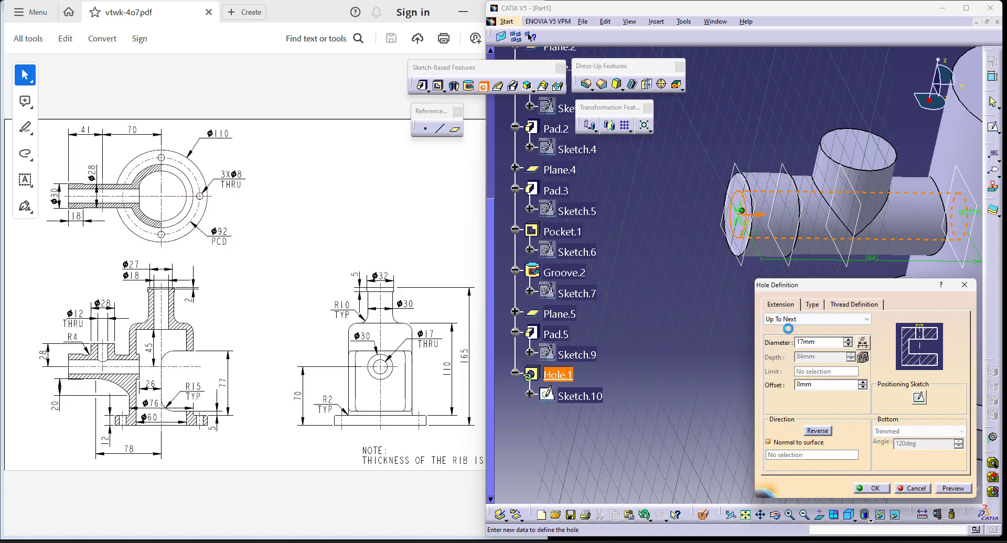
{"action": "middle_click_drag", "start_coordinate": [839, 247], "coordinate": [701, 232]}
{"action": "left_click", "coordinate": [873, 488]}
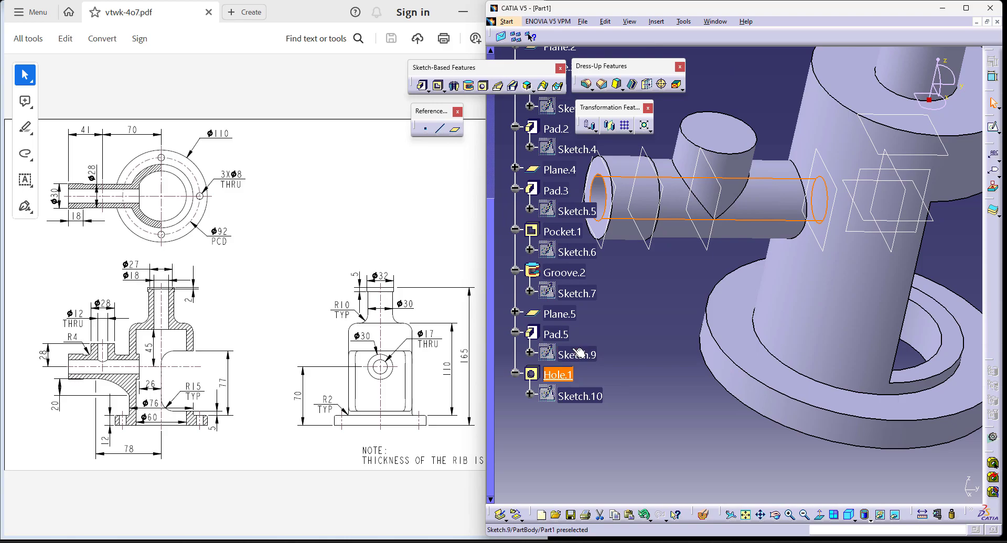
{"action": "middle_click_drag", "start_coordinate": [744, 129], "coordinate": [744, 269]}
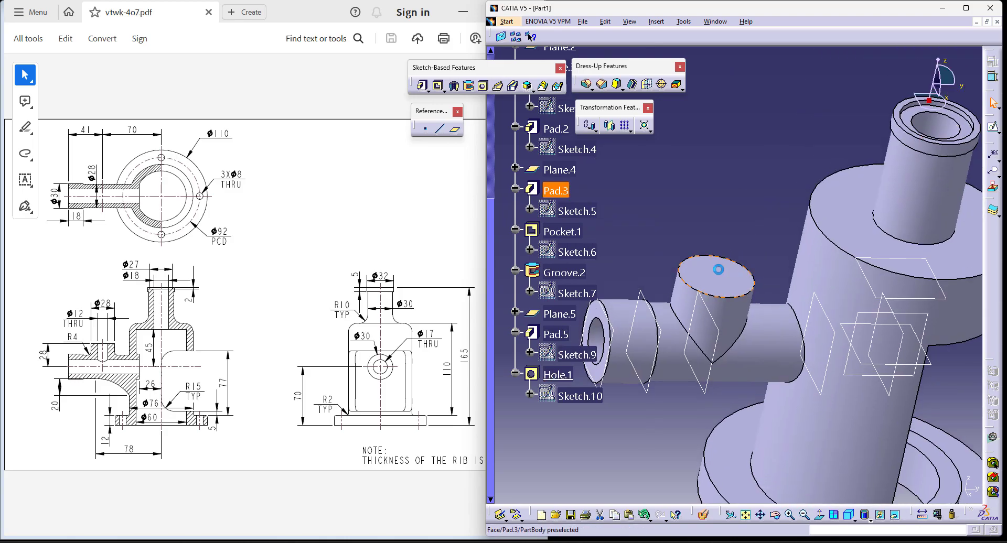
Create a 12 mm Up To Next hole in the top face of the side pipe's upright branch, centred concentrically on its circular edge
{"action": "left_click", "coordinate": [482, 85]}
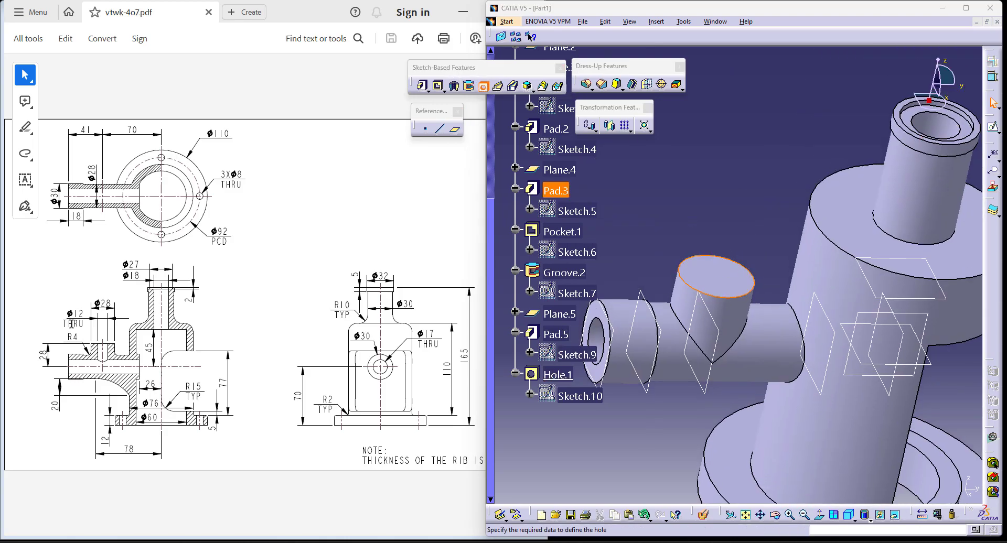
{"action": "left_click", "coordinate": [715, 275]}
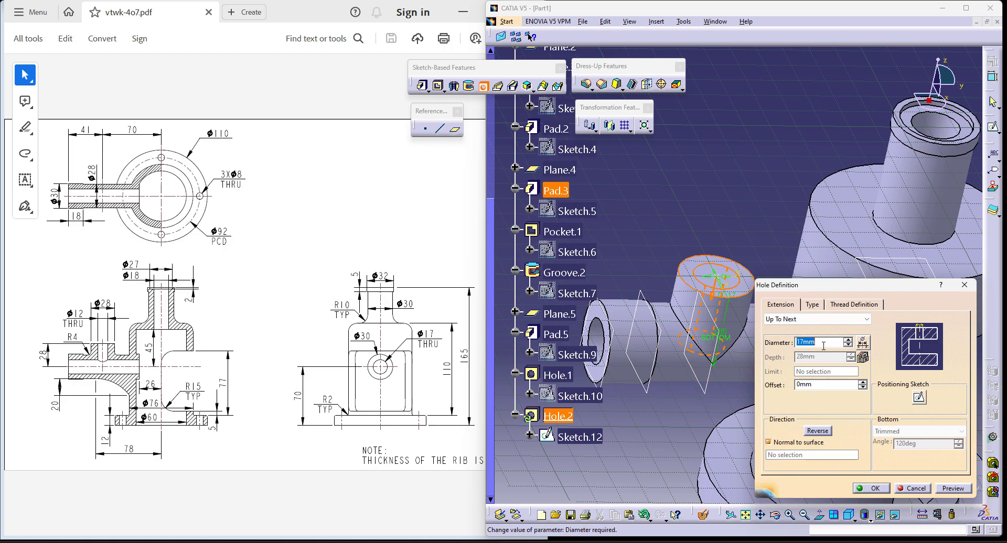
{"action": "left_click", "coordinate": [919, 398]}
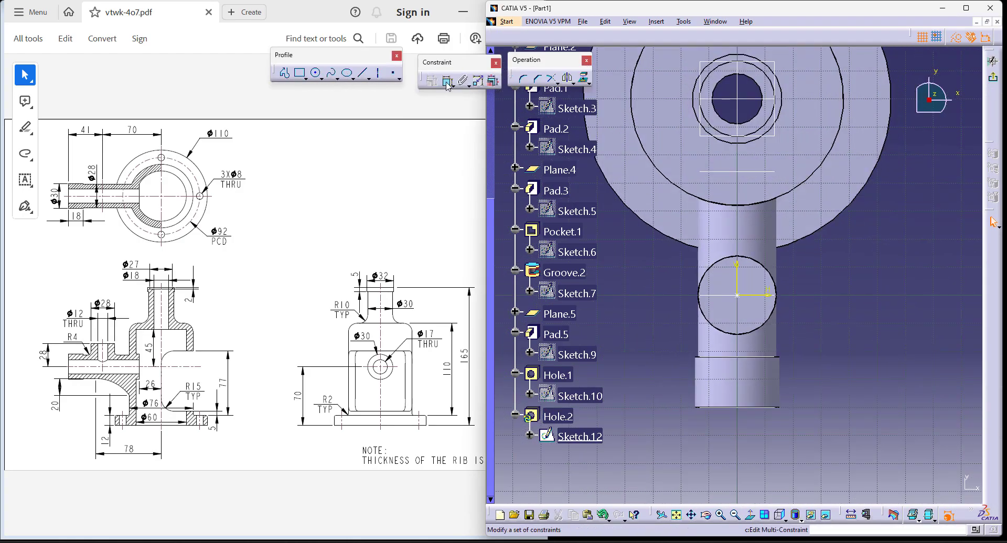
{"action": "right_click", "coordinate": [770, 268]}
{"action": "left_click", "coordinate": [913, 347]}
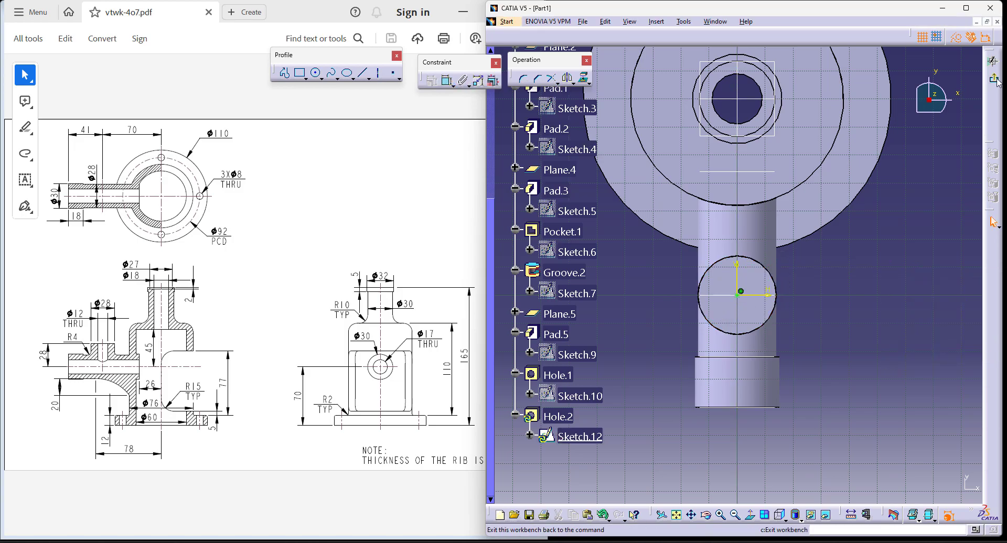
{"action": "left_click", "coordinate": [994, 80]}
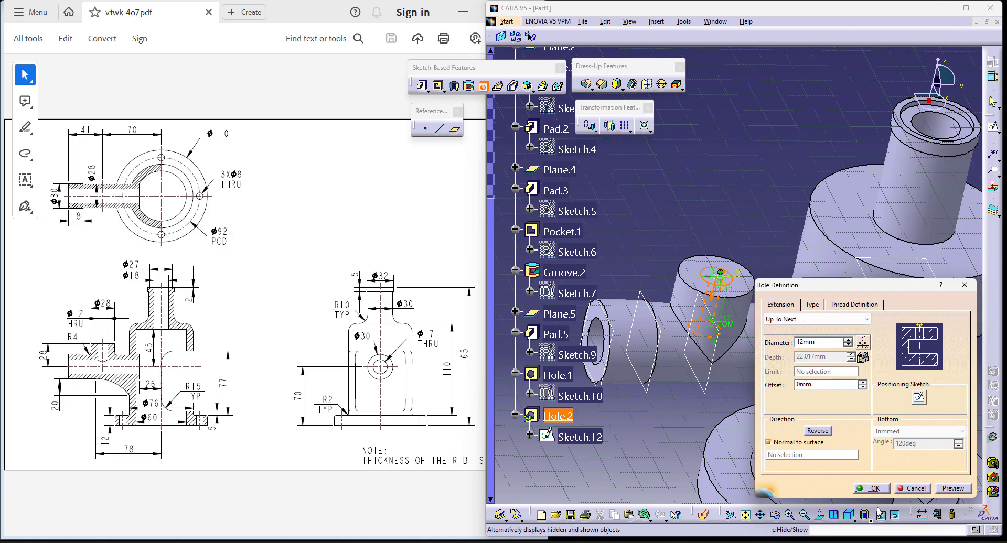
{"action": "left_click", "coordinate": [873, 488]}
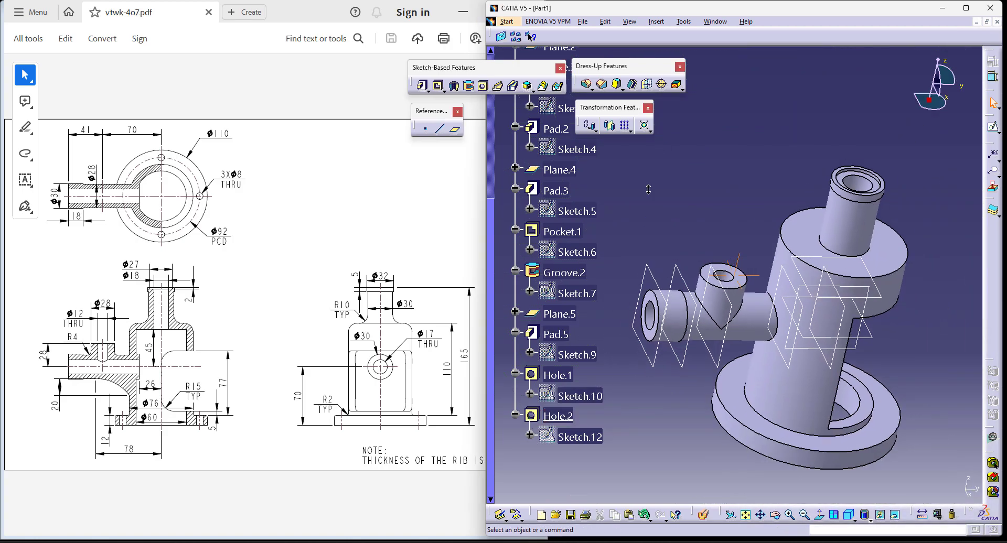
Start a hole on the base flange's upper face and constrain its centre point coincident with the yz plane
{"action": "middle_click_drag", "start_coordinate": [649, 190], "coordinate": [930, 314]}
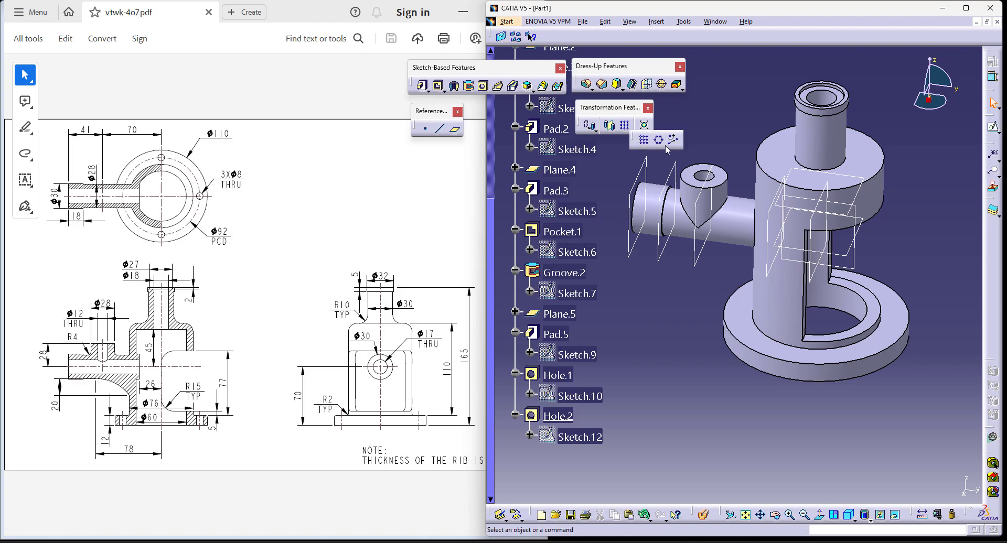
{"action": "left_click", "coordinate": [483, 86]}
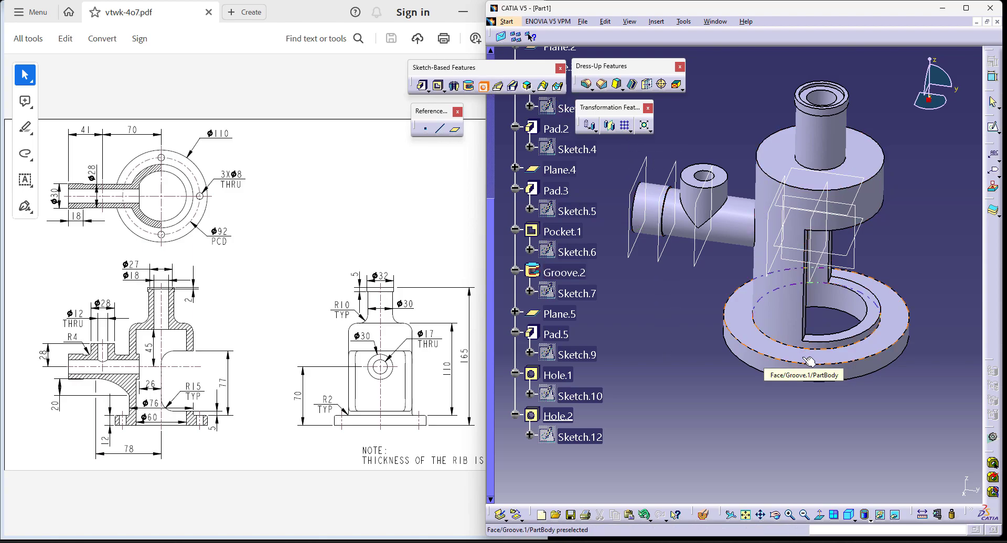
{"action": "left_click", "coordinate": [901, 327]}
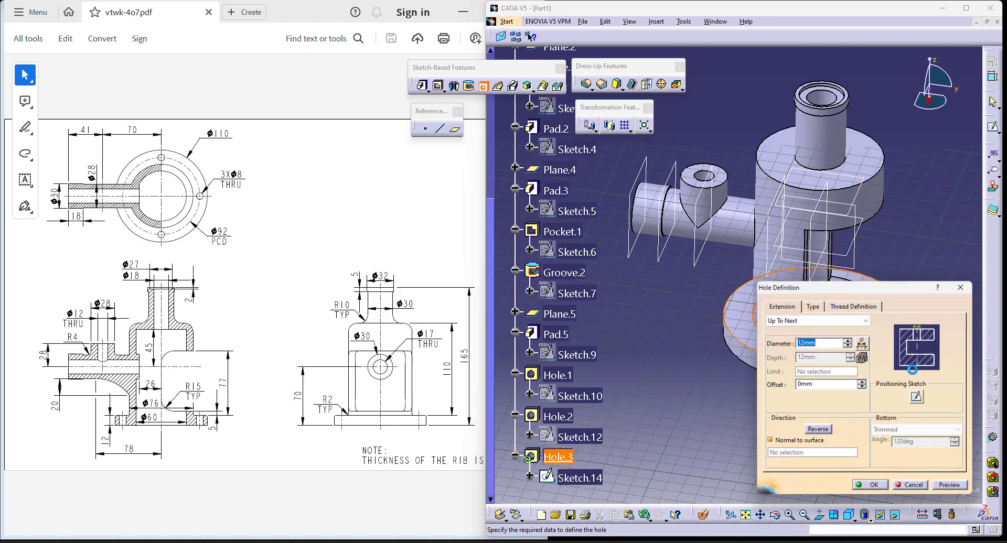
{"action": "left_click", "coordinate": [919, 349]}
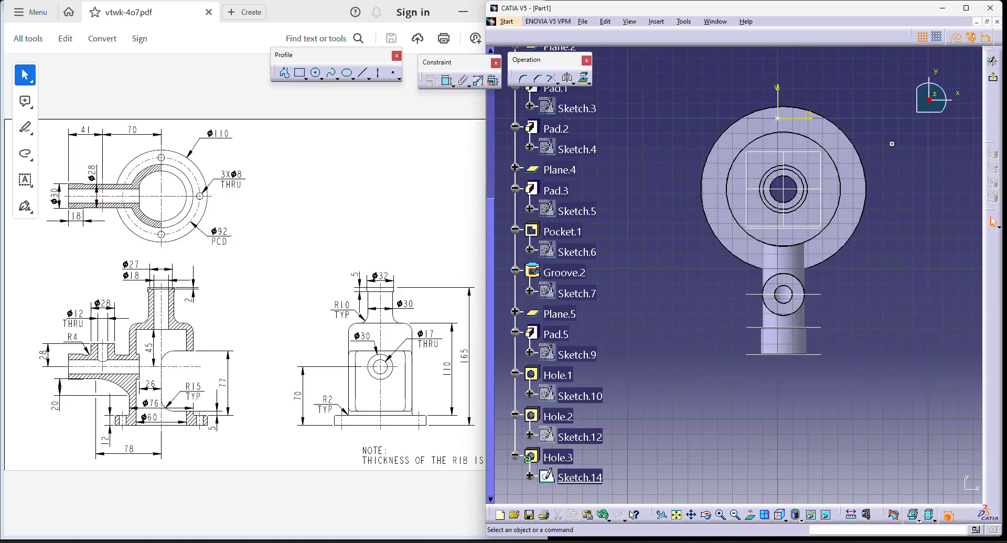
{"action": "left_click", "coordinate": [449, 83]}
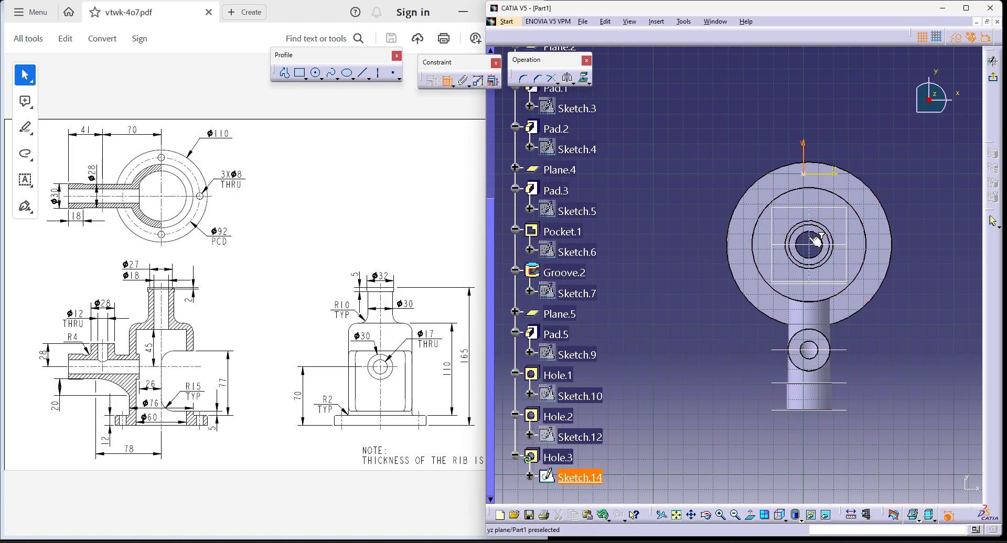
{"action": "left_click", "coordinate": [446, 81]}
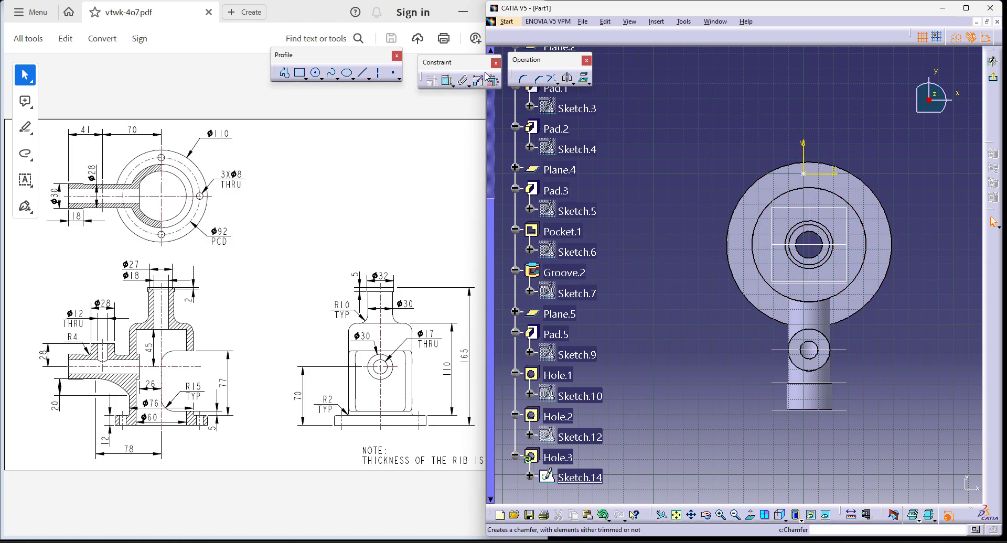
{"action": "left_click", "coordinate": [818, 174]}
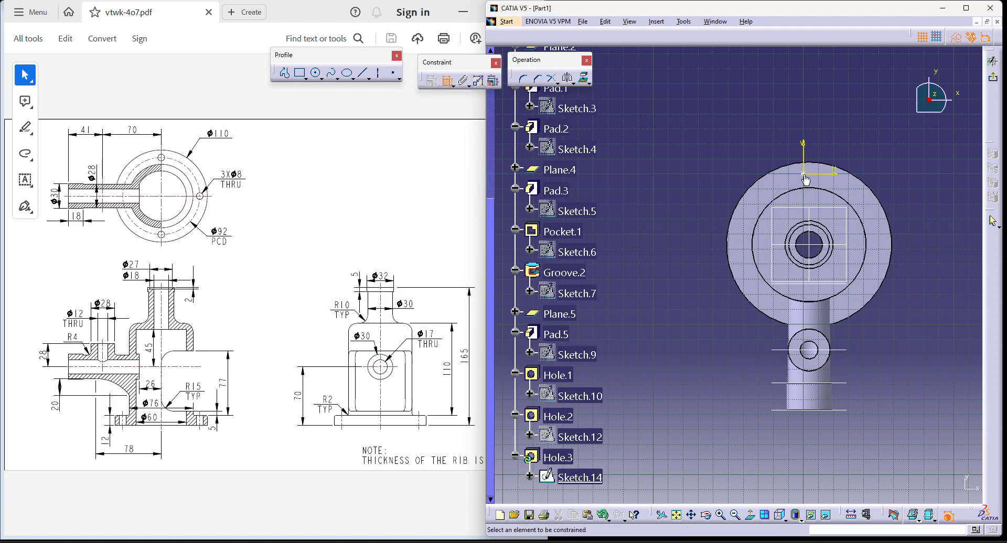
{"action": "right_click", "coordinate": [881, 125]}
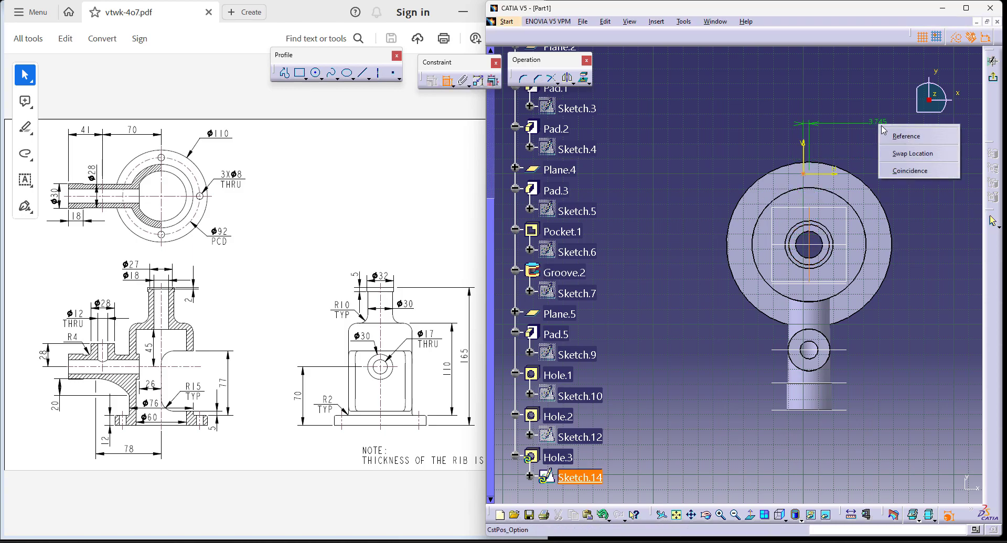
{"action": "left_click", "coordinate": [913, 170]}
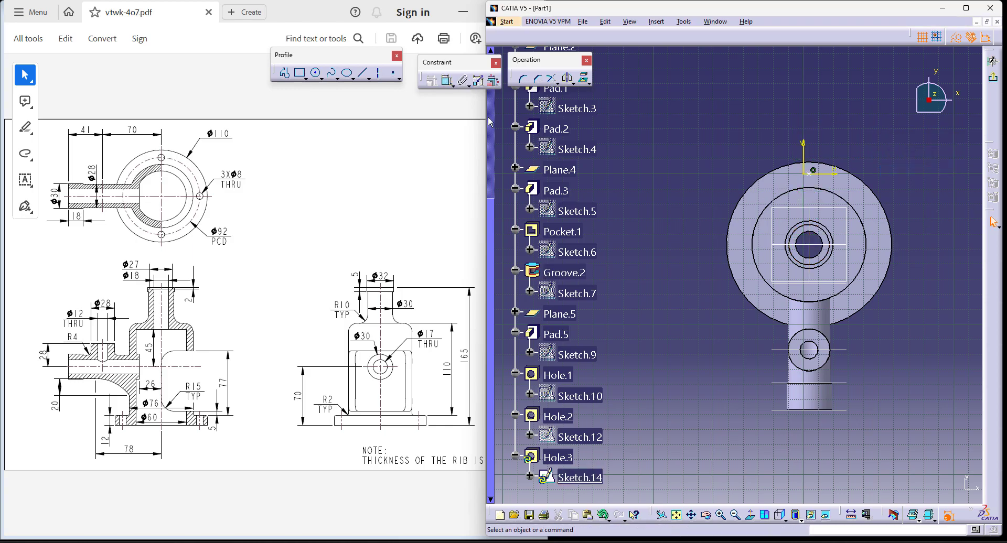
Draw a construction circle about 97 mm in diameter in the positioning sketch, roughly centred on the main body
{"action": "left_click", "coordinate": [322, 78]}
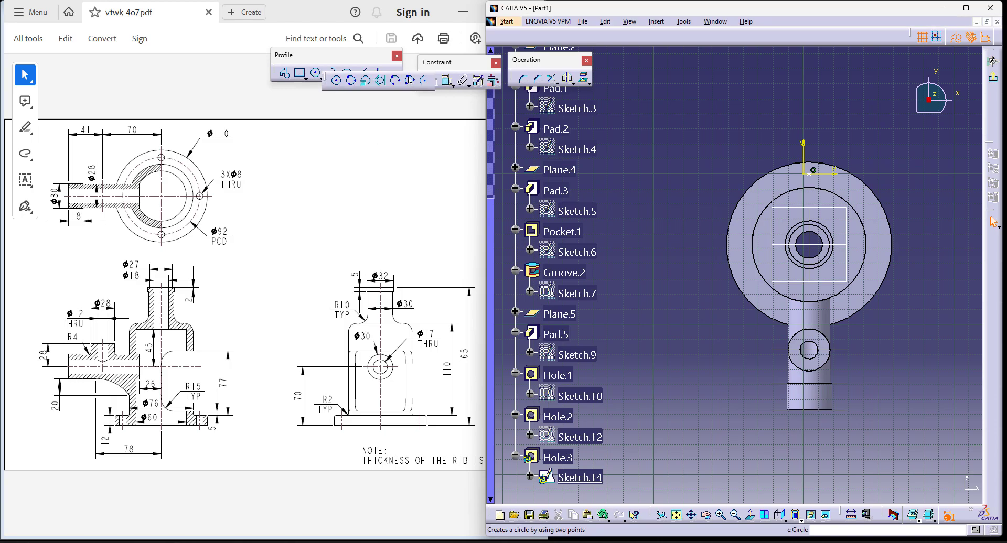
{"action": "left_click", "coordinate": [410, 79]}
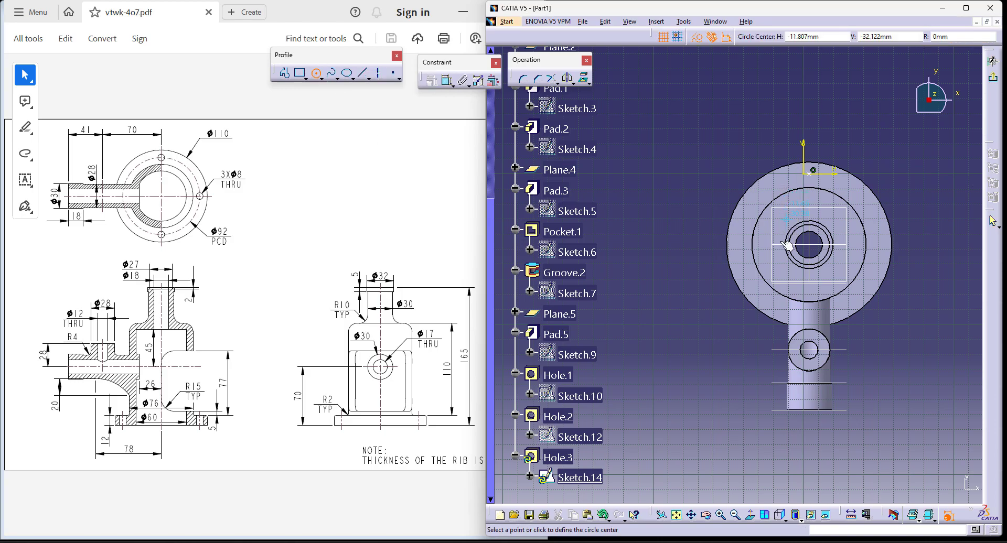
{"action": "left_click", "coordinate": [814, 245]}
{"action": "left_click", "coordinate": [815, 175]}
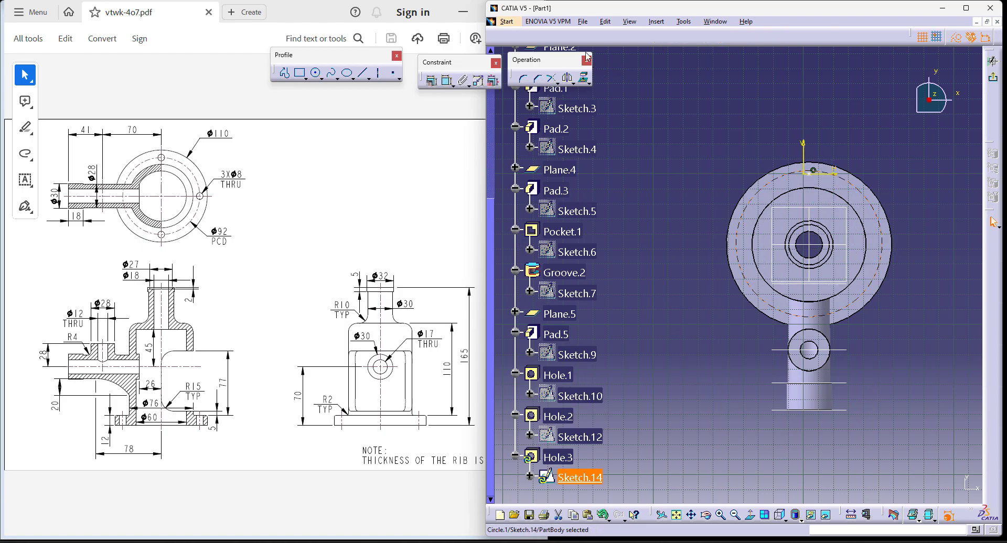
Set the construction circle's diameter to 92 mm and make the hole's centre point coincident with the circle
{"action": "left_click", "coordinate": [447, 80]}
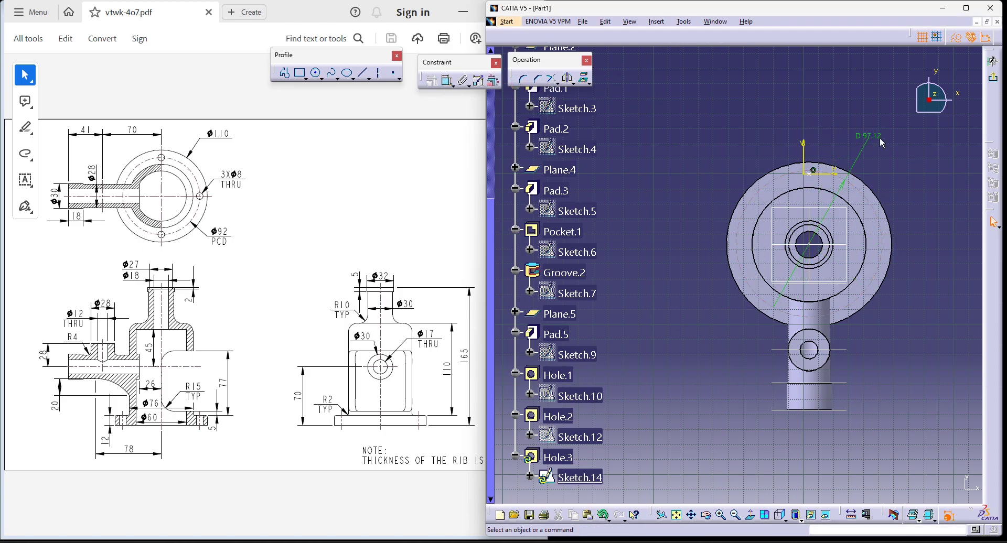
{"action": "left_click", "coordinate": [871, 137]}
{"action": "double_click", "coordinate": [868, 137]}
{"action": "type", "text": "92"}
{"action": "key", "text": "Return"}
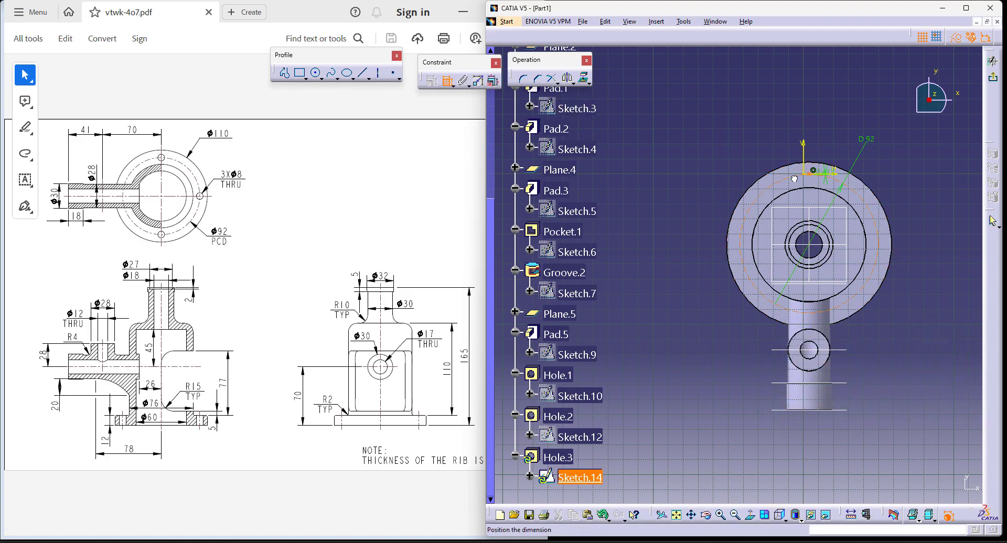
{"action": "right_click", "coordinate": [769, 119]}
{"action": "left_click", "coordinate": [795, 205]}
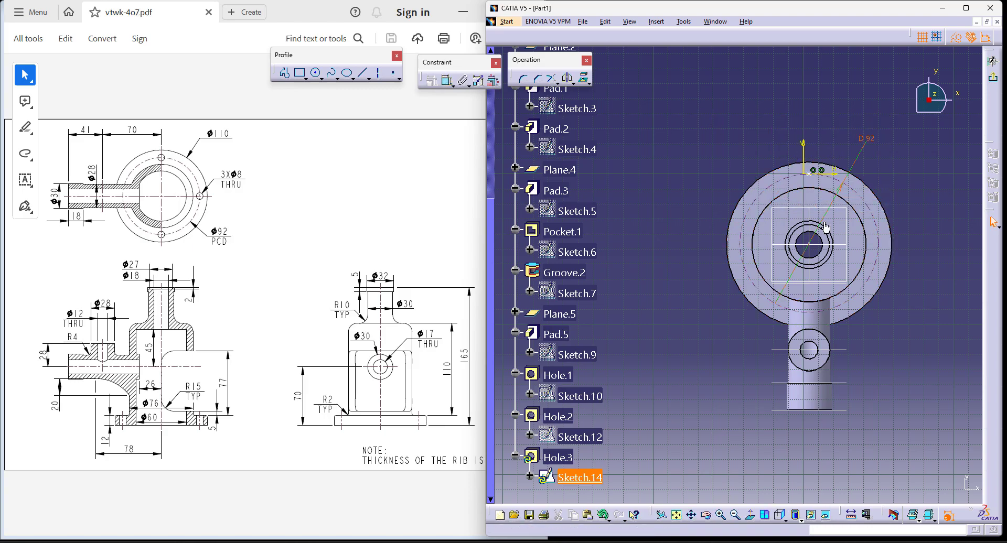
Constrain the 92 mm circle's centre coincident with the horizontal zx plane through the body's axis
{"action": "left_click_drag", "start_coordinate": [876, 216], "coordinate": [903, 183]}
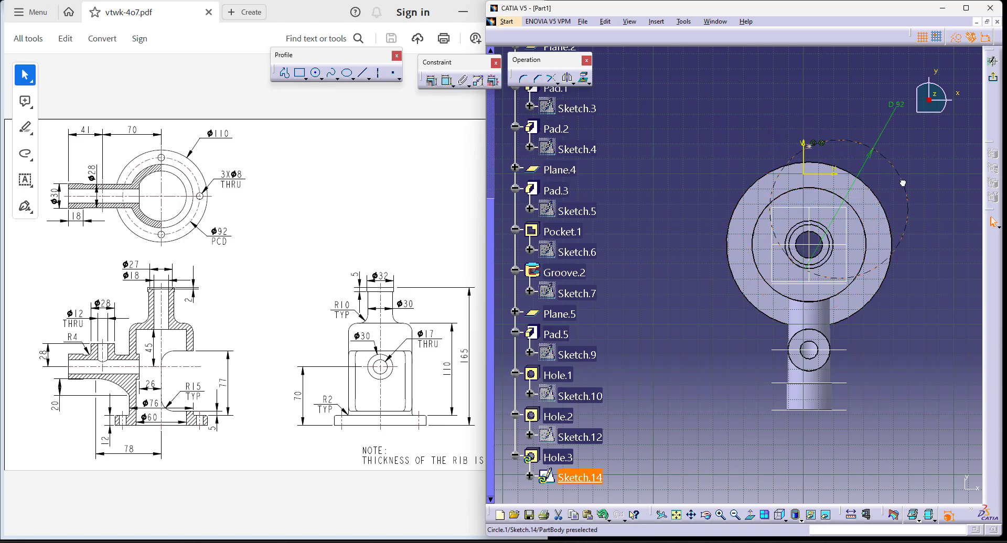
{"action": "left_click", "coordinate": [901, 292]}
{"action": "left_click", "coordinate": [448, 81]}
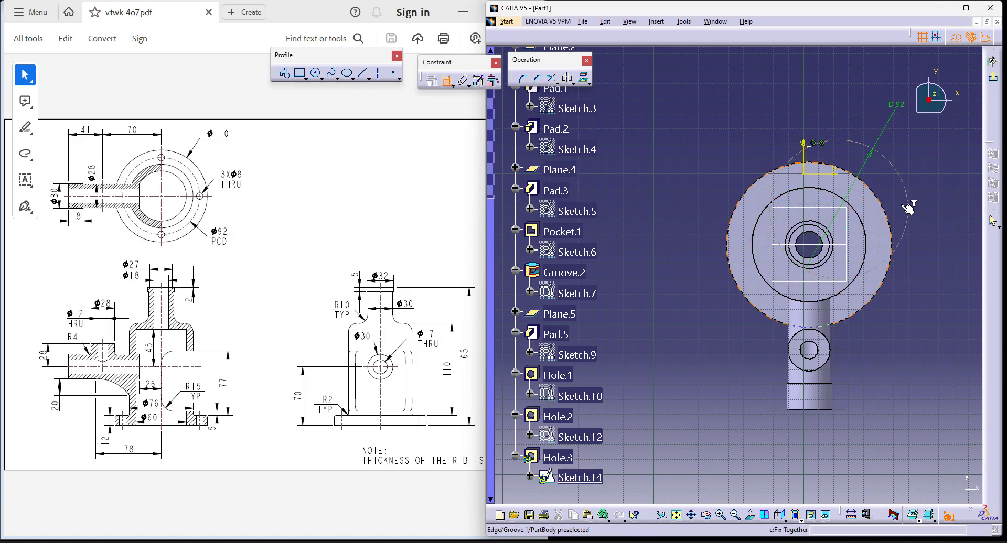
{"action": "left_click", "coordinate": [839, 209]}
{"action": "left_click", "coordinate": [907, 223]}
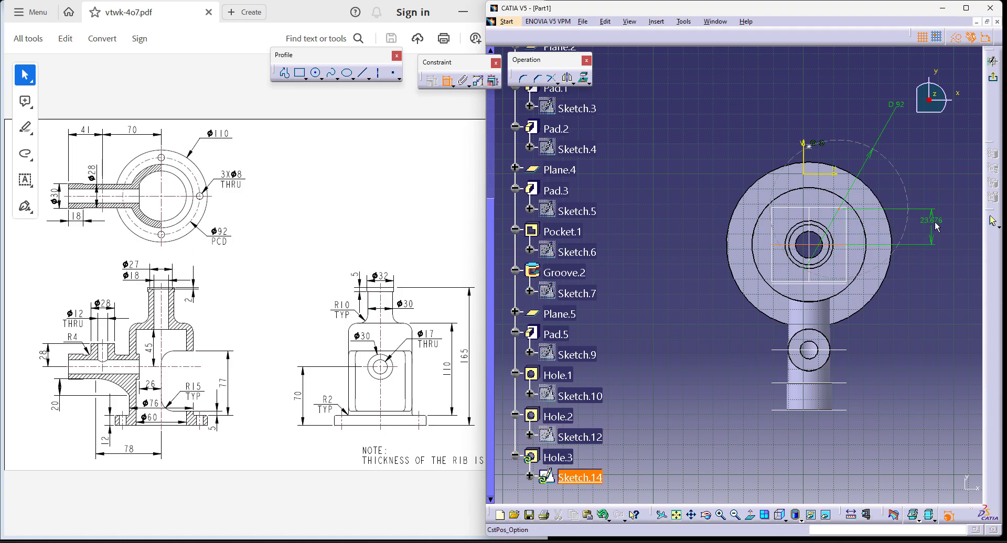
{"action": "right_click", "coordinate": [925, 223]}
{"action": "left_click", "coordinate": [947, 272]}
Constrain the 92 mm circle's centre coincident with the vertical yz plane so it sits on the body's axis
{"action": "left_click", "coordinate": [452, 84]}
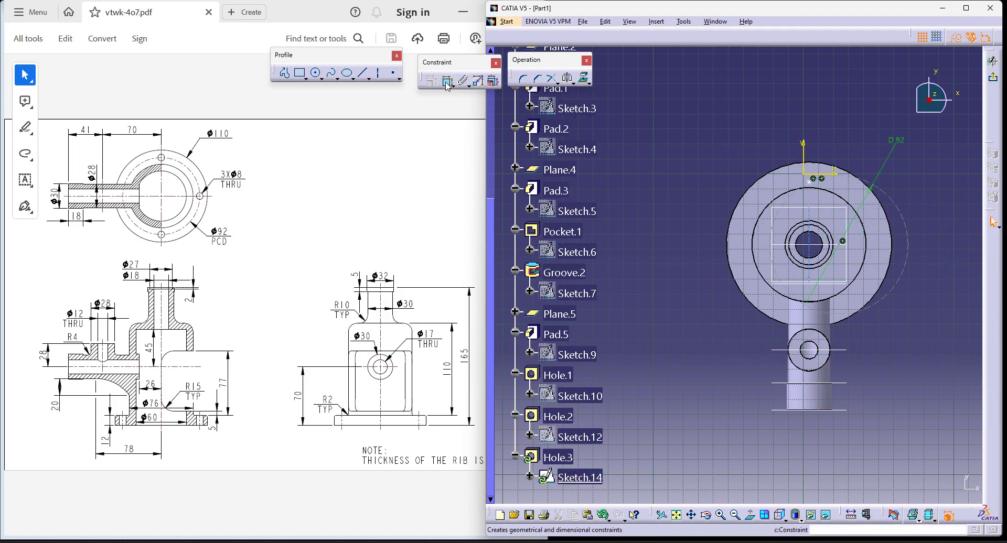
{"action": "left_click", "coordinate": [843, 242]}
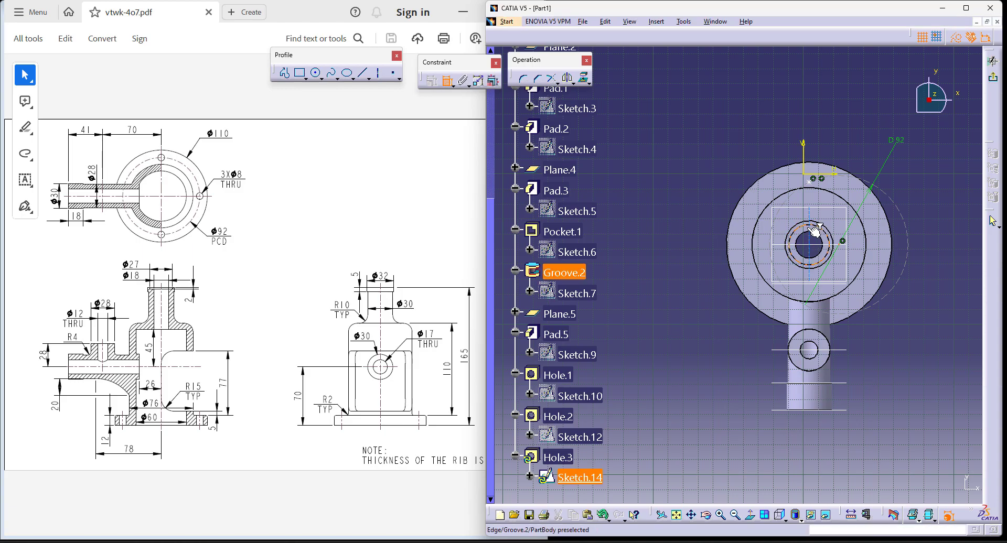
{"action": "left_click", "coordinate": [809, 228]}
{"action": "right_click", "coordinate": [863, 126]}
{"action": "left_click", "coordinate": [895, 172]}
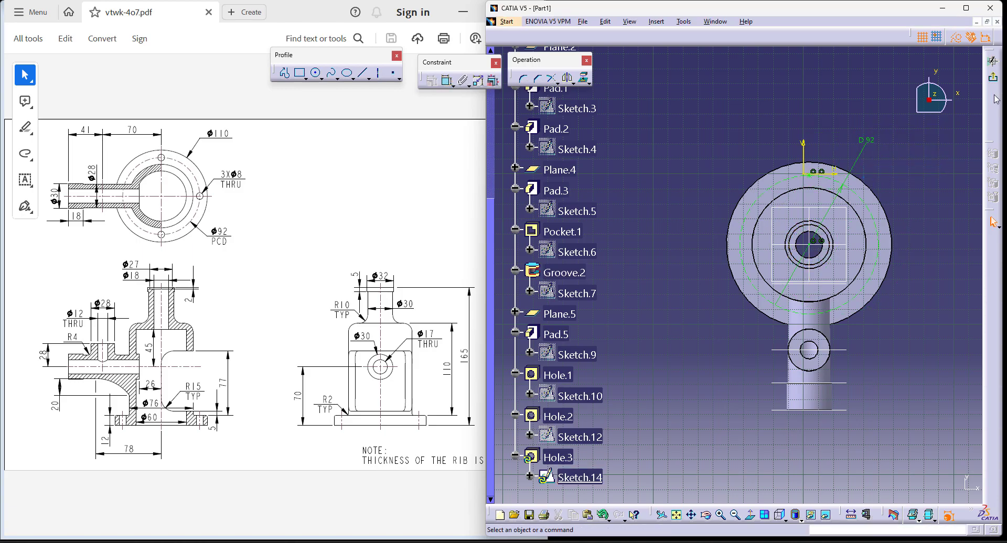
Finish the positioning sketch, set the flange hole's diameter to 8 mm with an Up To Next extension and create it
{"action": "left_click", "coordinate": [993, 62]}
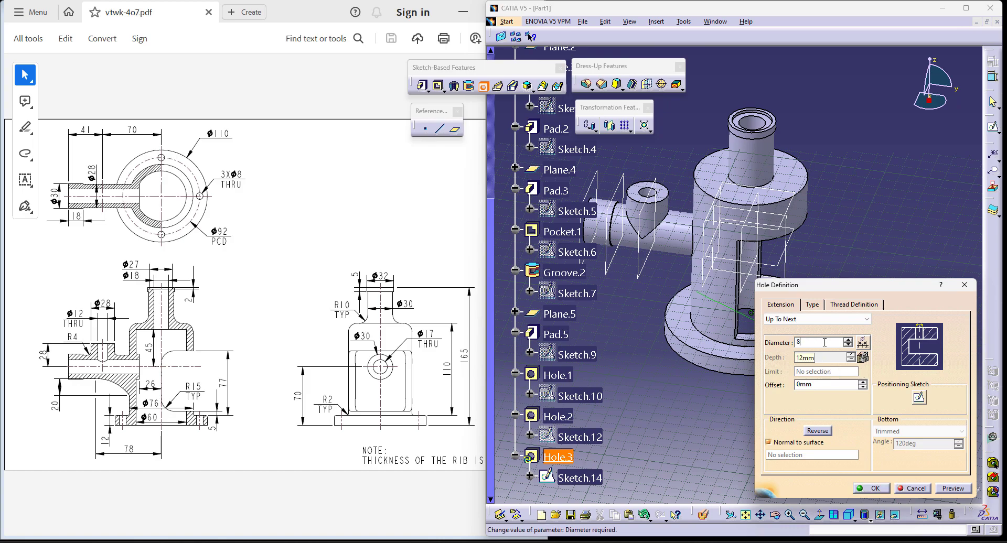
{"action": "type", "text": "8"}
{"action": "left_click", "coordinate": [818, 319]}
{"action": "left_click", "coordinate": [787, 337]}
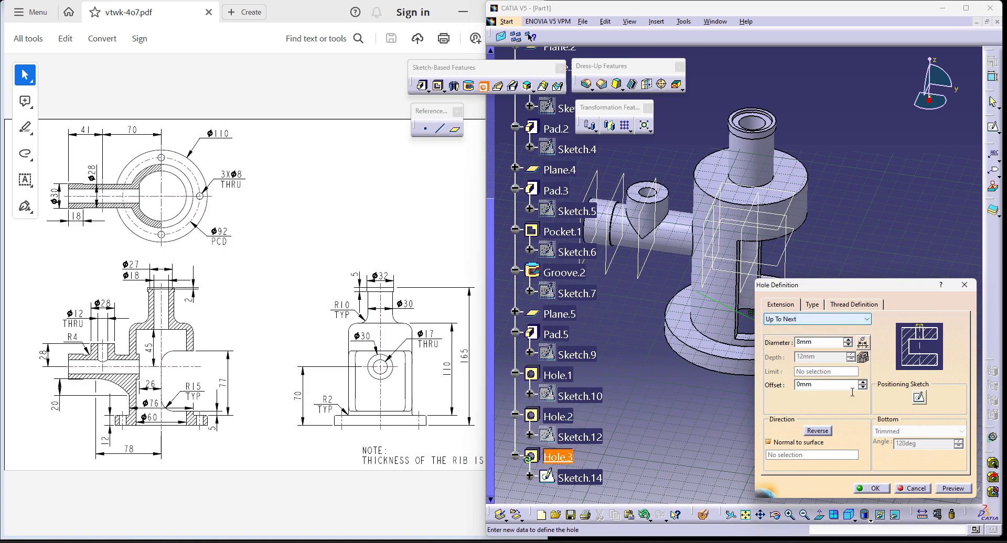
{"action": "left_click", "coordinate": [873, 488]}
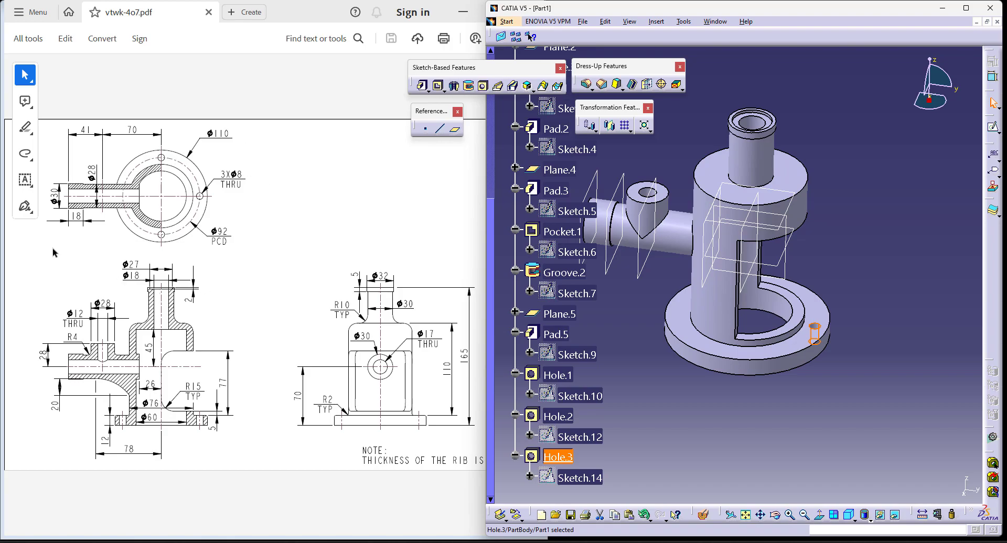
Pattern the 8 mm flange hole circularly as a complete crown with 4 instances, using the base flange face as reference
{"action": "left_click", "coordinate": [629, 131]}
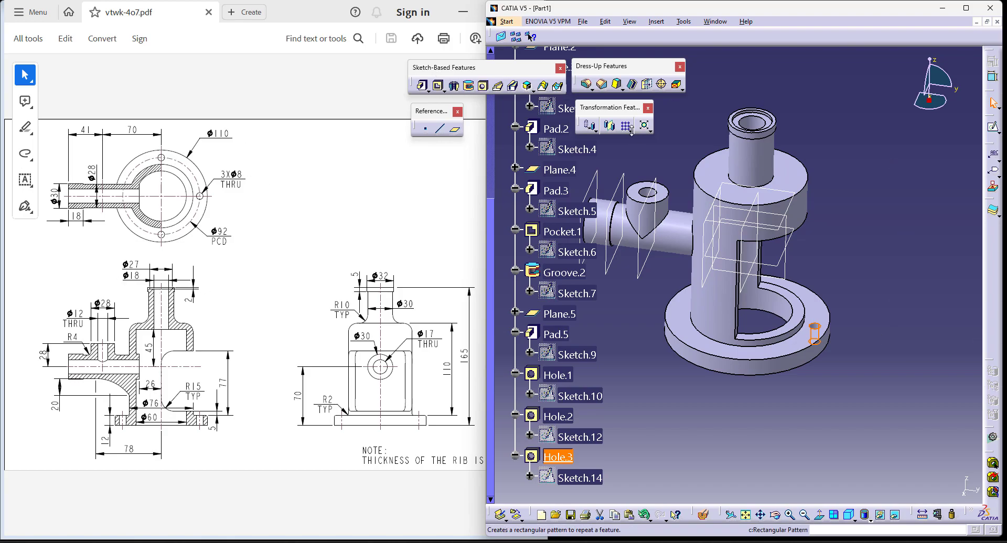
{"action": "left_click", "coordinate": [663, 142]}
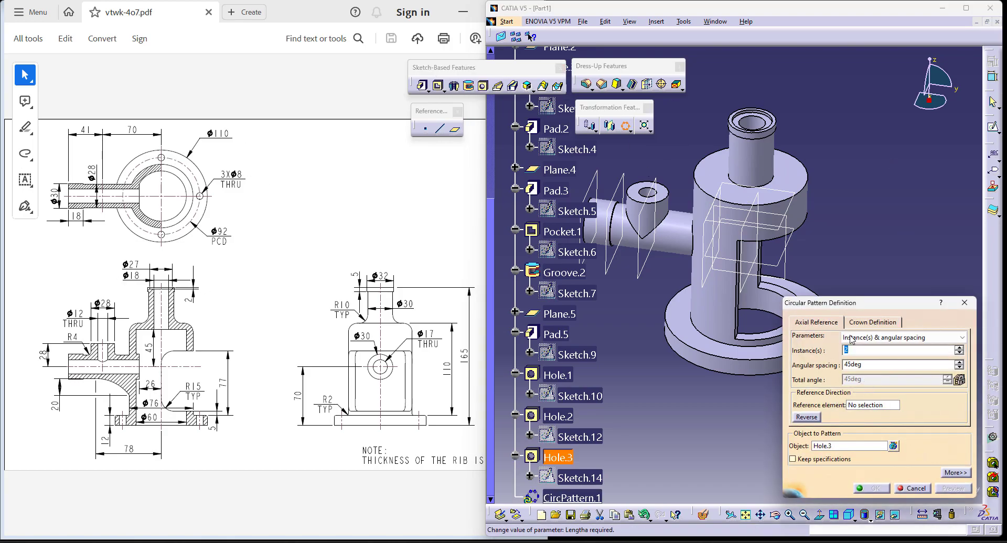
{"action": "left_click_drag", "start_coordinate": [857, 306], "coordinate": [932, 145]}
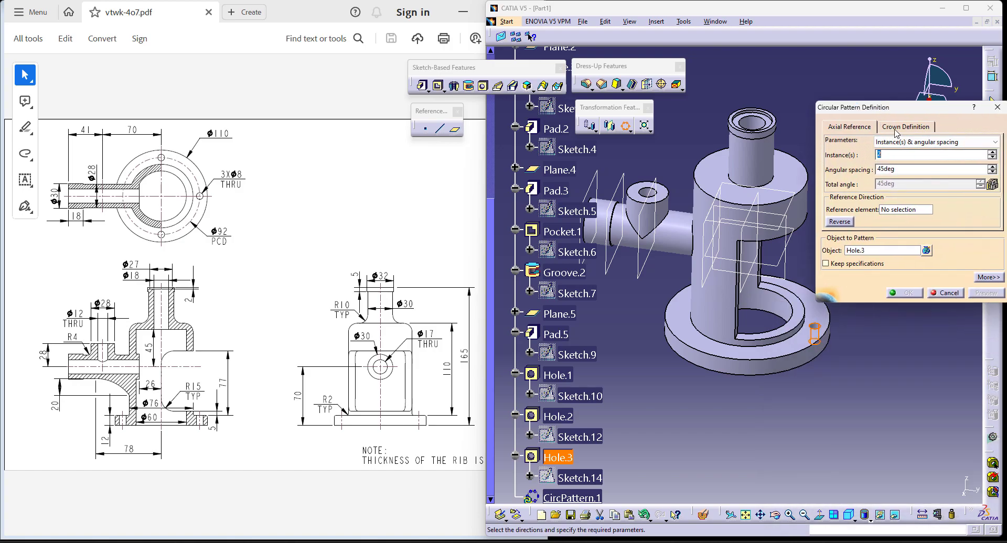
{"action": "left_click", "coordinate": [895, 143]}
{"action": "left_click", "coordinate": [916, 178]}
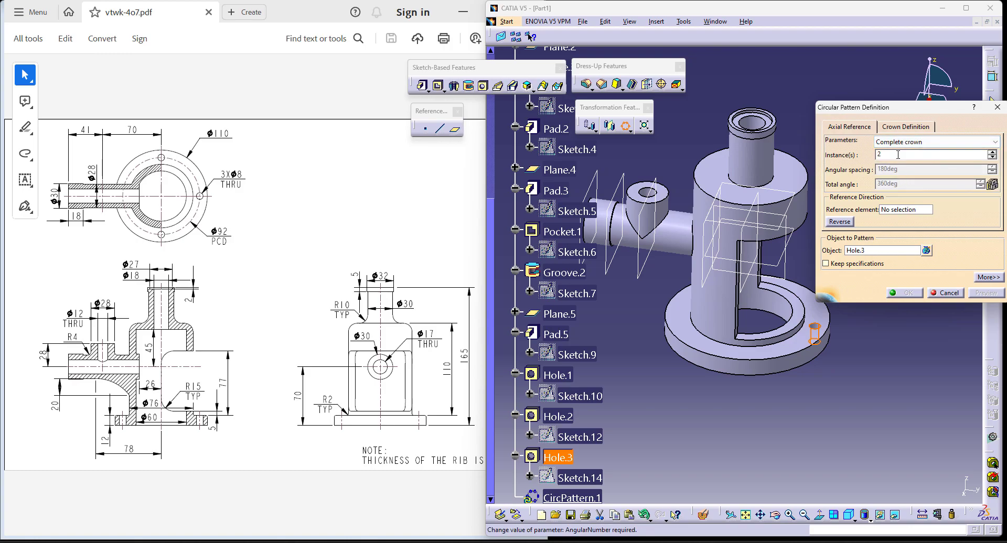
{"action": "key", "text": "Return"}
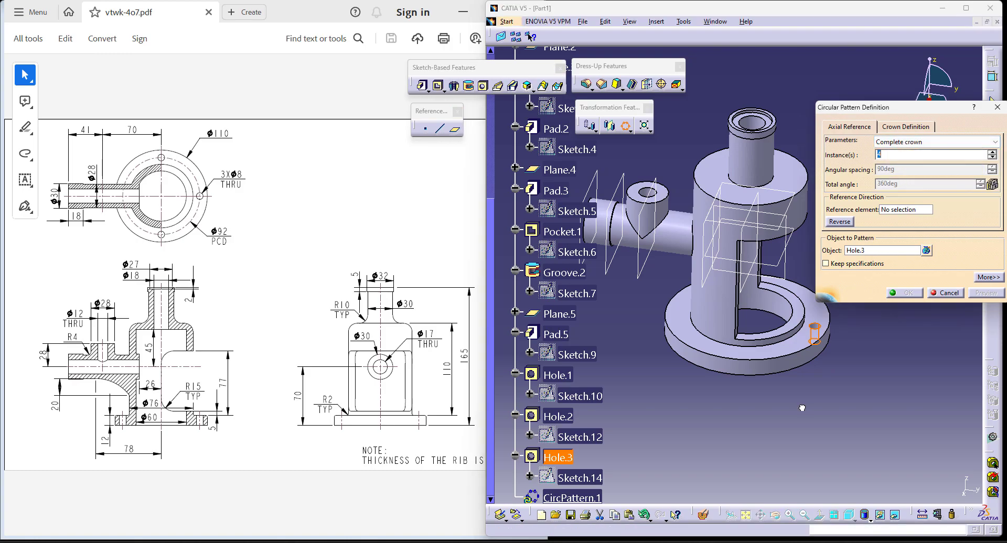
{"action": "left_click", "coordinate": [896, 210]}
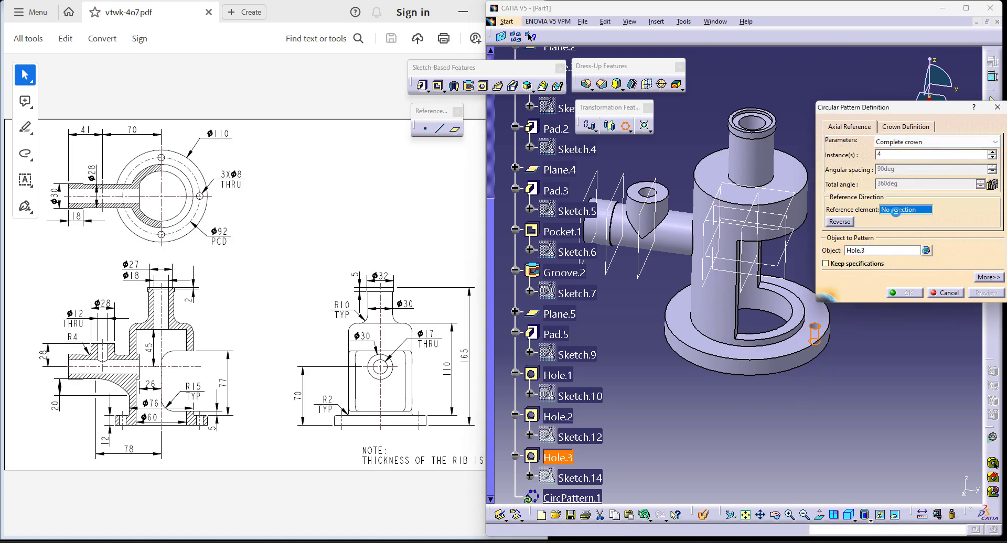
{"action": "left_click", "coordinate": [790, 371]}
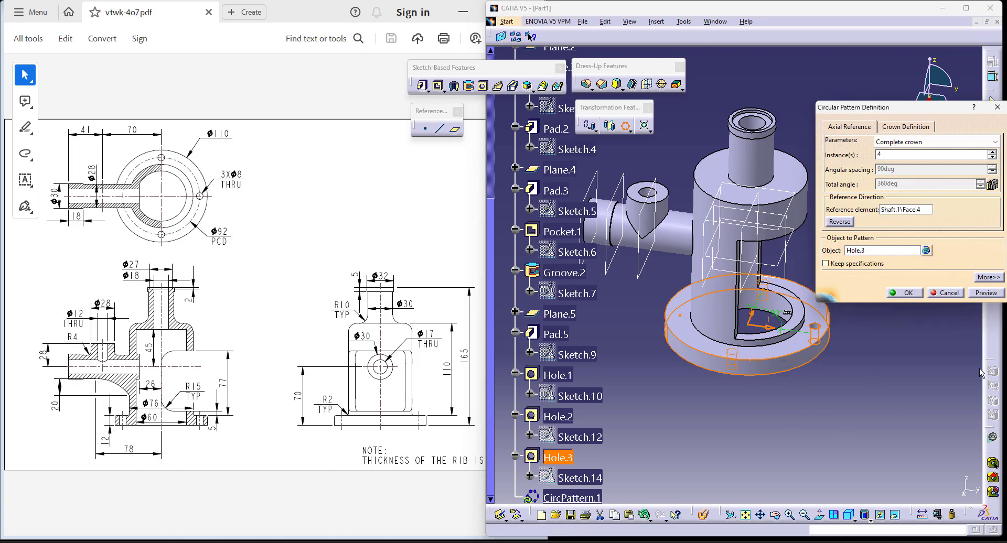
{"action": "left_click", "coordinate": [907, 293]}
Fillet the body's upper outer edge and the neck's junction with the body at a 10 mm radius
{"action": "middle_click_drag", "start_coordinate": [885, 350], "coordinate": [883, 294]}
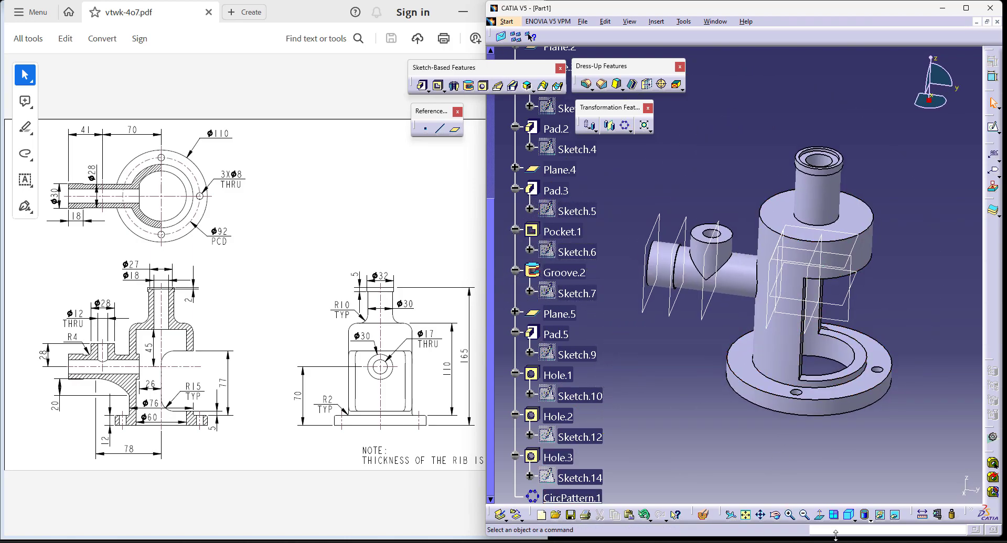
{"action": "left_click", "coordinate": [849, 515]}
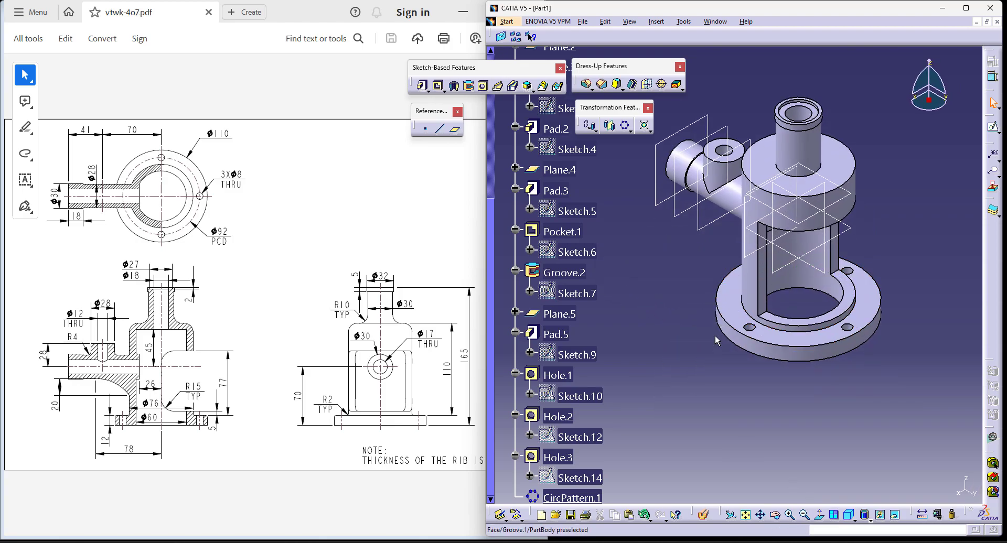
{"action": "middle_click_drag", "start_coordinate": [713, 329], "coordinate": [692, 281], "text": "ctrl"}
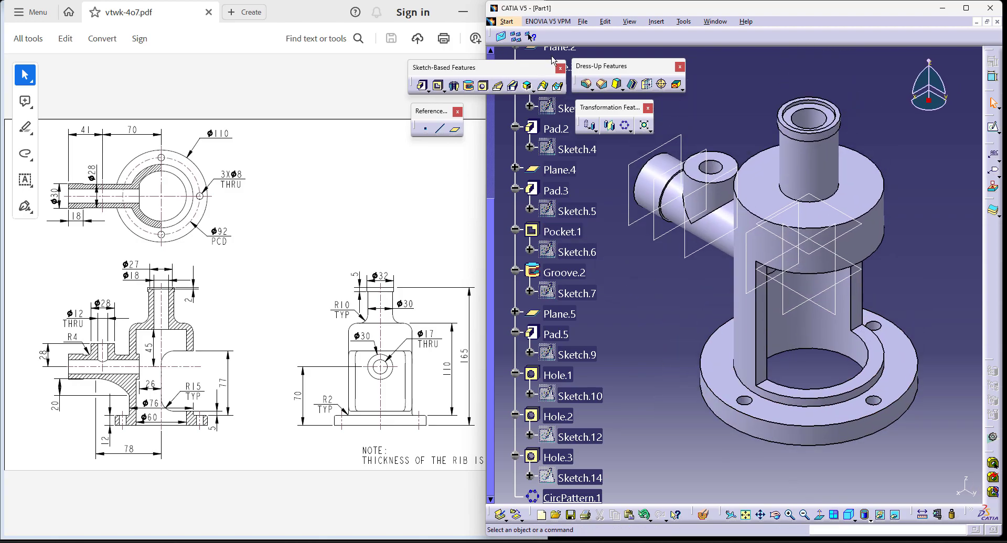
{"action": "left_click", "coordinate": [587, 84]}
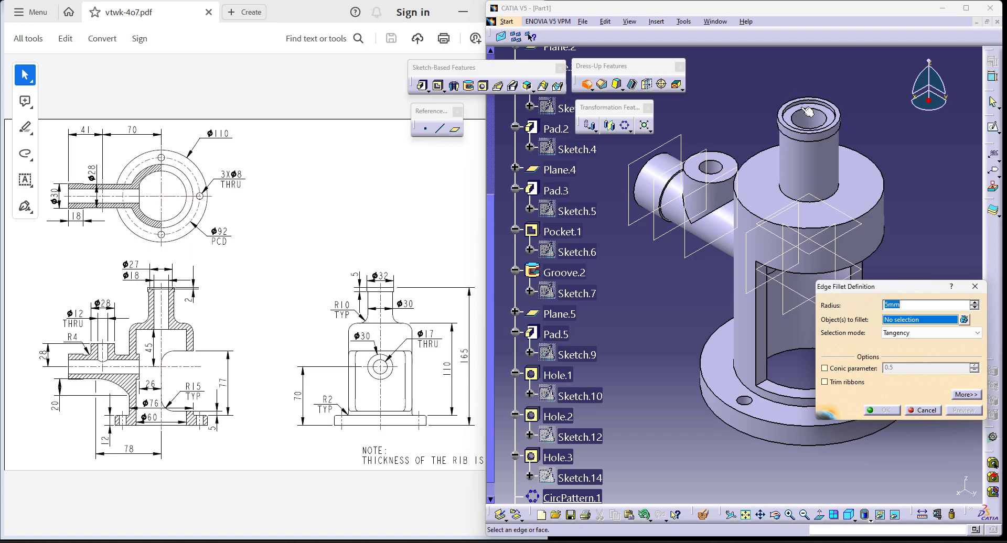
{"action": "left_click", "coordinate": [789, 201]}
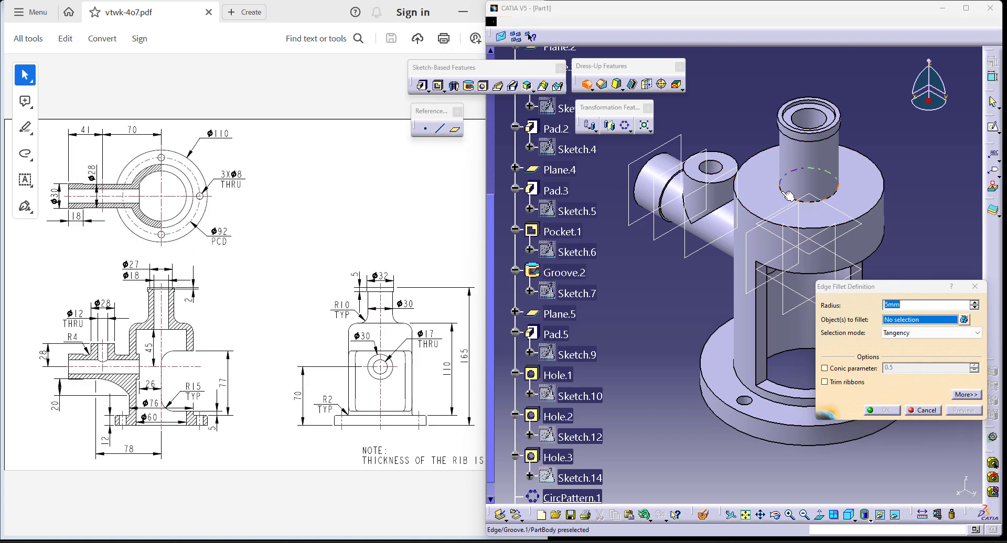
{"action": "left_click", "coordinate": [759, 217]}
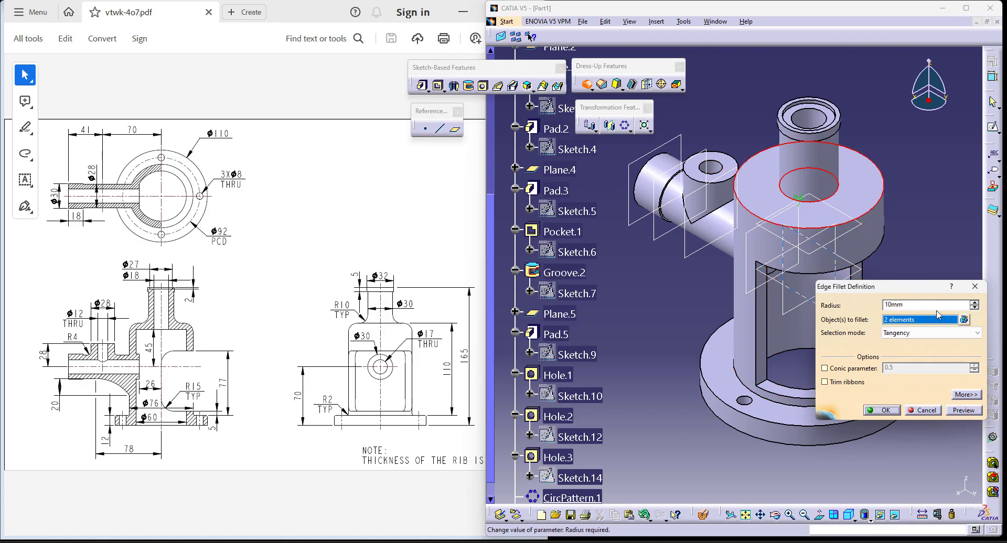
{"action": "key", "text": "Return"}
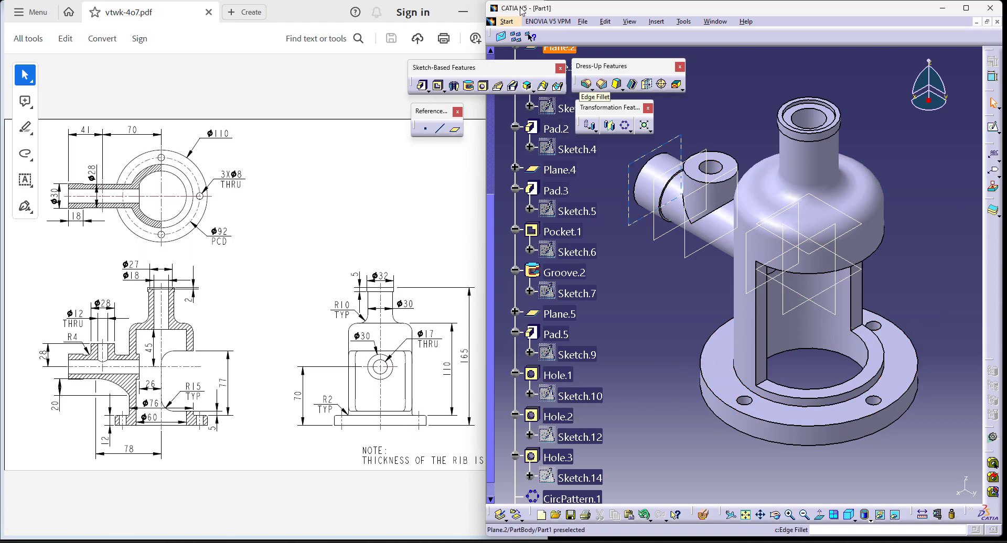
Fillet the four corner edges of the body's window opening with a 15 mm radius
{"action": "left_click", "coordinate": [586, 84]}
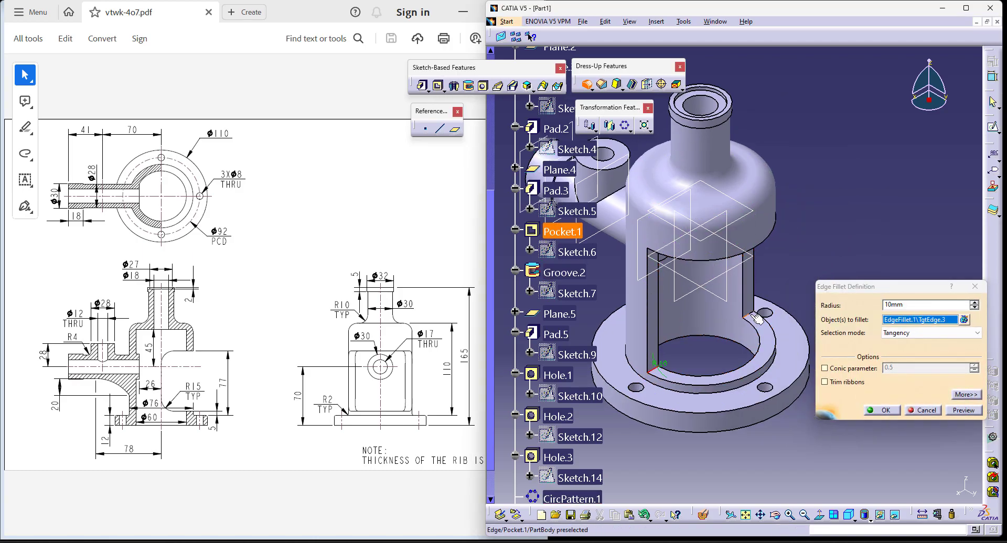
{"action": "left_click", "coordinate": [765, 314]}
{"action": "middle_click_drag", "start_coordinate": [765, 313], "coordinate": [764, 355]}
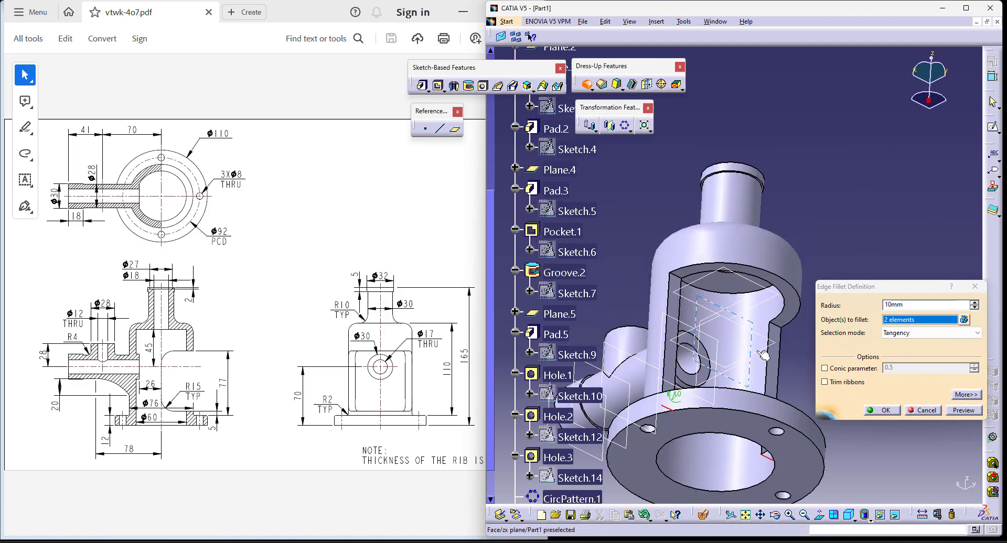
{"action": "left_click", "coordinate": [781, 328]}
{"action": "left_click", "coordinate": [682, 282]}
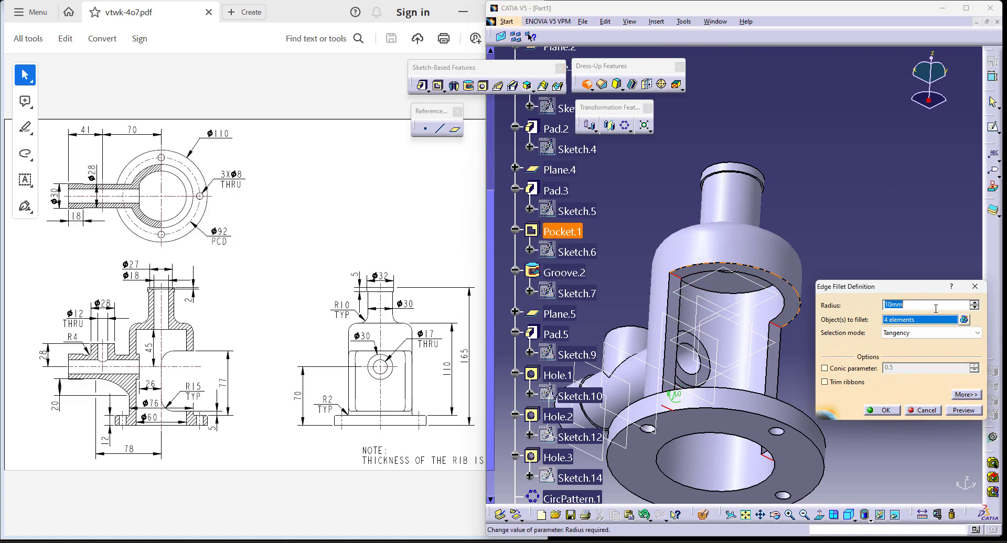
{"action": "left_click", "coordinate": [882, 411]}
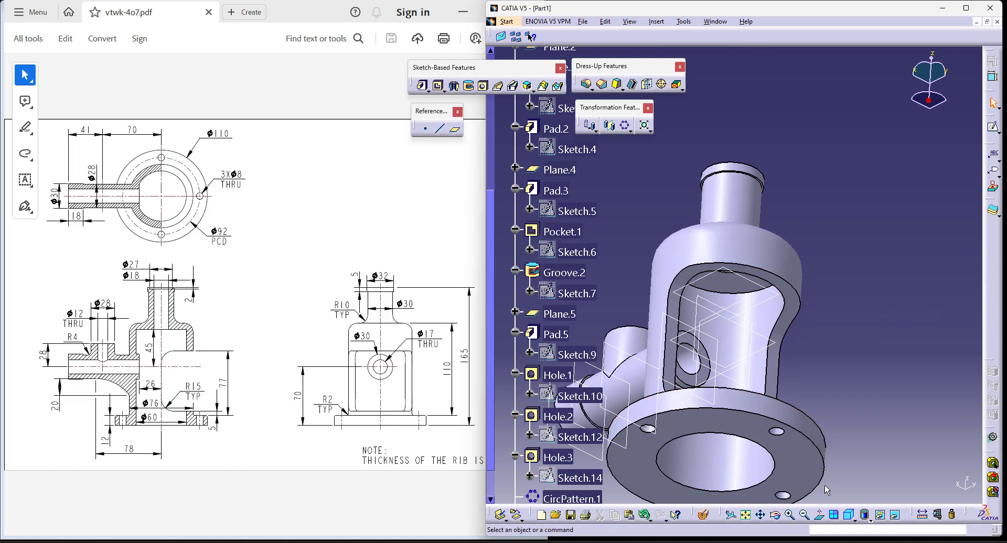
Fillet the base flange's outer top edge and its junction with the body at a 2 mm radius
{"action": "left_click", "coordinate": [846, 518]}
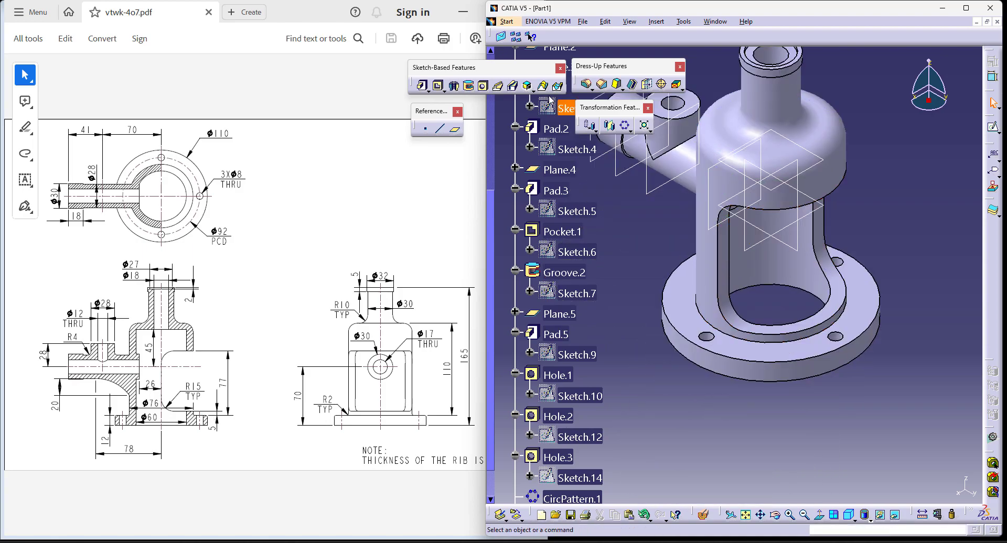
{"action": "left_click", "coordinate": [595, 79]}
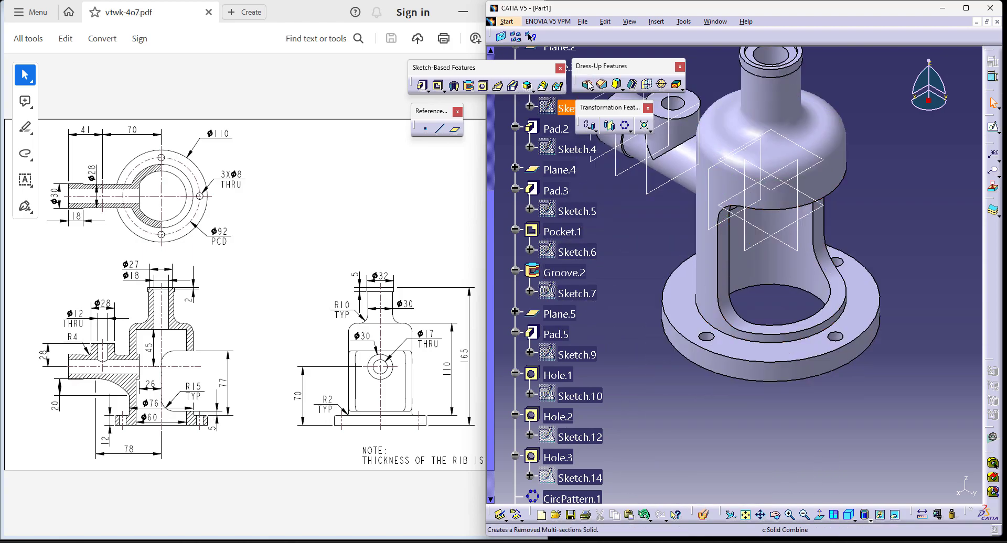
{"action": "left_click", "coordinate": [753, 363]}
{"action": "left_click", "coordinate": [741, 340]}
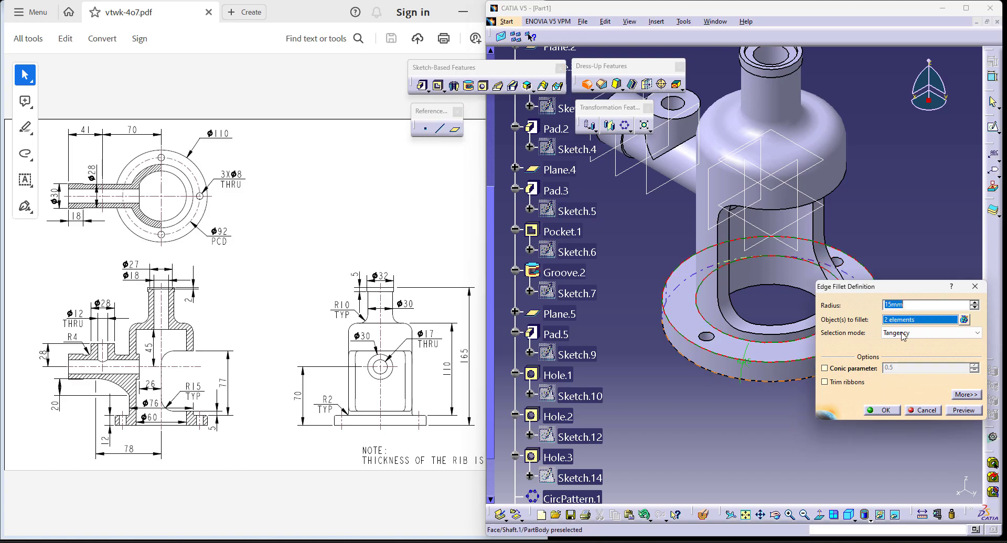
{"action": "left_click", "coordinate": [899, 306]}
{"action": "type", "text": "2"}
{"action": "key", "text": "Return"}
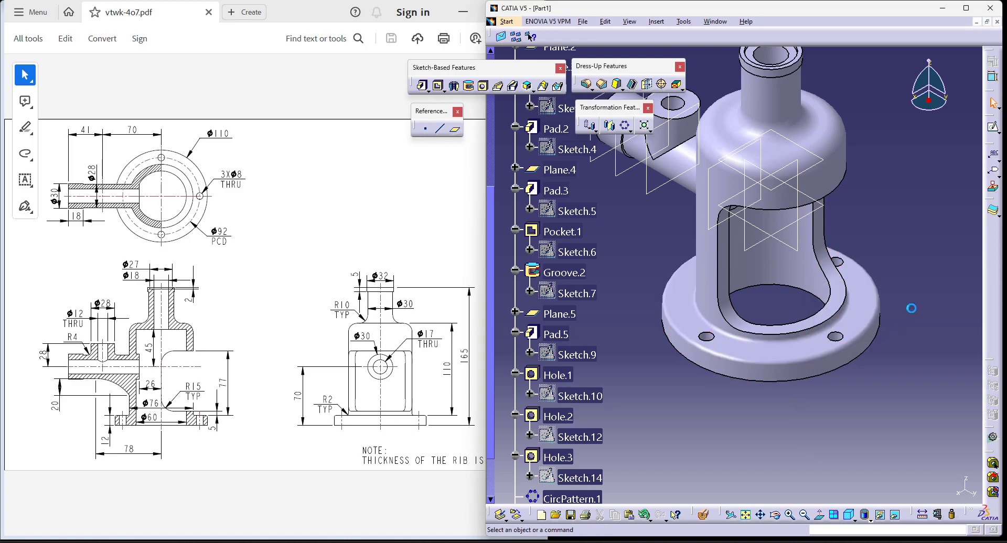
Try to fillet the junction between the side pipe and its vertical boss with a 4 mm radius
{"action": "middle_click_drag", "start_coordinate": [913, 233], "coordinate": [645, 322], "text": "ctrl"}
{"action": "middle_click_drag", "start_coordinate": [706, 321], "coordinate": [701, 199]}
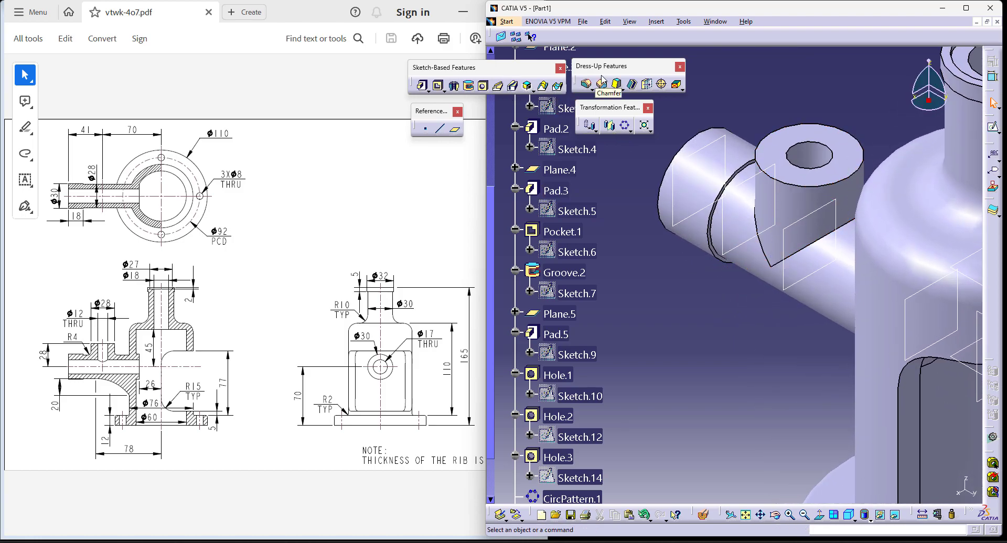
{"action": "left_click", "coordinate": [587, 84]}
{"action": "left_click", "coordinate": [812, 251]}
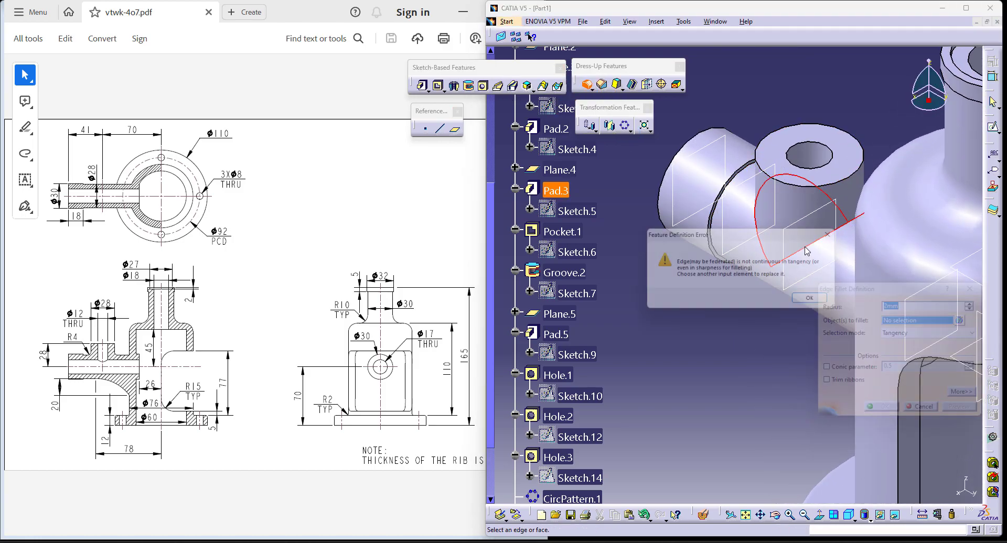
{"action": "left_click", "coordinate": [817, 301]}
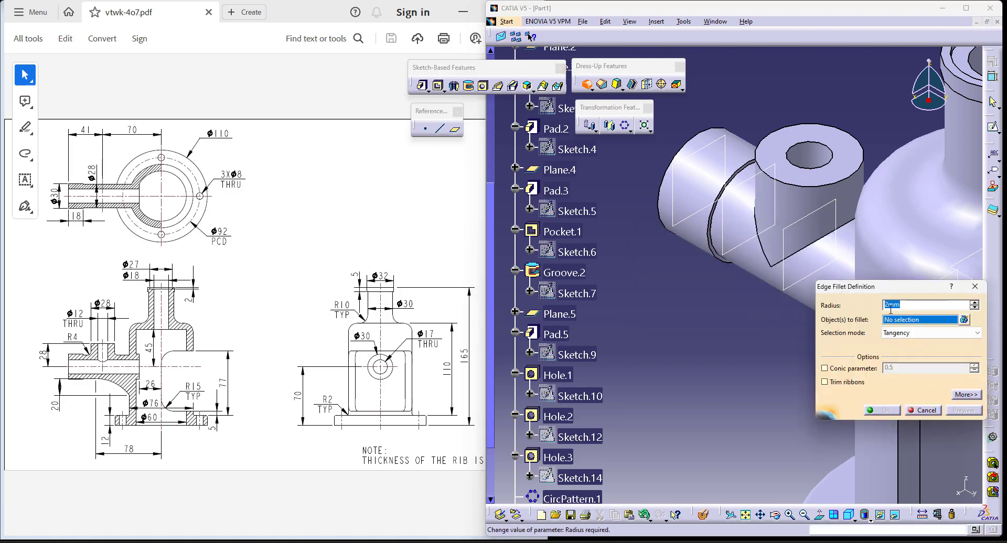
{"action": "key", "text": "Return"}
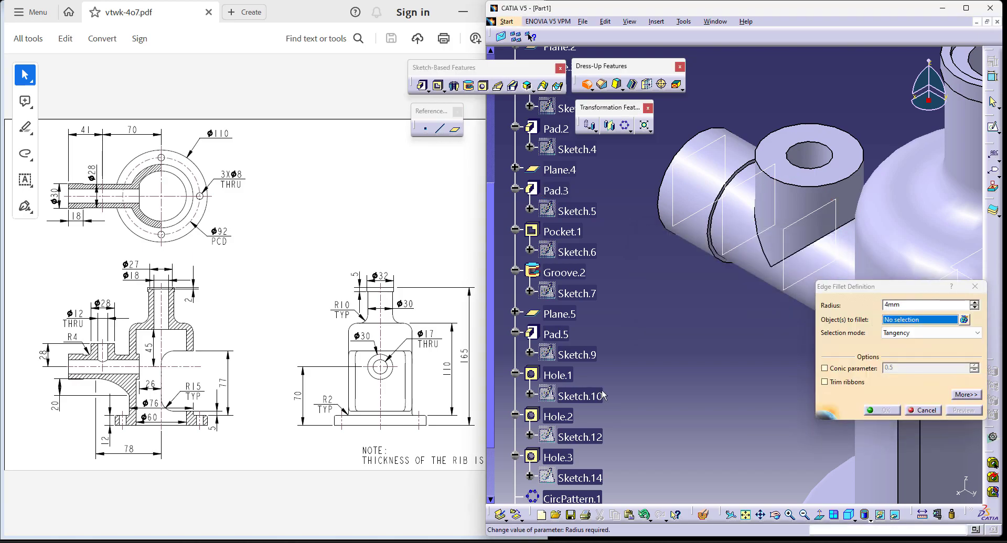
{"action": "left_click", "coordinate": [766, 252]}
{"action": "left_click", "coordinate": [812, 307]}
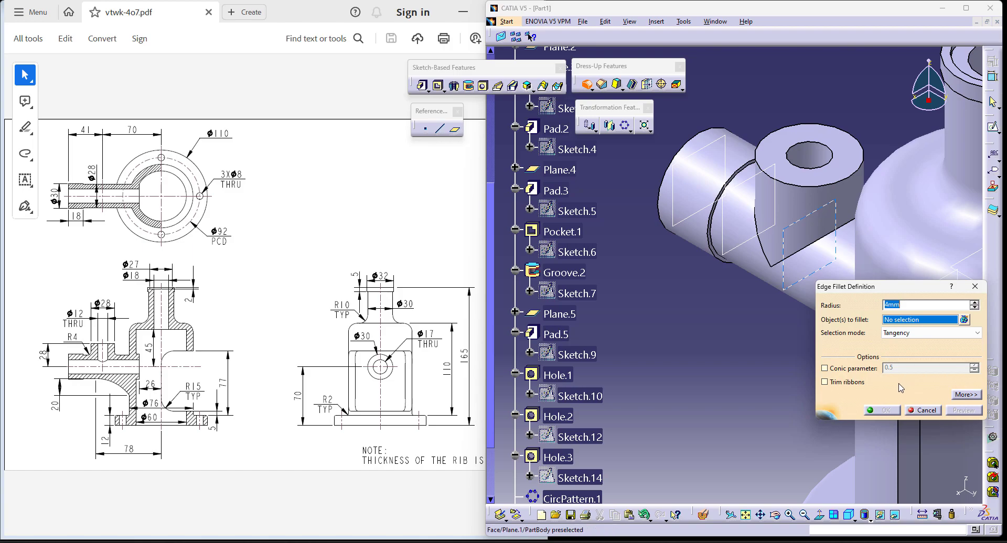
{"action": "left_click", "coordinate": [911, 411]}
Check the definitions of the 8 mm flange hole and its circular pattern
{"action": "middle_click_drag", "start_coordinate": [682, 335], "coordinate": [657, 297]}
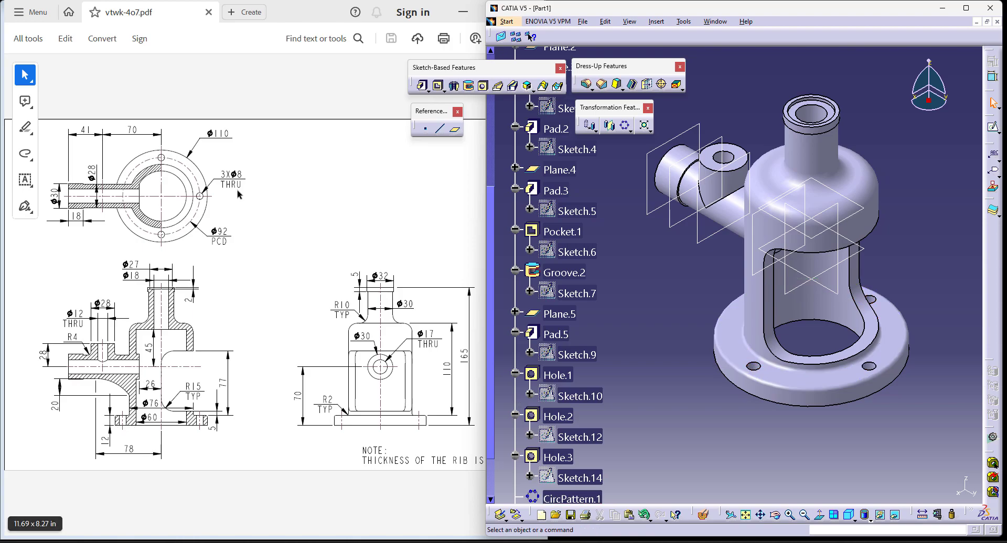
{"action": "double_click", "coordinate": [871, 365]}
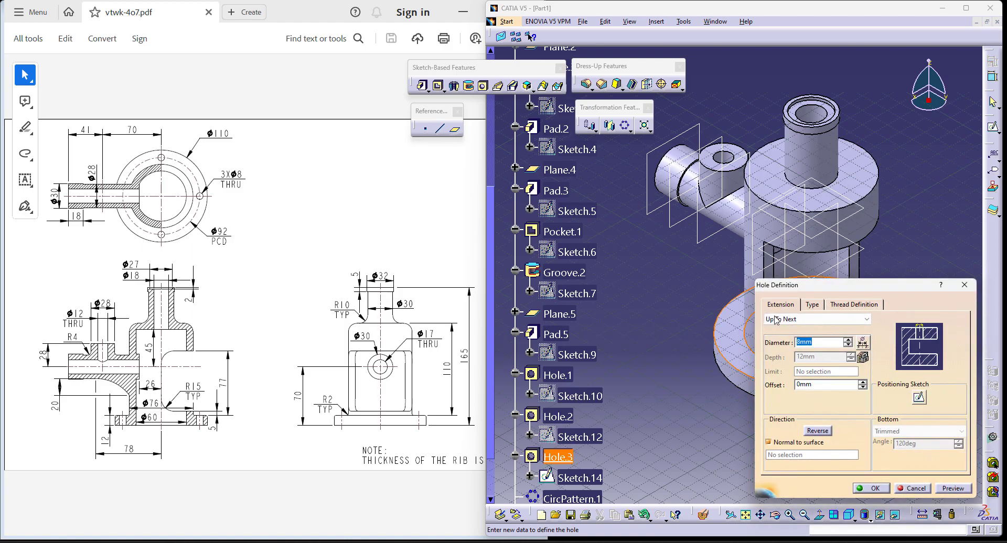
{"action": "left_click", "coordinate": [876, 489]}
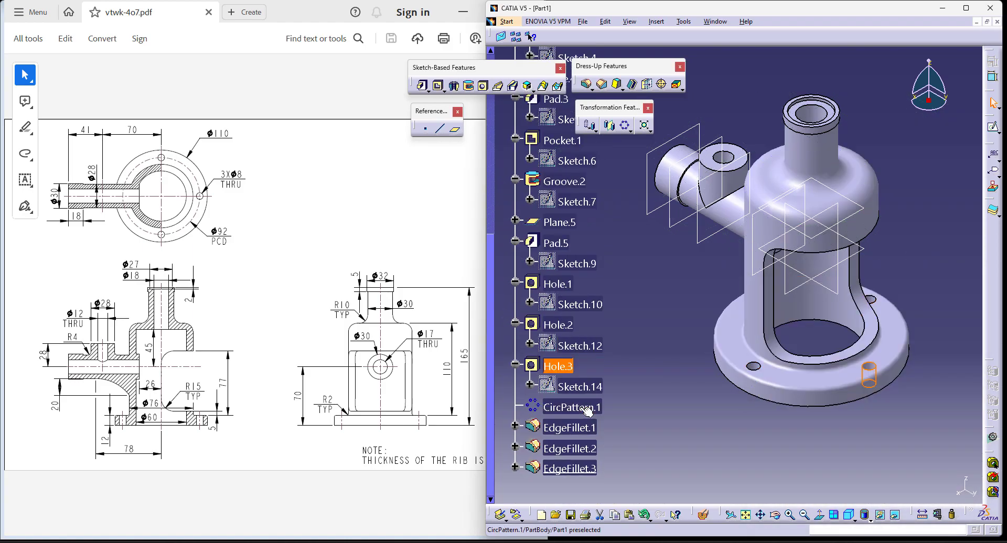
{"action": "double_click", "coordinate": [760, 314]}
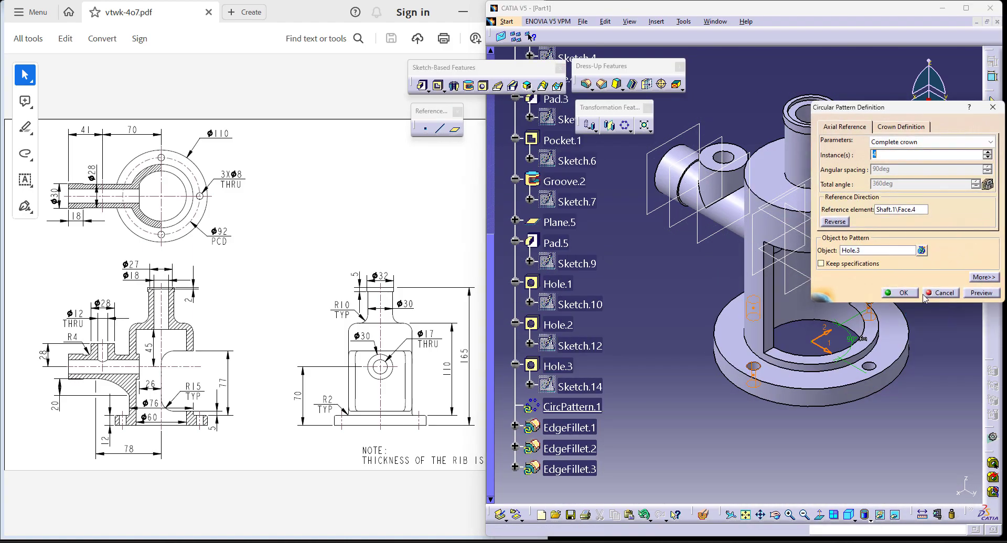
{"action": "left_click", "coordinate": [911, 297]}
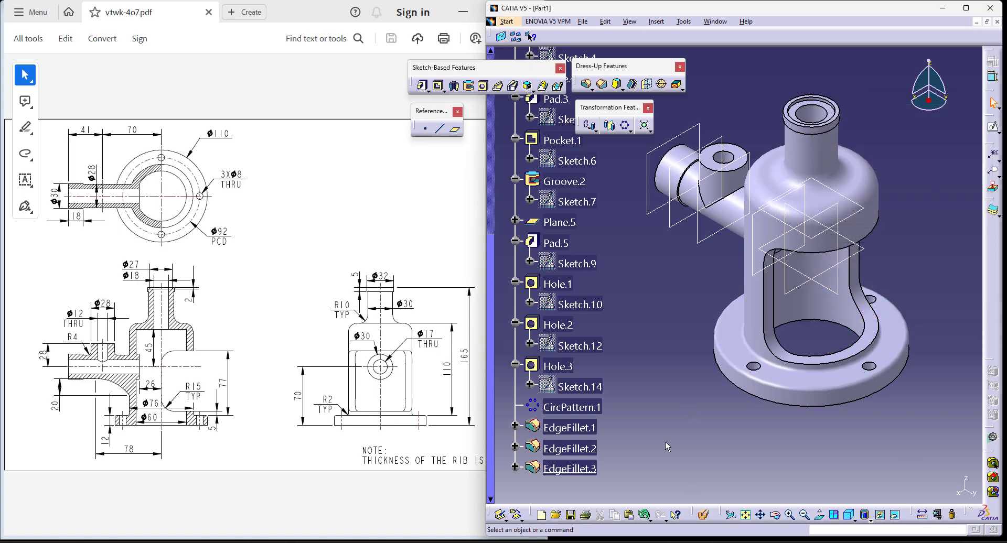
Inspect the part's interior with a temporary section cut through the body and side pipe, and restore the full view
{"action": "middle_click_drag", "start_coordinate": [691, 313], "coordinate": [688, 341]}
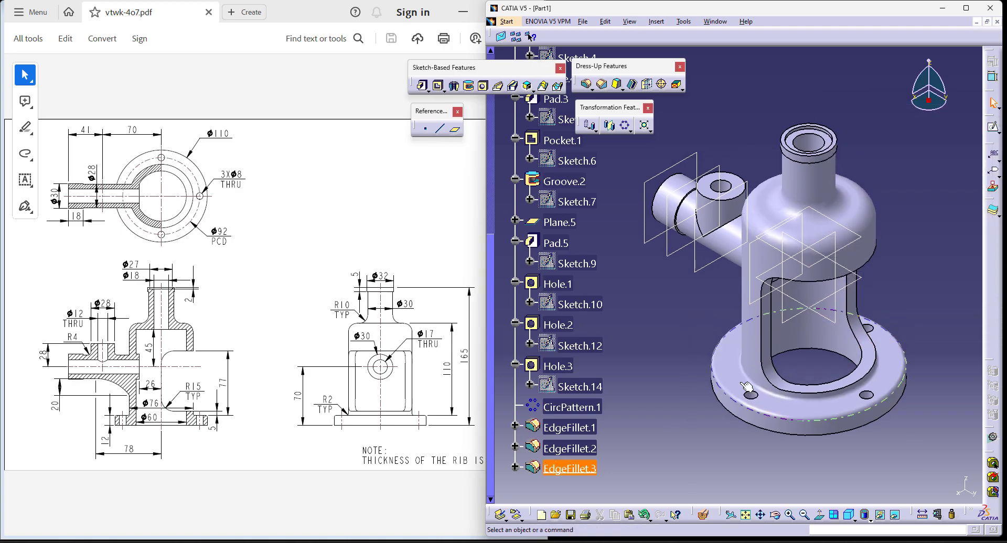
{"action": "left_click", "coordinate": [705, 517]}
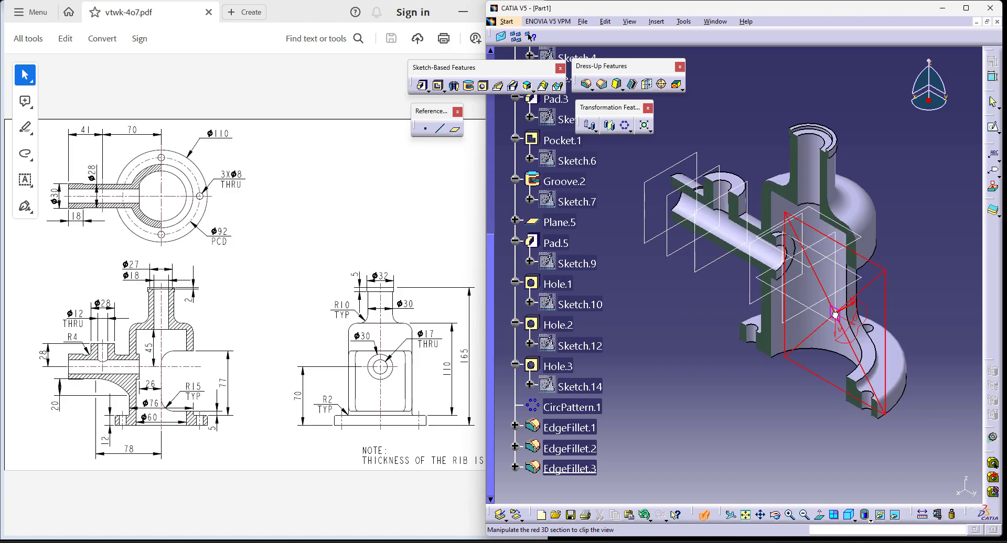
{"action": "mouse_move", "coordinate": [837, 321]}
{"action": "middle_mouse_down"}
{"action": "mouse_move", "coordinate": [863, 274]}
{"action": "mouse_move", "coordinate": [827, 310]}
{"action": "middle_mouse_up"}
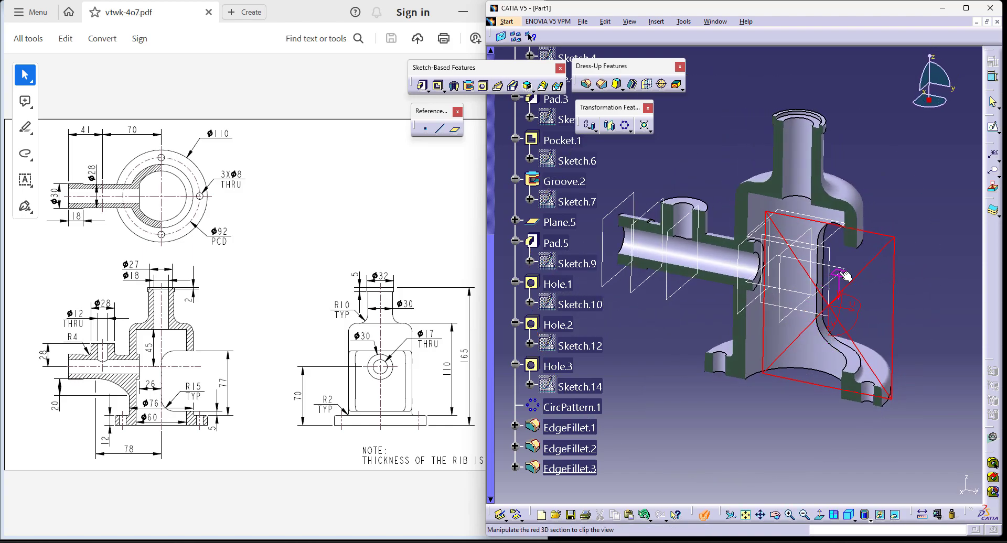
{"action": "middle_click_drag", "start_coordinate": [846, 275], "coordinate": [746, 442]}
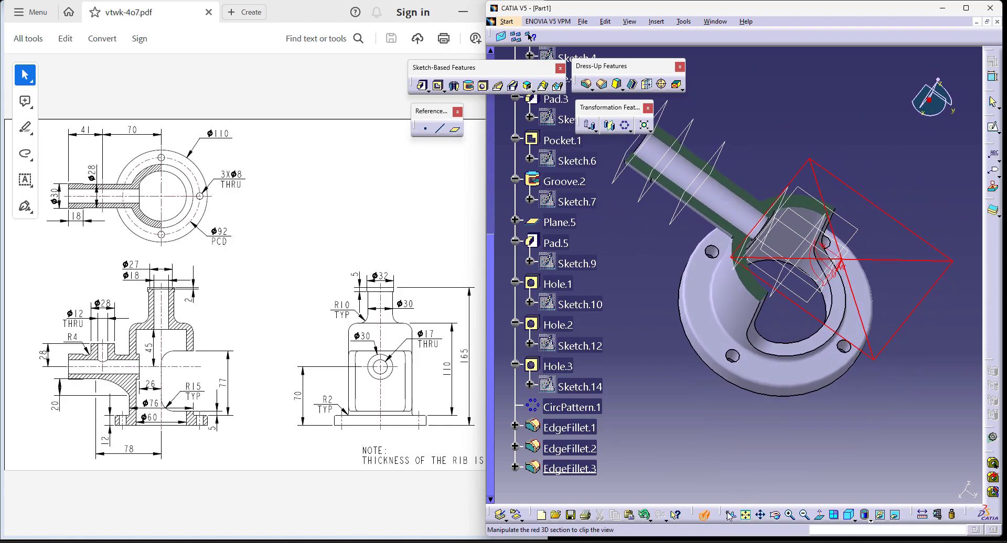
{"action": "left_click", "coordinate": [775, 516]}
{"action": "left_click_drag", "start_coordinate": [760, 378], "coordinate": [692, 288]}
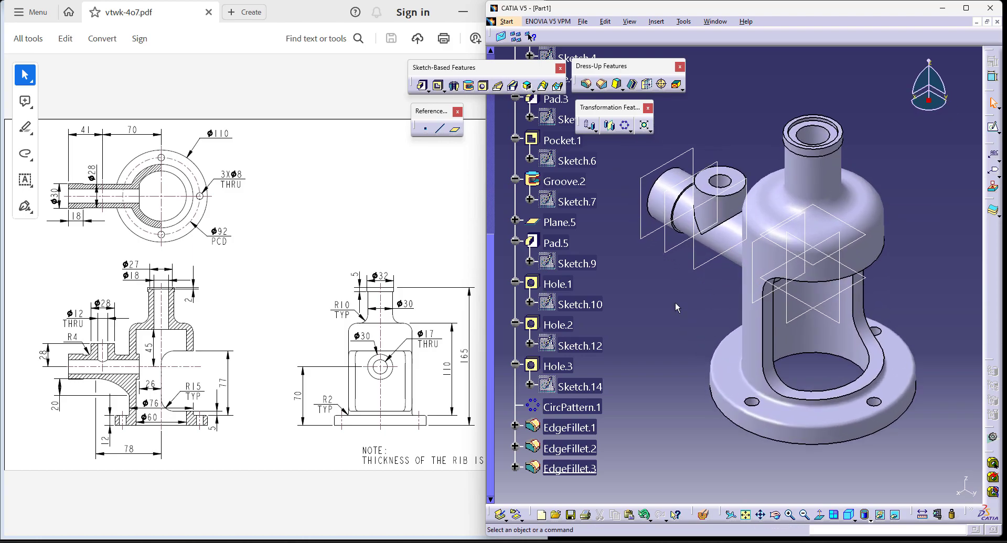
{"action": "middle_click_drag", "start_coordinate": [675, 301], "coordinate": [677, 373]}
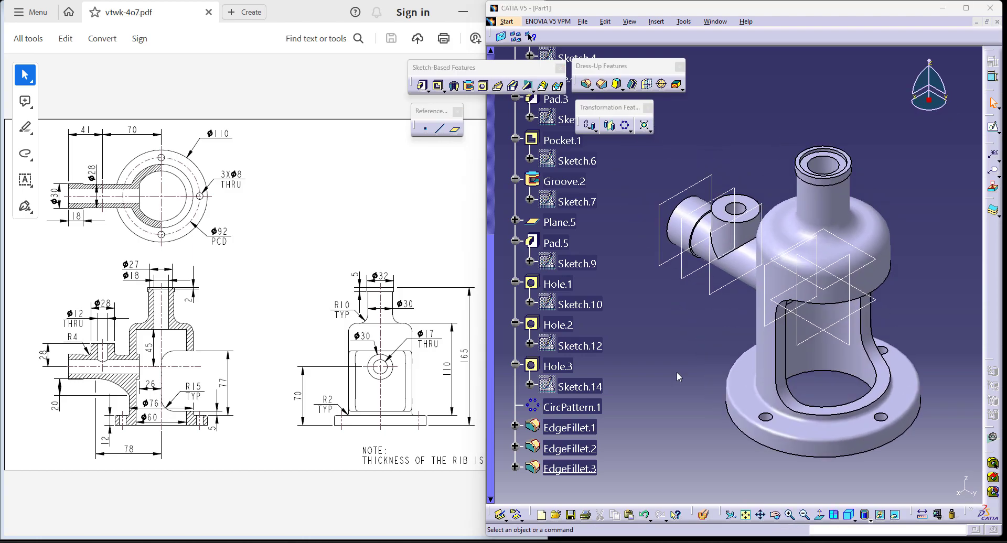
{"action": "middle_click_drag", "start_coordinate": [703, 351], "coordinate": [751, 294]}
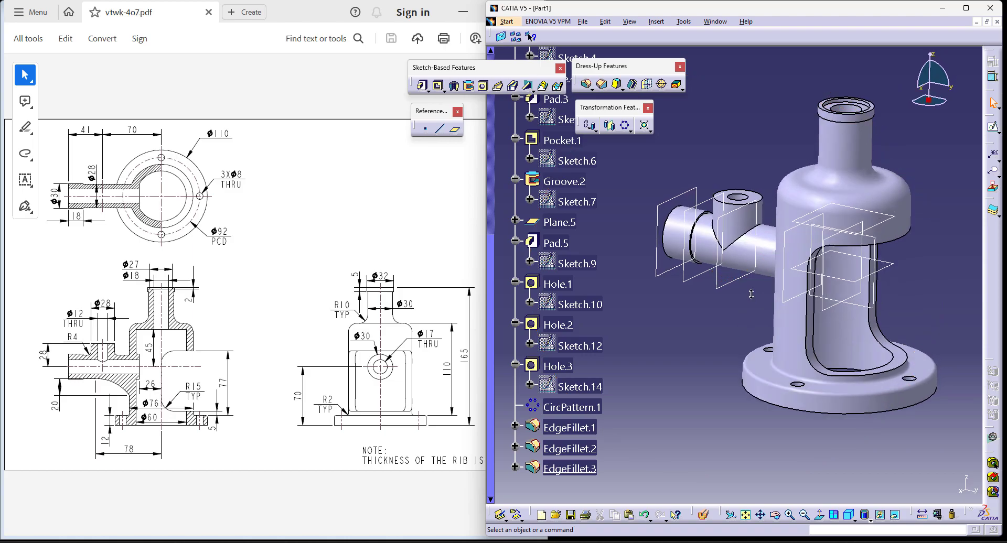
{"action": "left_click", "coordinate": [850, 515]}
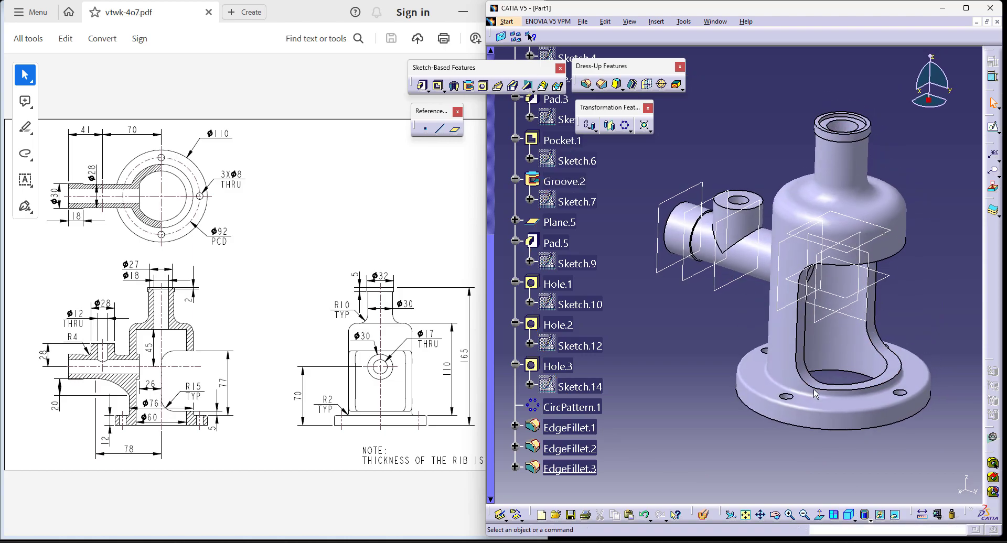